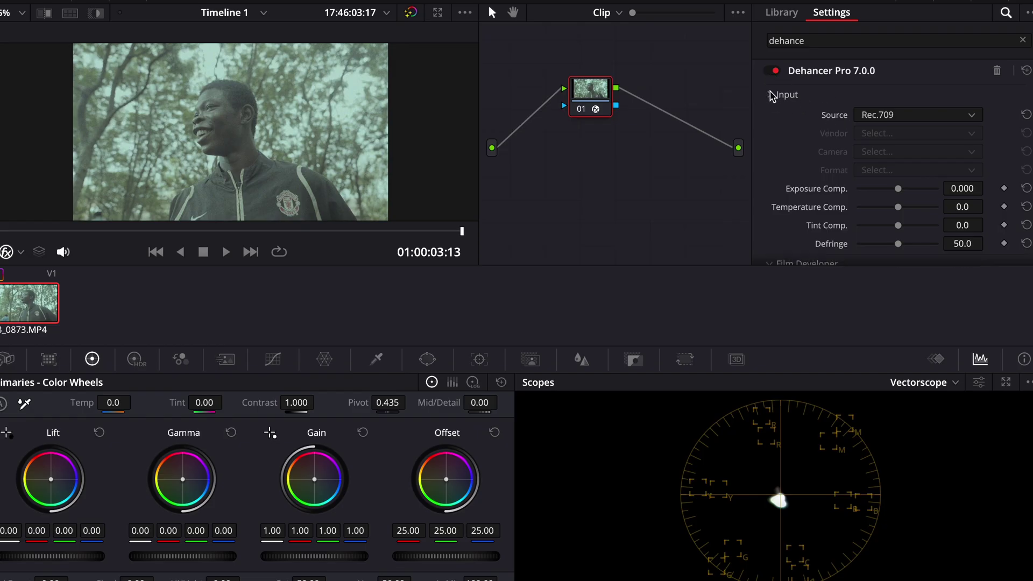
Collapse the Input, Film Developer and Film stages so the full stage list shows.
click(772, 95)
click(771, 117)
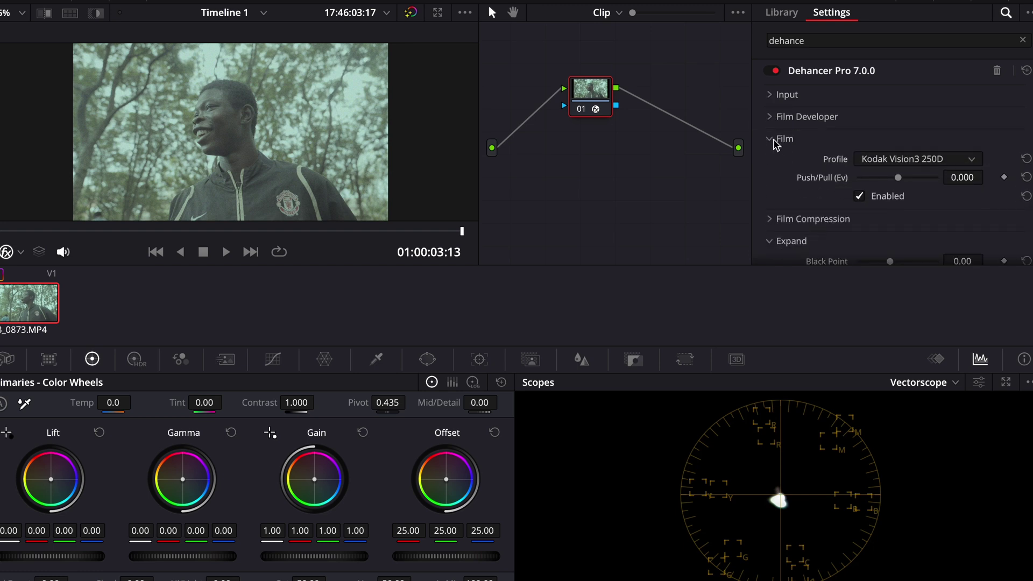
click(771, 139)
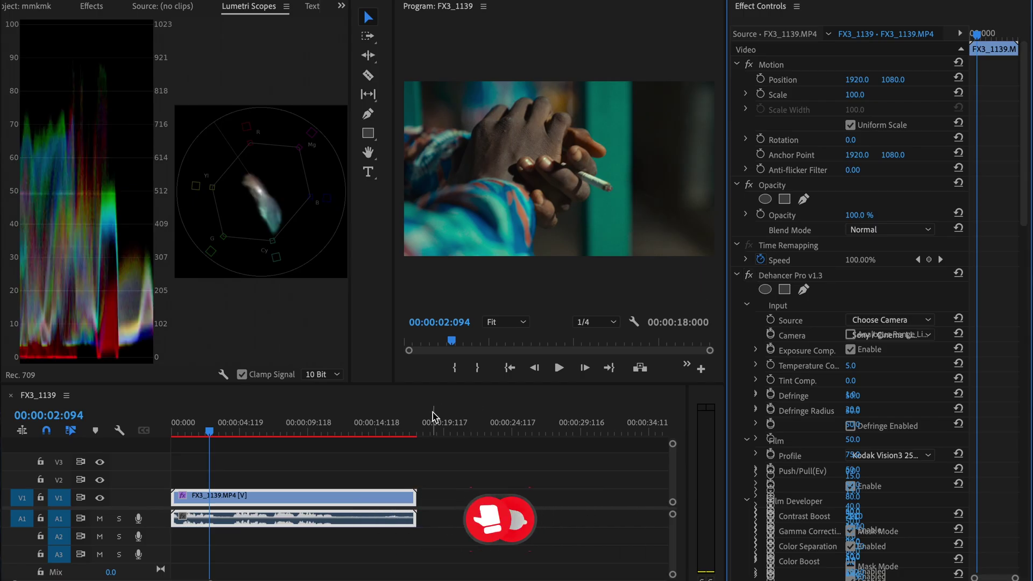
Scrub the playhead to about 00:00:10 on the face close-up, then go to the Effects library.
drag(239, 434, 269, 435)
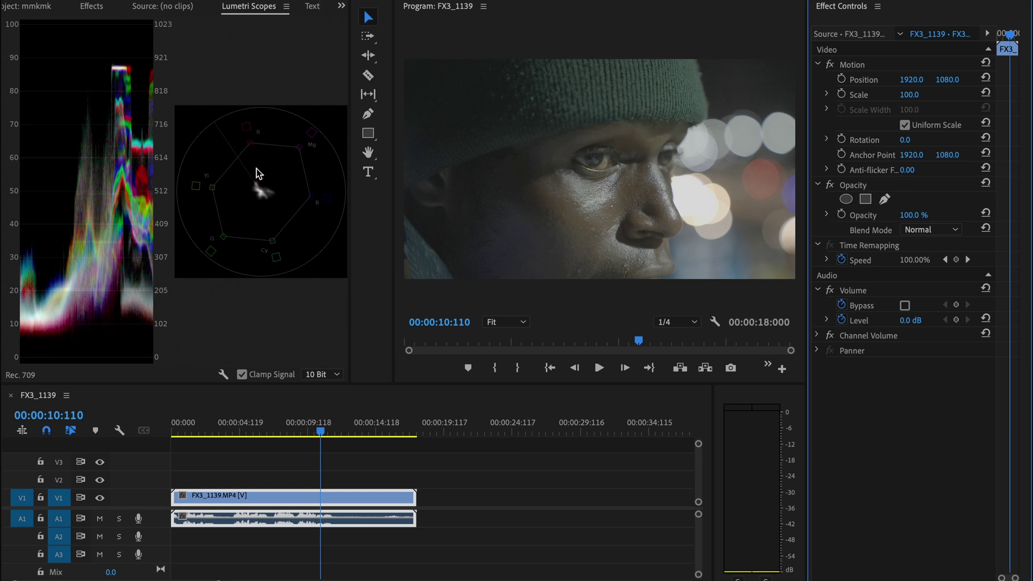
click(98, 7)
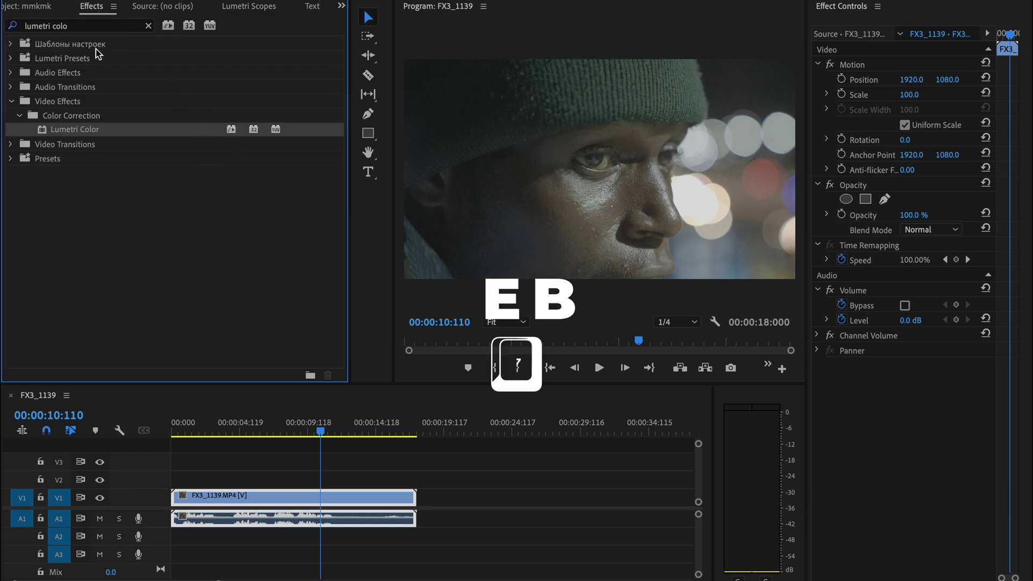
Clear the effect search and drag Dehancer Pro v1.3 from Video Effects > Film Emulation onto the V1 clip.
click(149, 25)
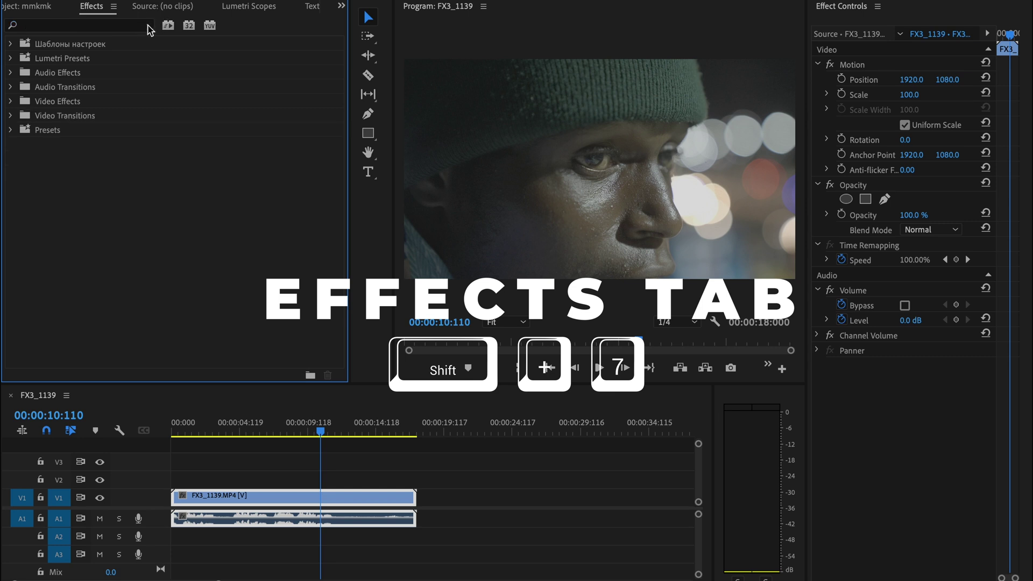
click(130, 29)
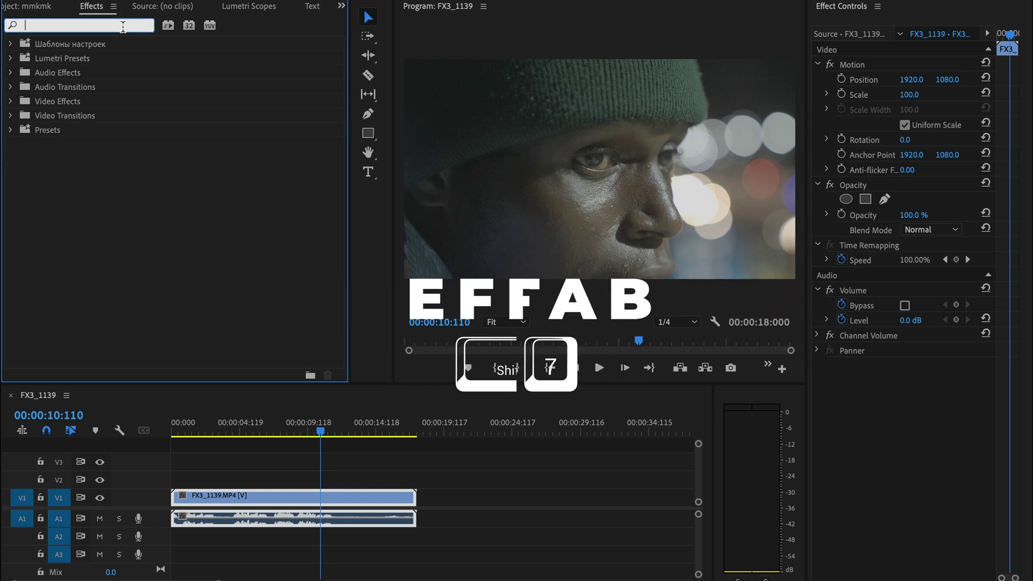
click(11, 102)
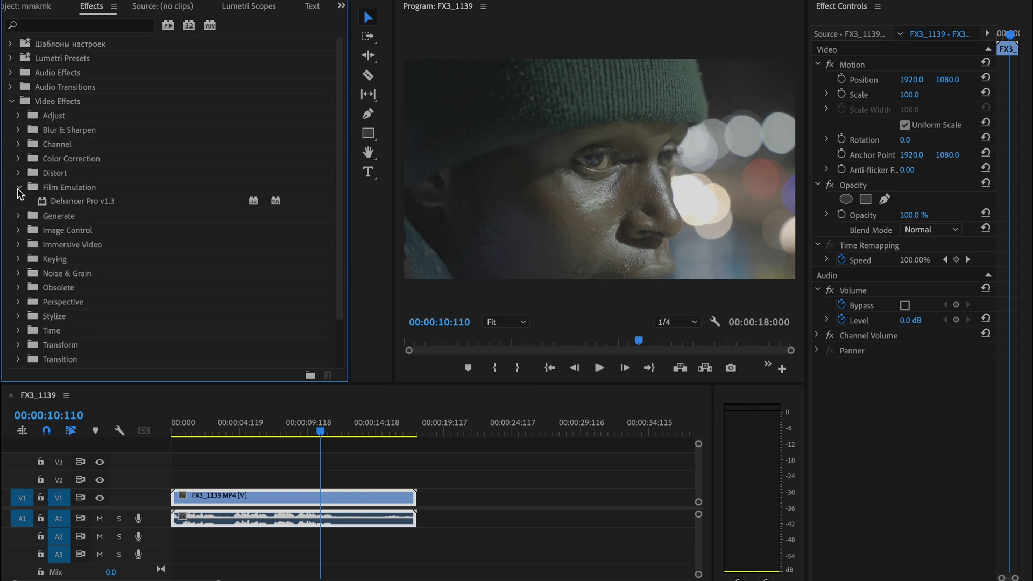
click(115, 208)
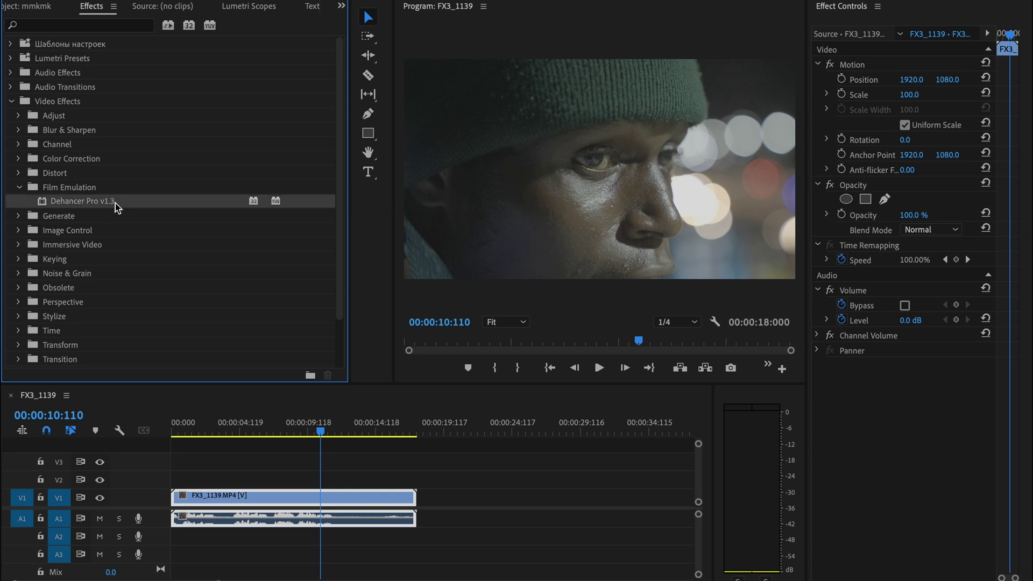
drag(275, 495, 275, 498)
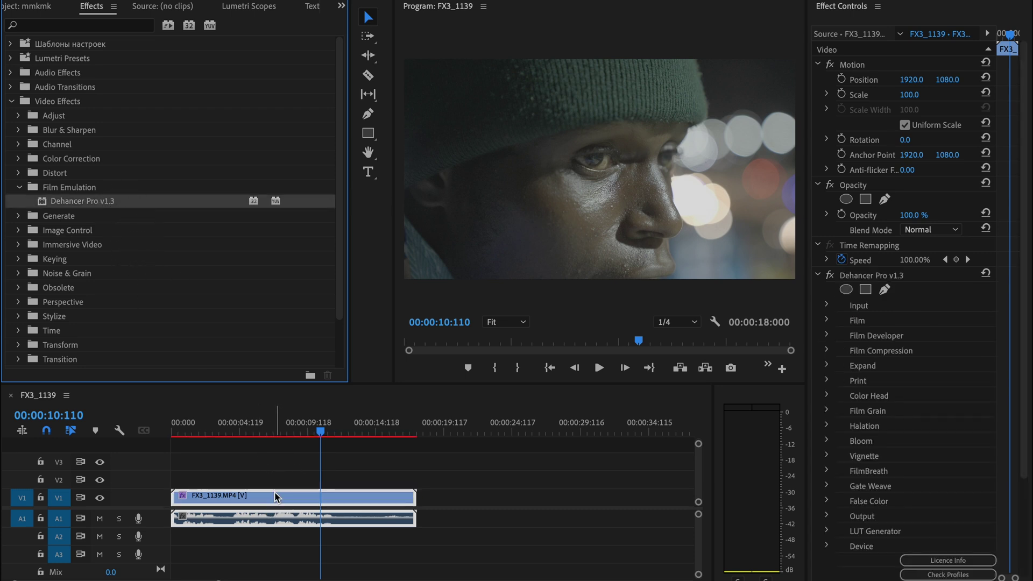
scroll(831, 189, down, 3)
Set Input Source to Choose Camera and pick Sony Cinema Line FX3 S-Log3 S-Gamut3.
click(826, 185)
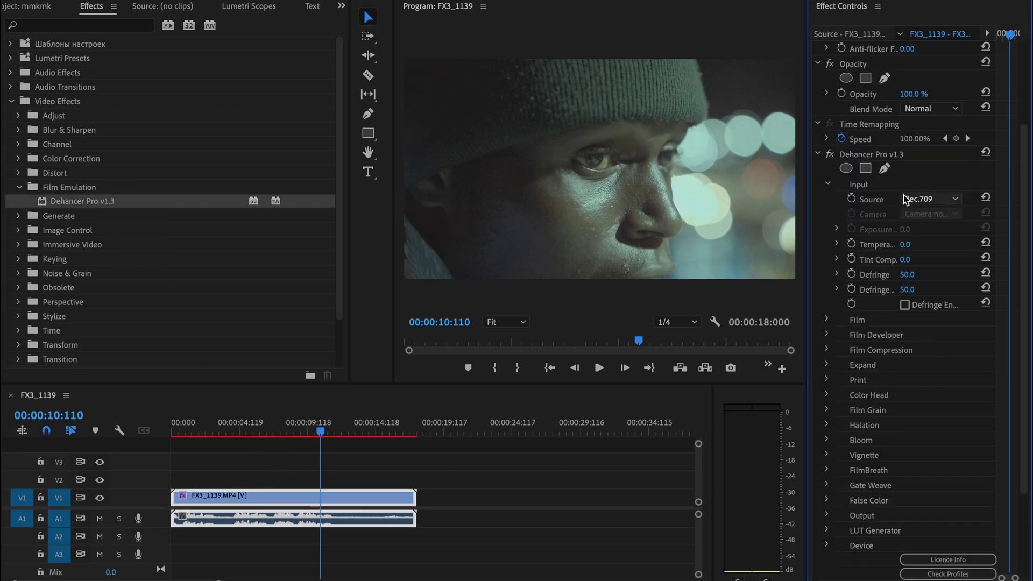
click(929, 199)
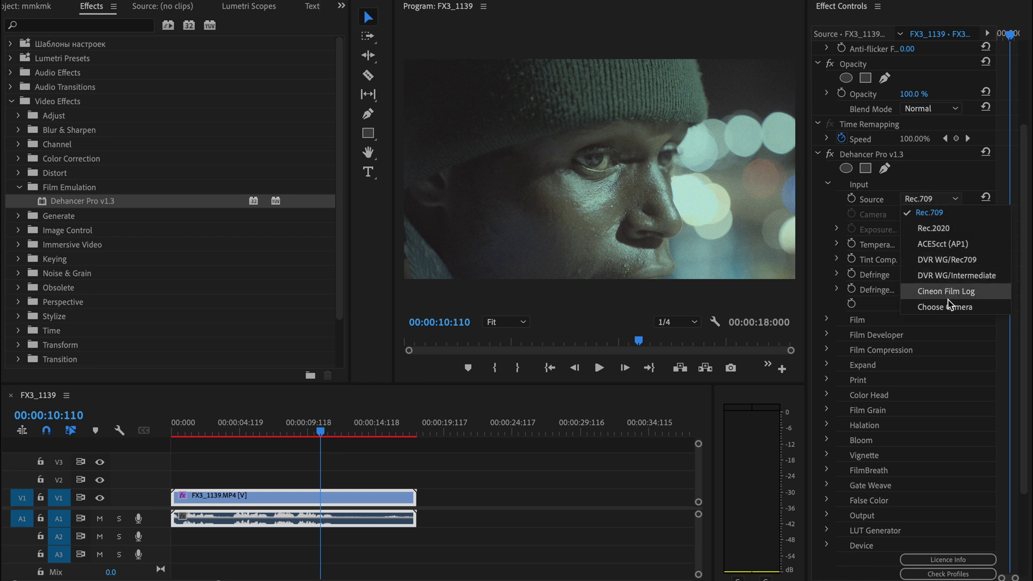
click(946, 307)
click(932, 215)
scroll(847, 344, down, 3)
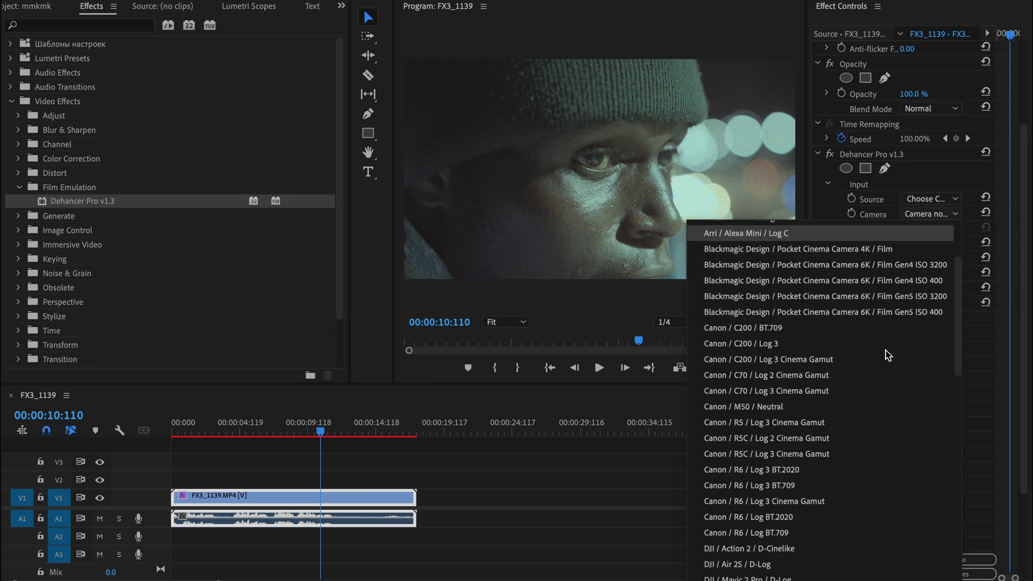
scroll(854, 407, down, 3)
scroll(853, 421, down, 3)
scroll(853, 421, down, 1)
scroll(853, 420, down, 2)
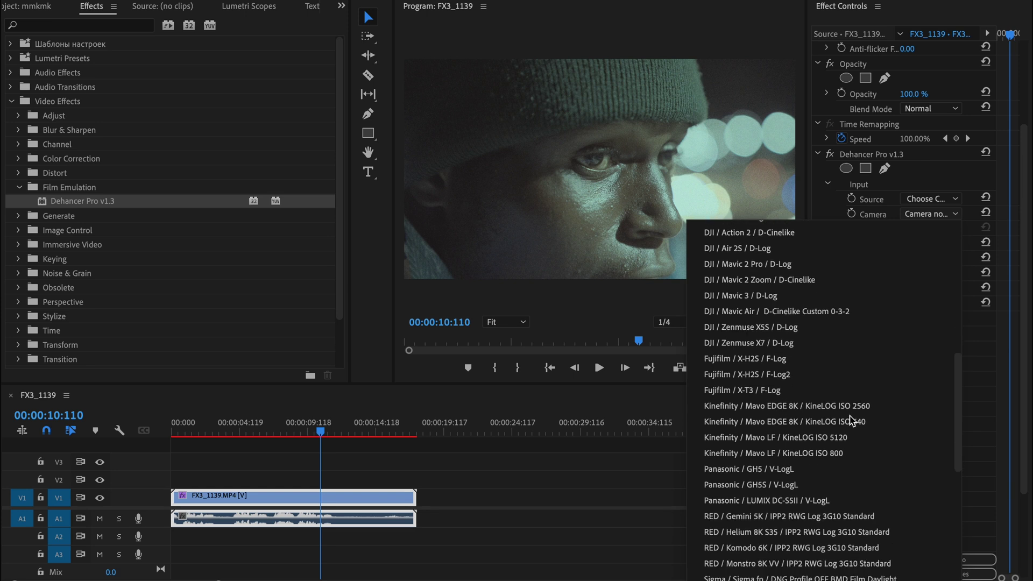
scroll(853, 421, down, 5)
scroll(853, 420, down, 3)
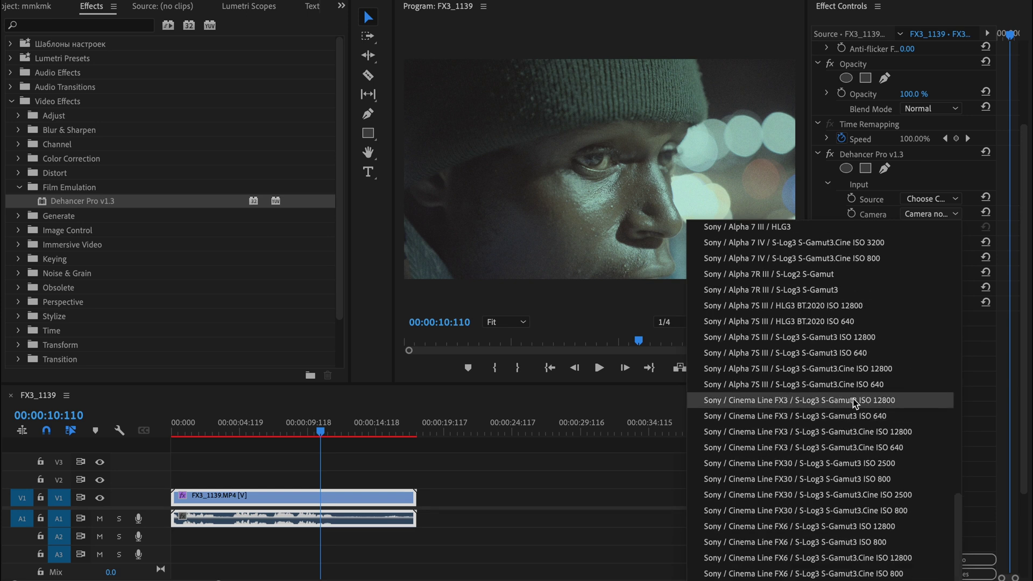
click(855, 398)
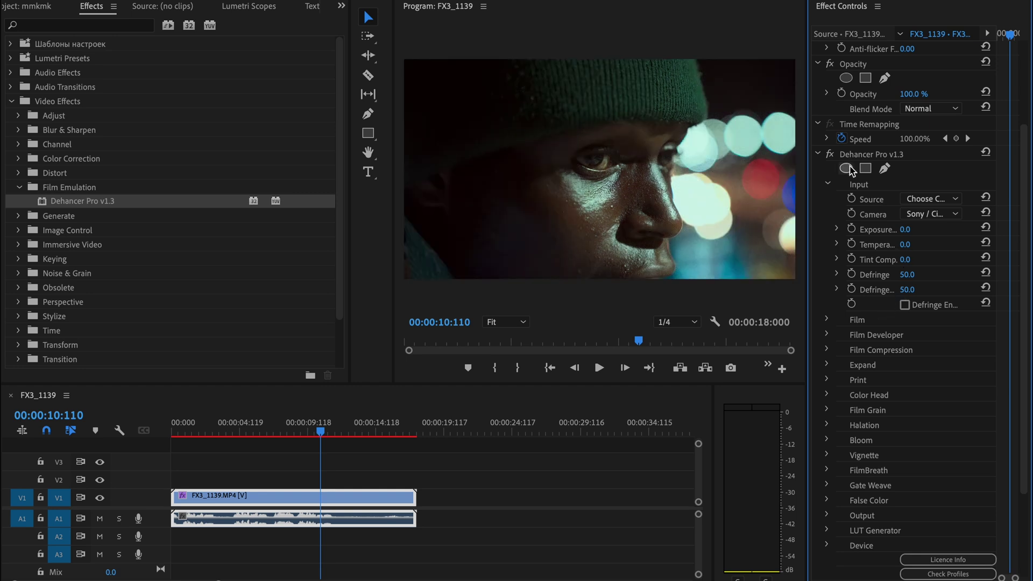
Toggle Dehancer to compare before/after, then reveal the Film stock settings.
click(831, 154)
click(831, 322)
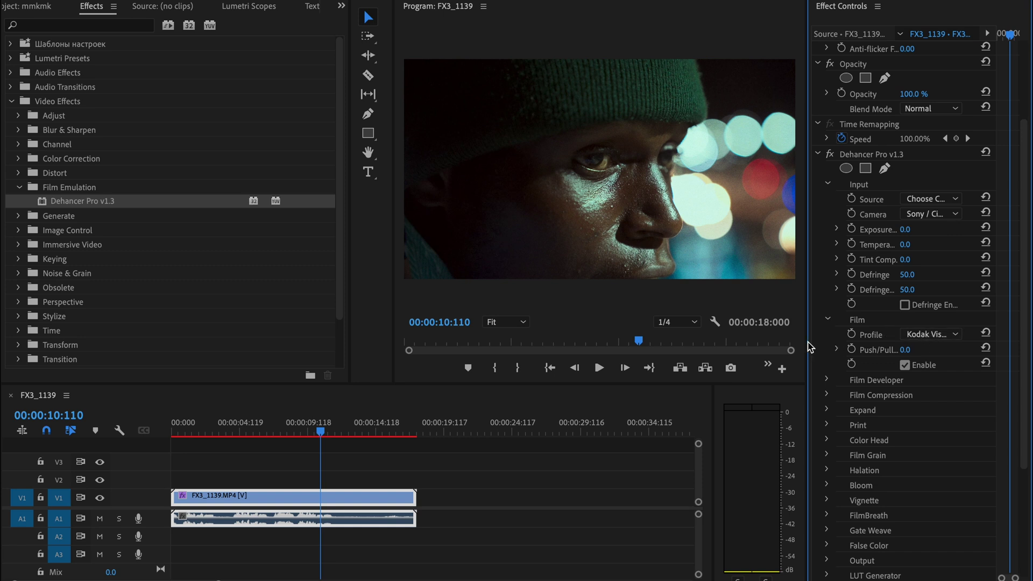
Widen Effect Controls and choose Kodak 2383 Print Film as the Print profile.
drag(809, 347, 727, 343)
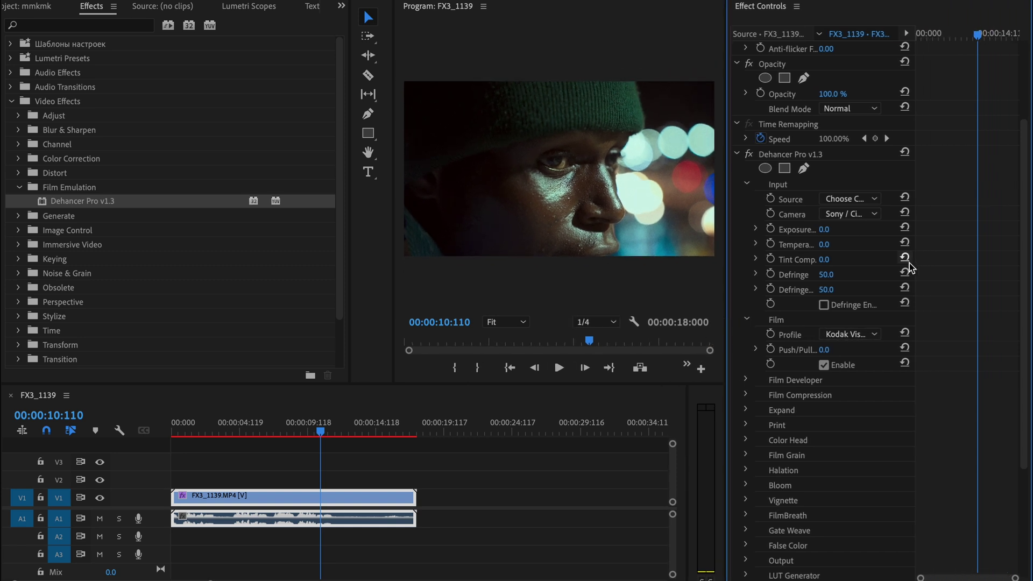
drag(913, 267, 973, 267)
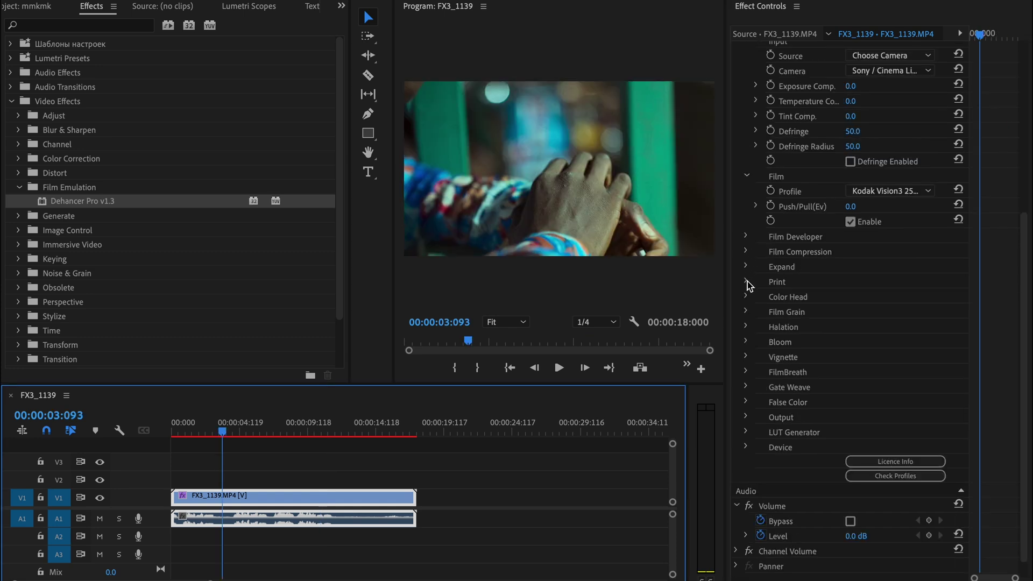
click(747, 282)
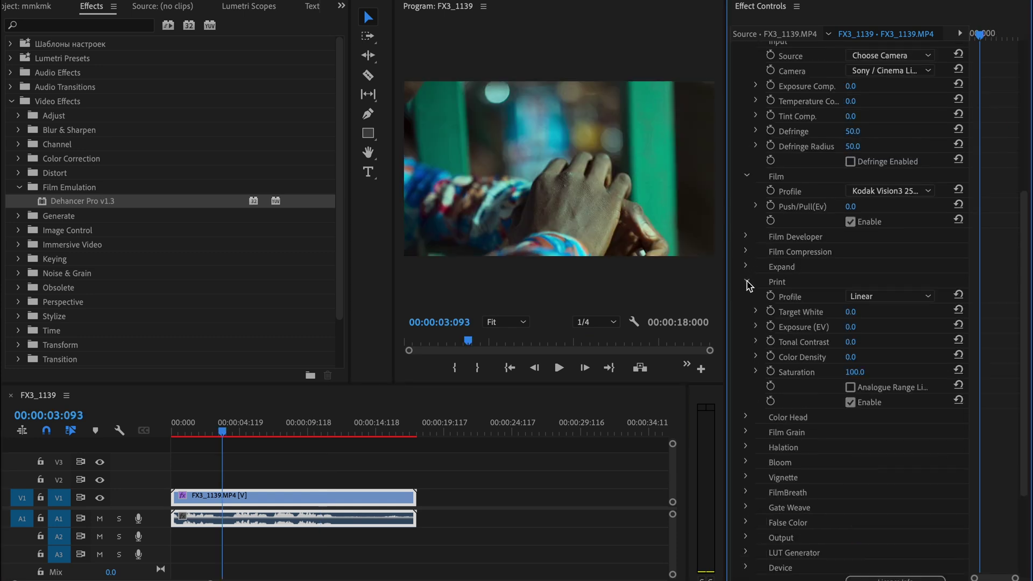
click(890, 297)
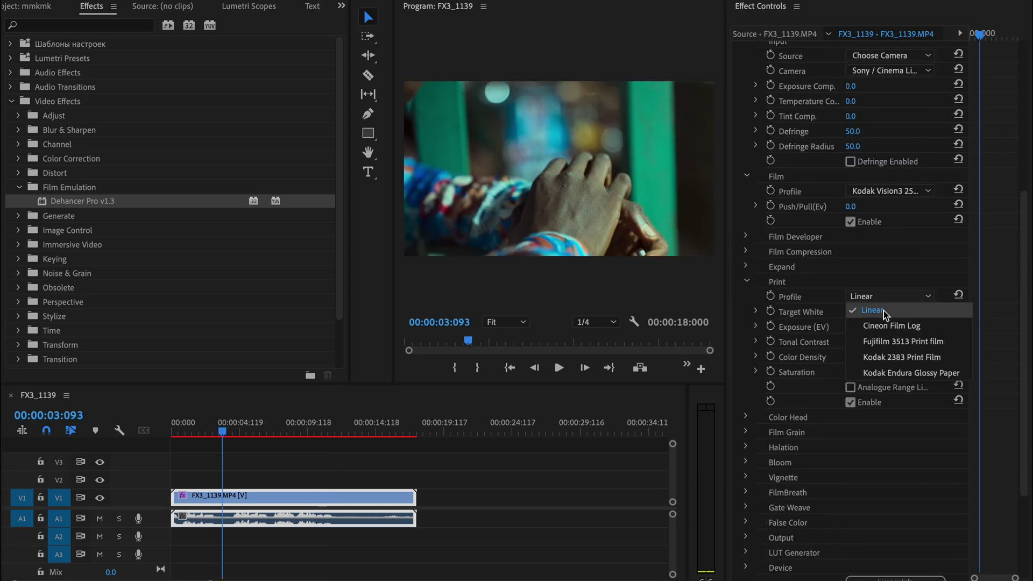
click(894, 356)
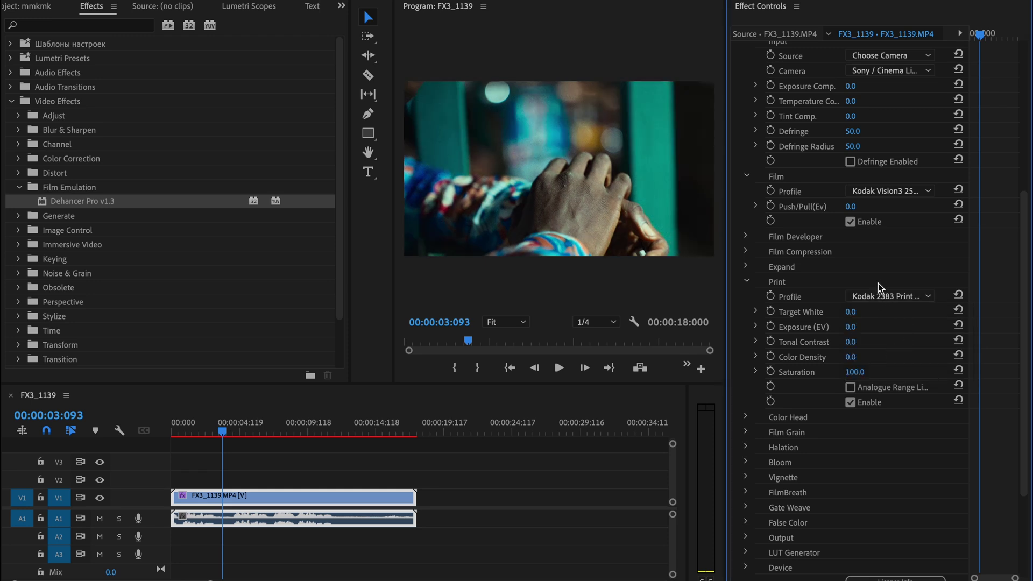
Scrub the print Target White value up to -1.1.
mouse_move(850, 311)
mouse_down()
mouse_move(864, 311)
mouse_move(855, 312)
mouse_up()
drag(851, 312, 872, 312)
With Lumetri Scopes showing, enable Film Compression and raise its Tonal Range to 90.
click(246, 6)
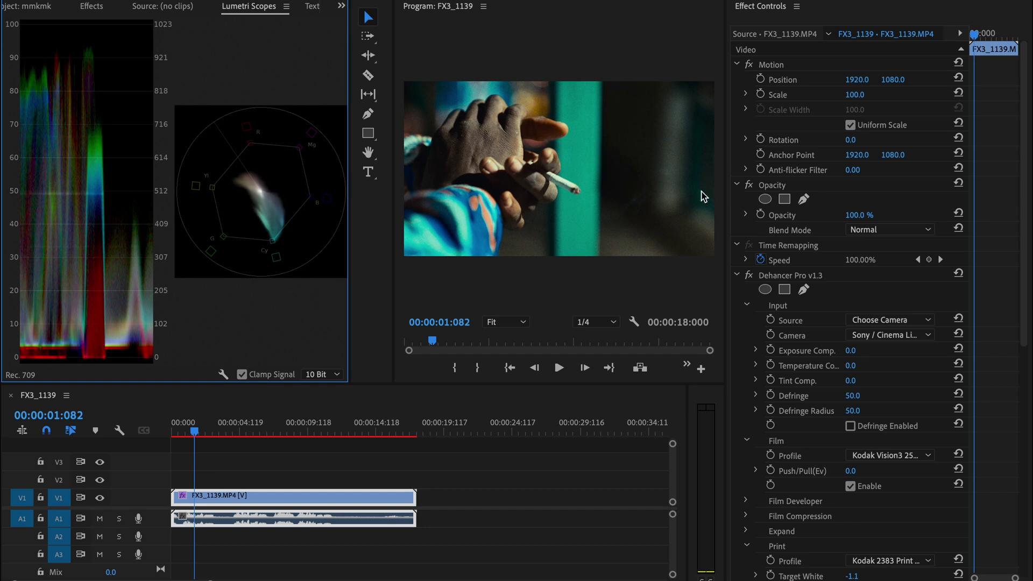
scroll(822, 404, down, 5)
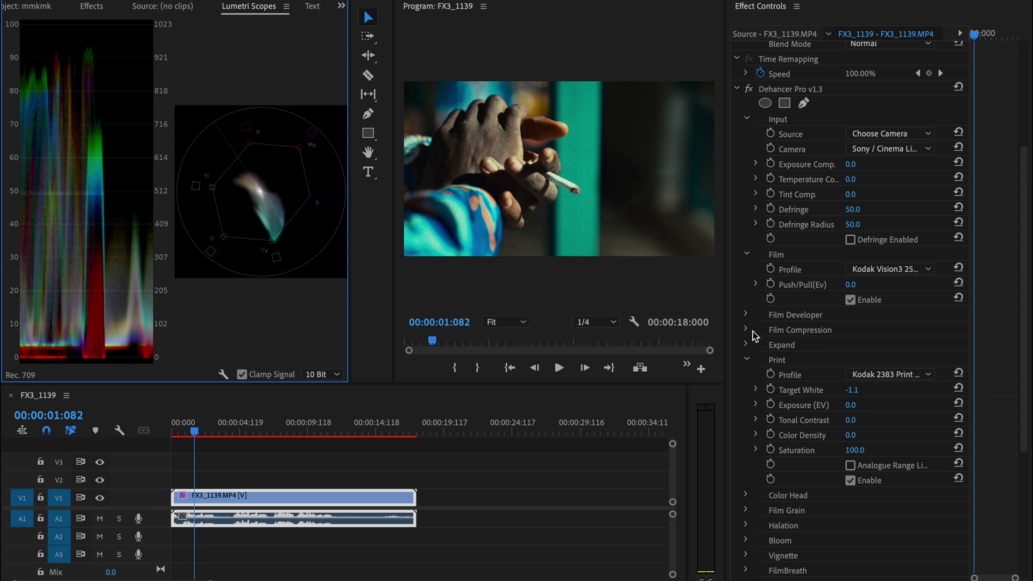
scroll(756, 344, down, 2)
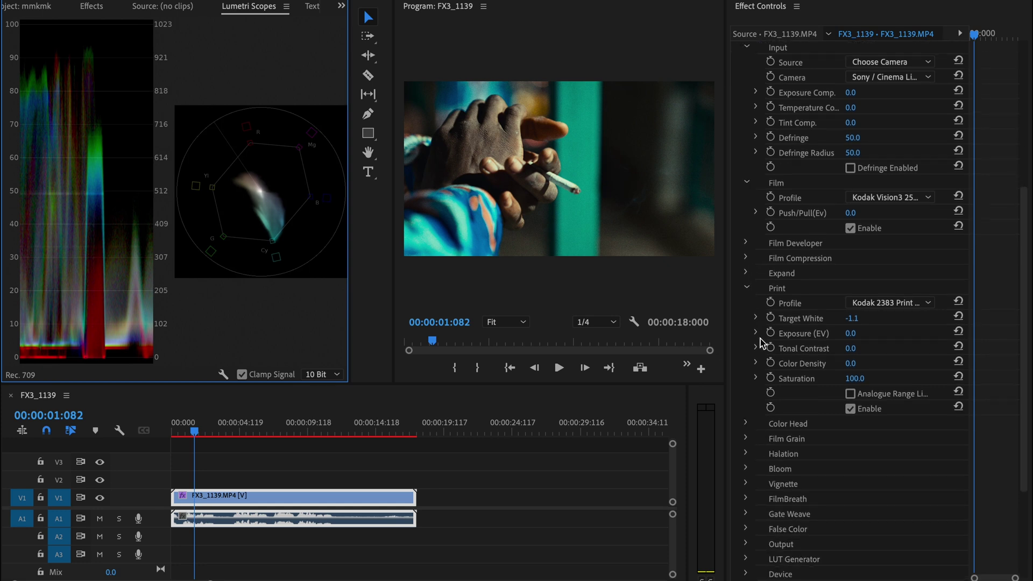
click(746, 258)
click(851, 334)
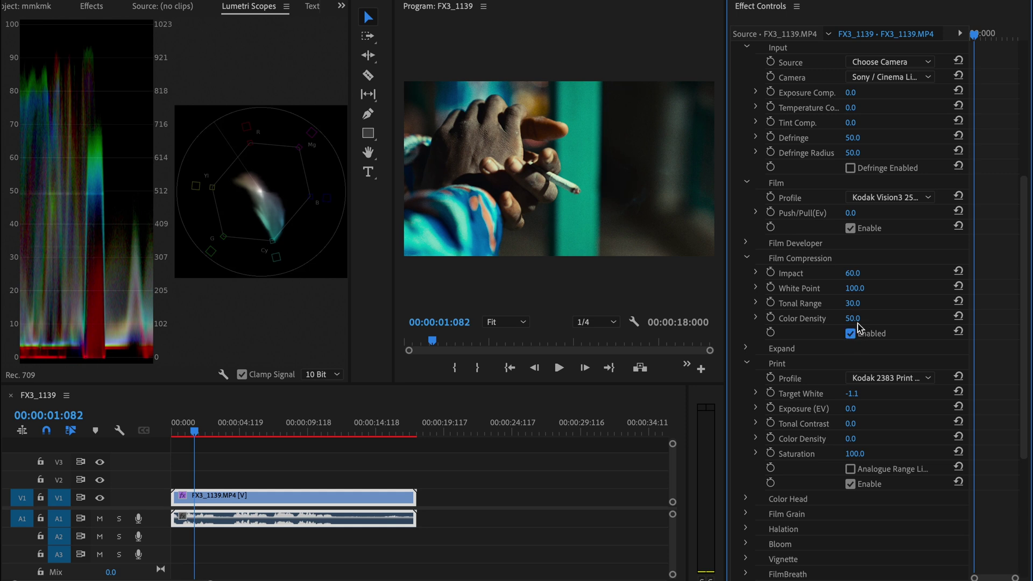
drag(852, 302, 882, 302)
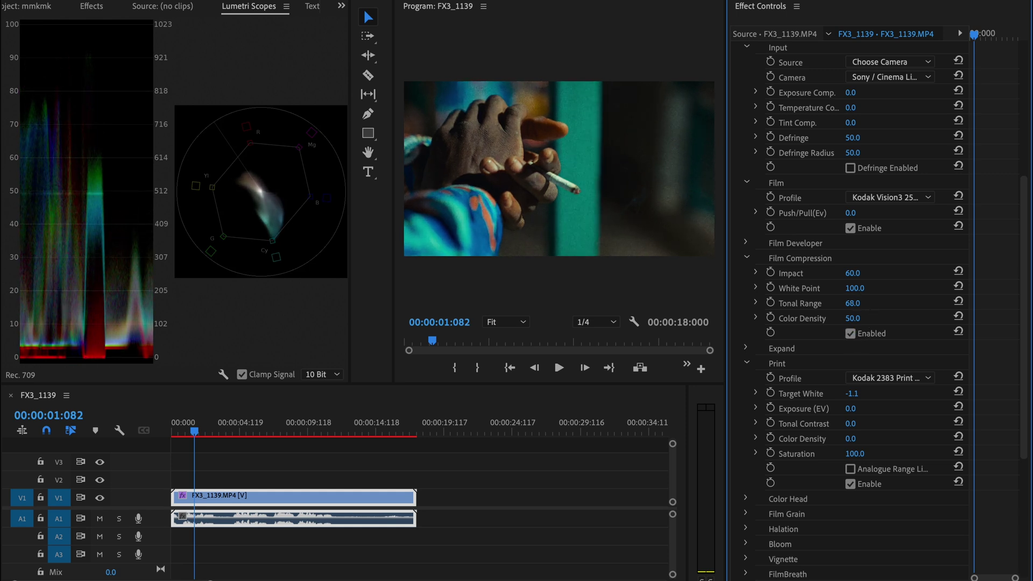
drag(851, 303, 870, 302)
scroll(860, 416, down, 5)
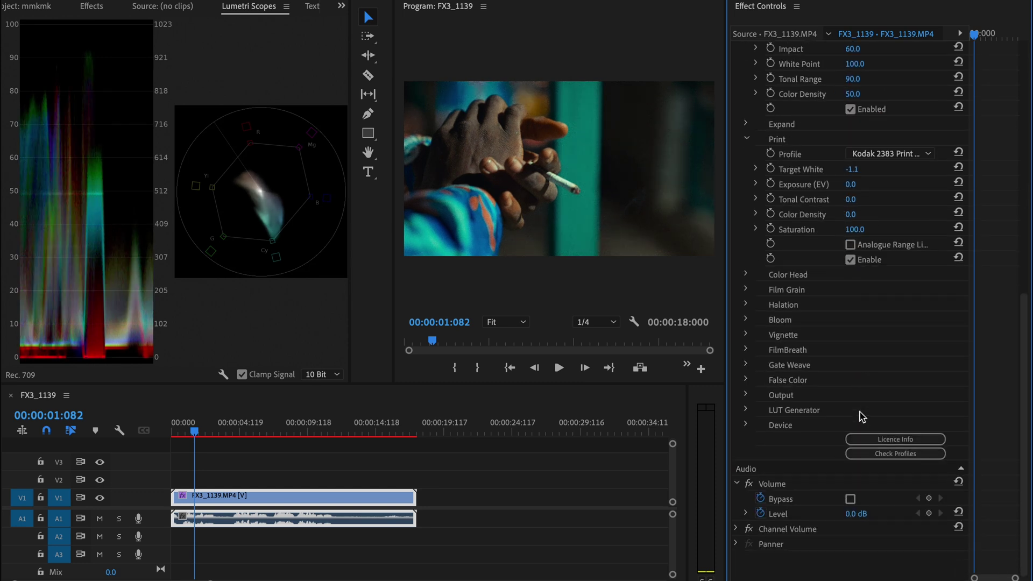
Set Film Grain type to Positive, review the grain modes, and raise Temperature Comp. to 5.
click(748, 290)
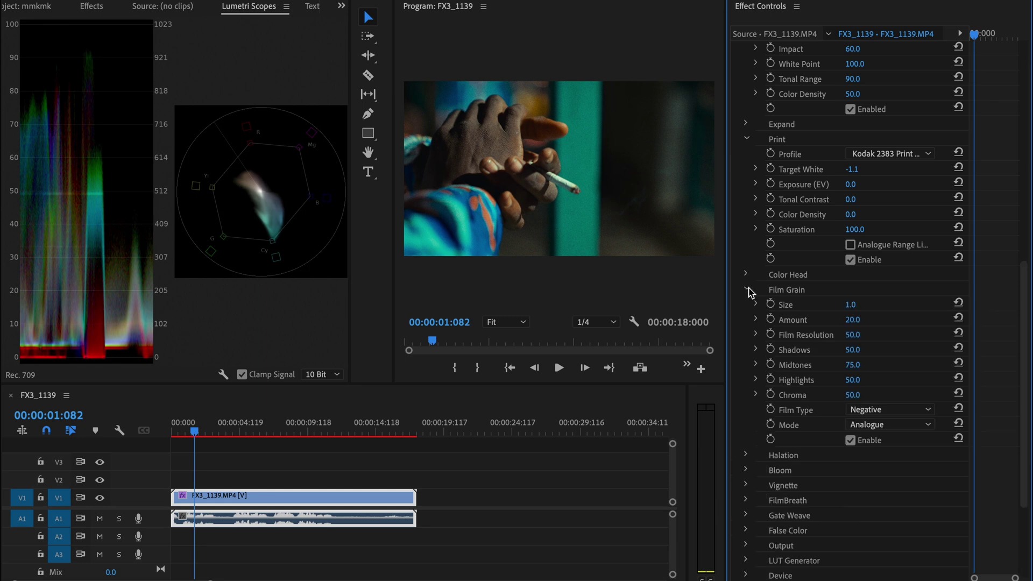
click(871, 409)
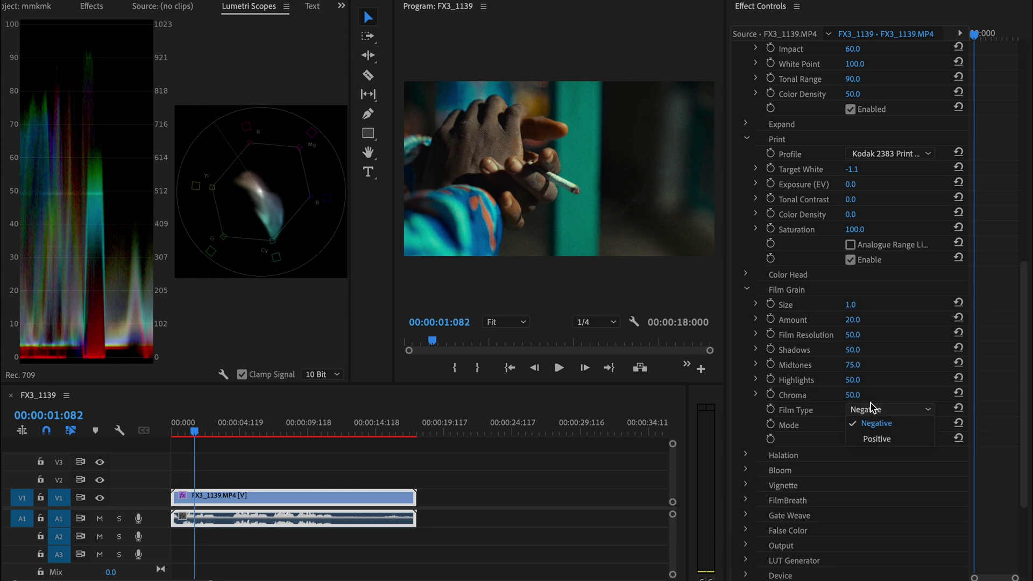
click(877, 439)
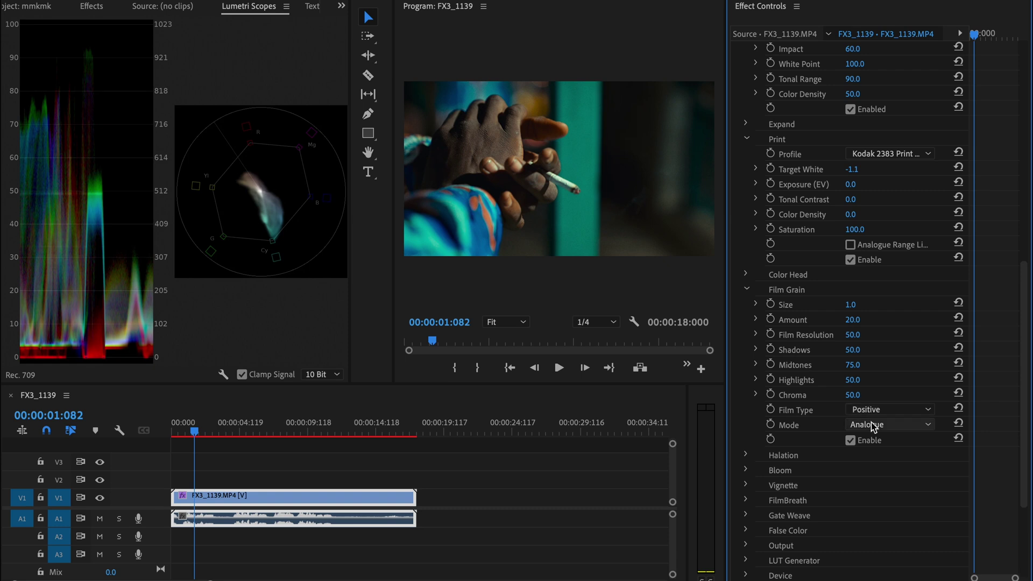
click(872, 425)
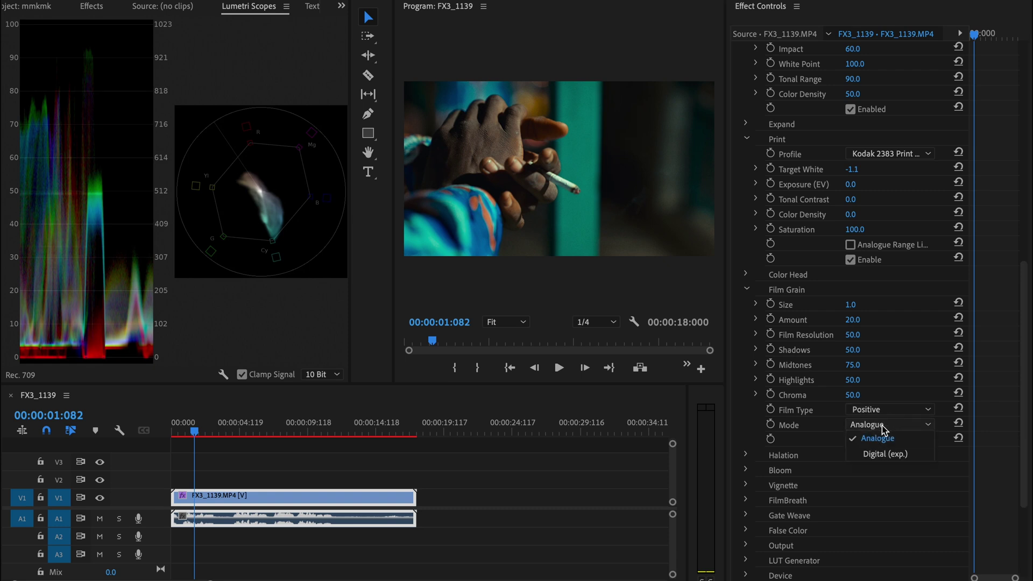
click(885, 425)
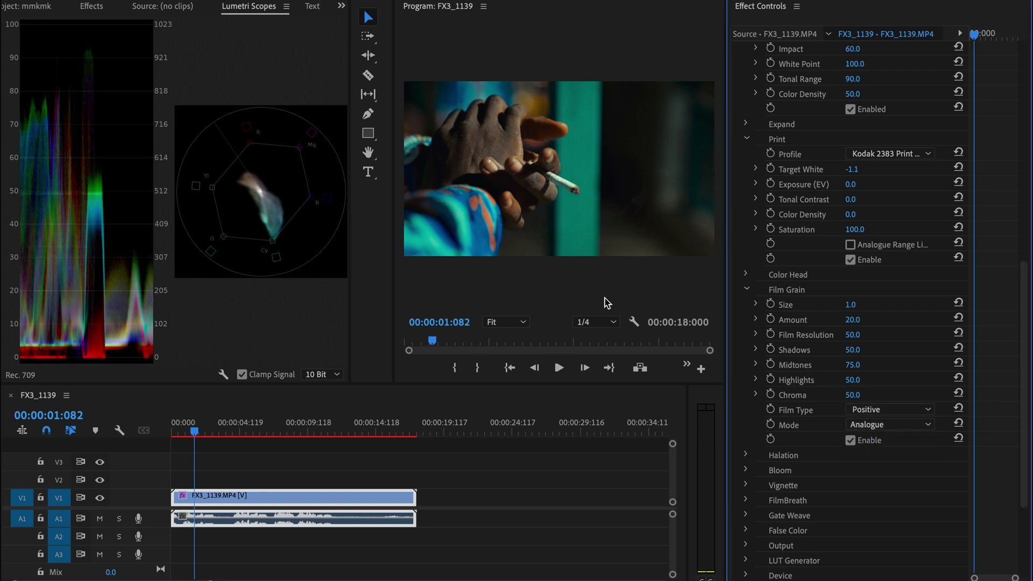
scroll(876, 335, up, 3)
scroll(878, 337, up, 3)
scroll(878, 336, down, 1)
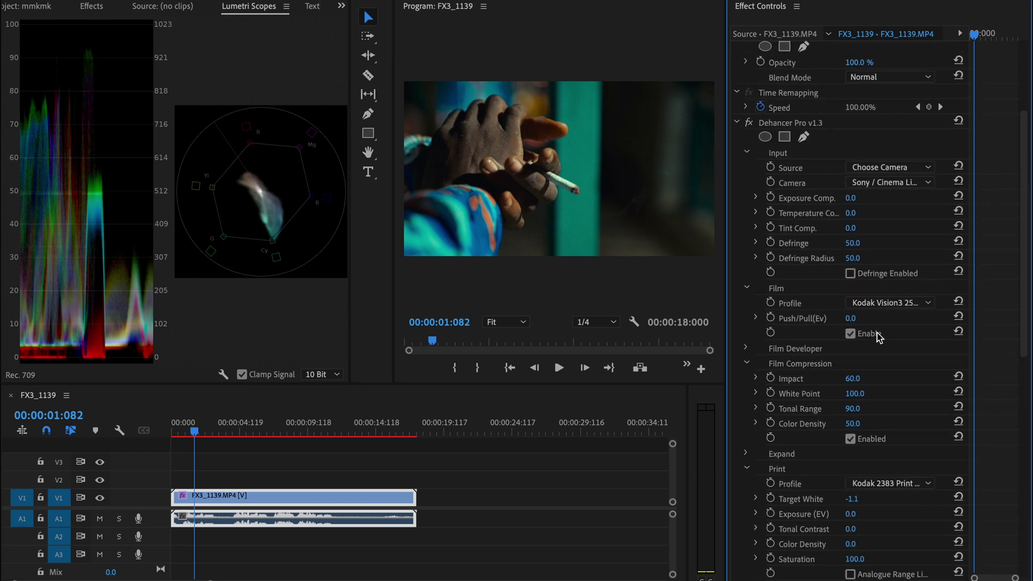
drag(852, 212, 840, 212)
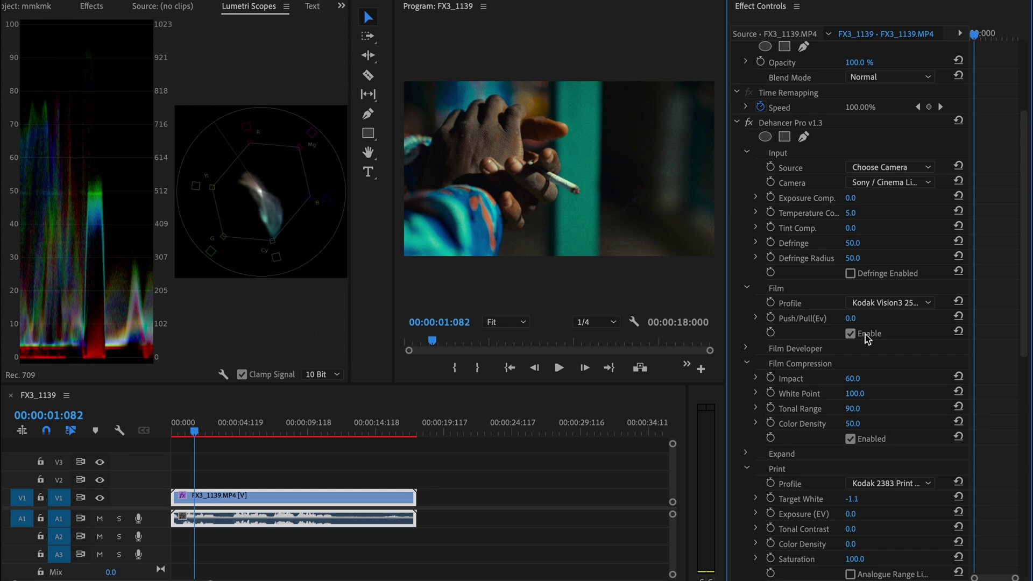
scroll(867, 338, down, 4)
scroll(867, 369, down, 12)
scroll(867, 370, down, 4)
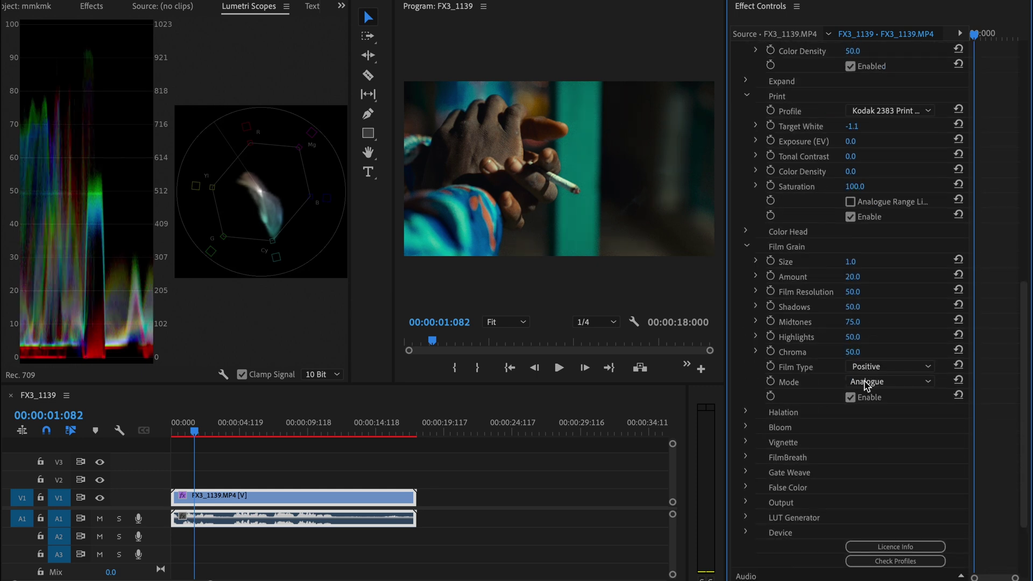
scroll(867, 384, down, 1)
Enable the Halation and Bloom stages and jump to the face close-up.
click(745, 412)
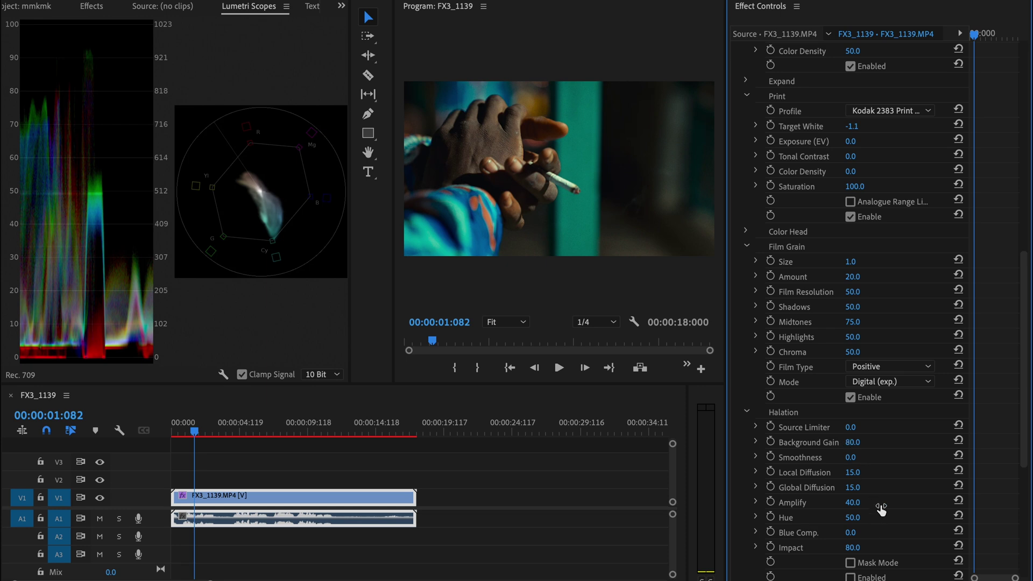
scroll(876, 500, down, 5)
click(872, 491)
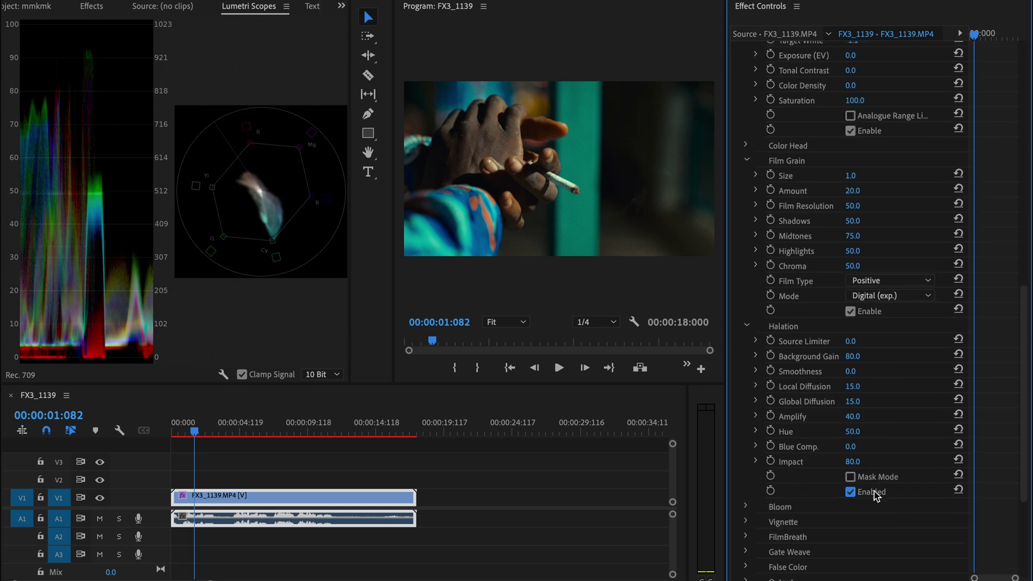
click(745, 507)
scroll(860, 521, down, 1)
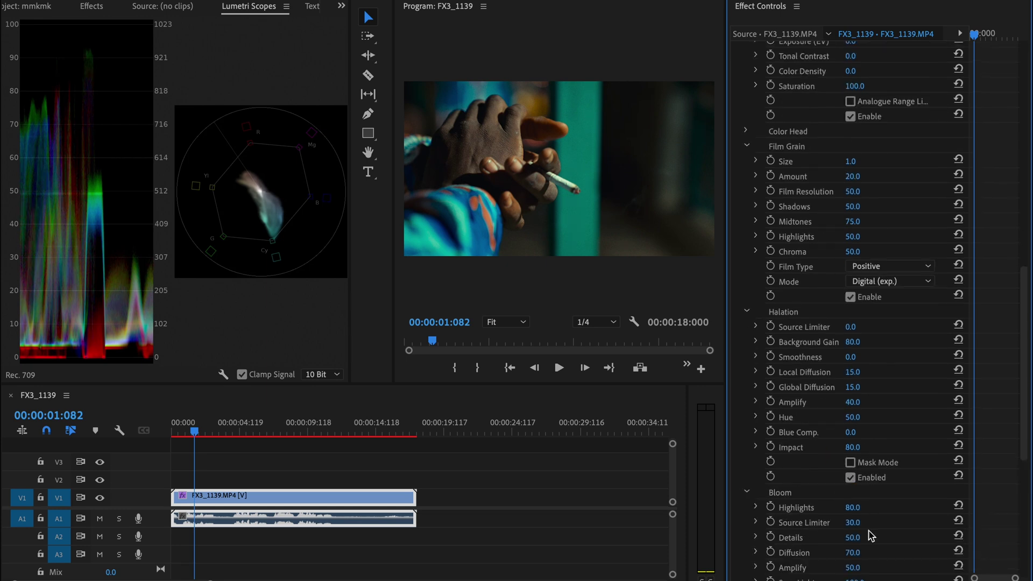
scroll(870, 535, down, 7)
click(851, 515)
click(327, 424)
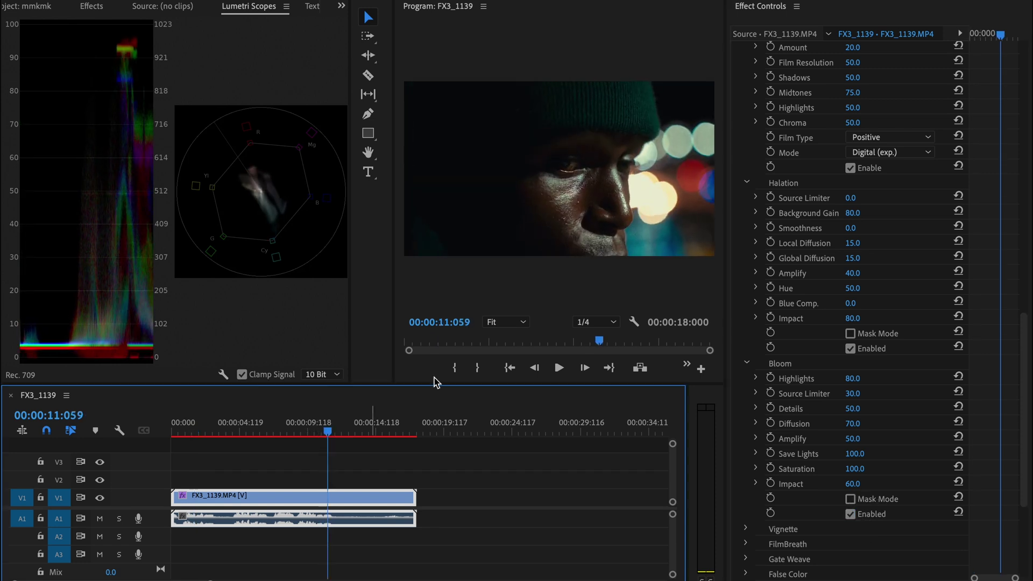
scroll(865, 240, up, 10)
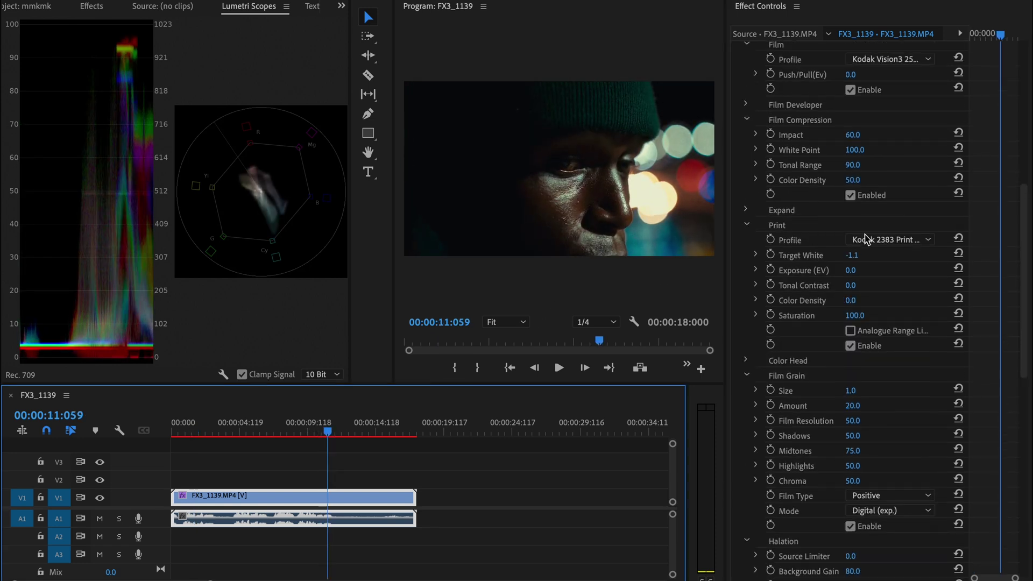
Set compression Tonal Range 94, developer Contrast Boost -34, Bloom Impact 22, then bypass Dehancer to compare.
drag(854, 165, 862, 161)
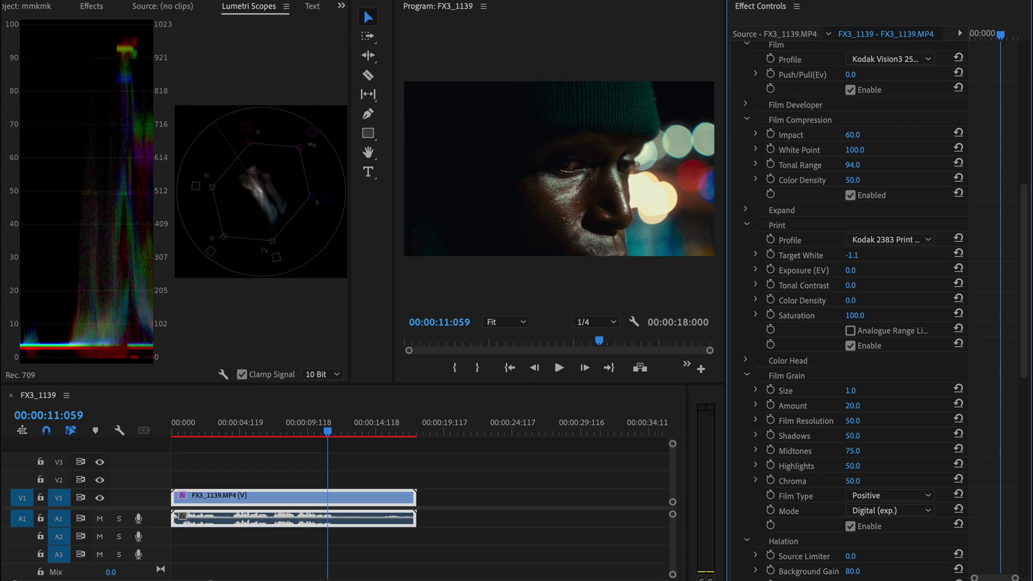
click(747, 104)
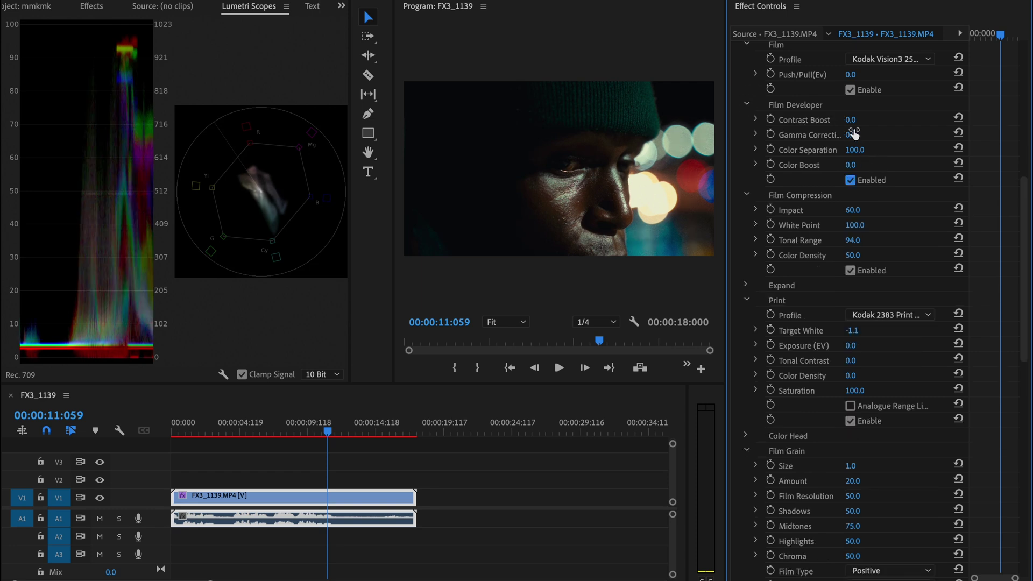
mouse_move(851, 120)
mouse_down()
mouse_move(862, 119)
mouse_move(541, 347)
mouse_up()
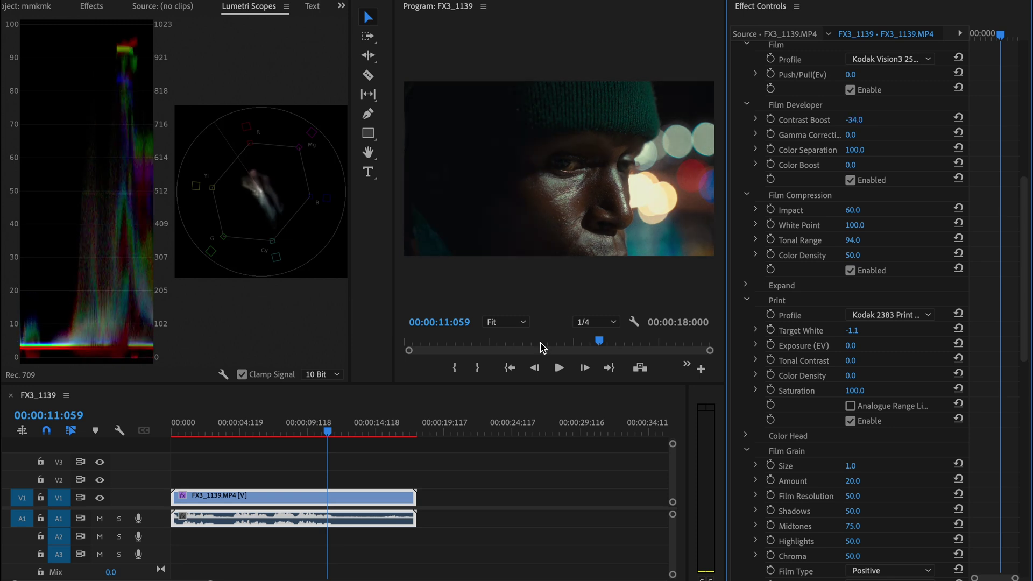
mouse_move(379, 419)
mouse_down()
mouse_move(389, 418)
mouse_move(209, 420)
mouse_up()
scroll(813, 439, down, 10)
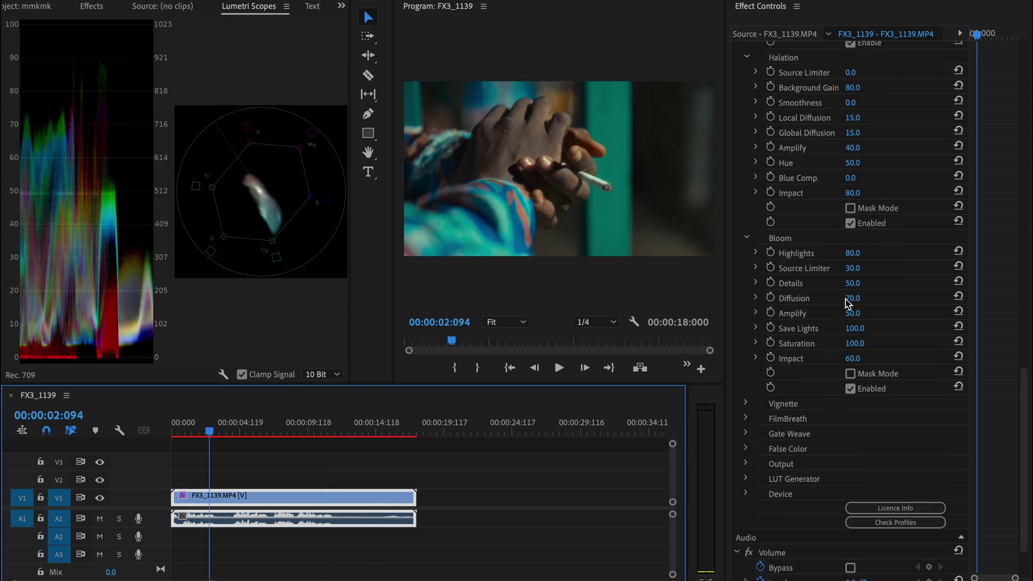
drag(855, 359, 846, 359)
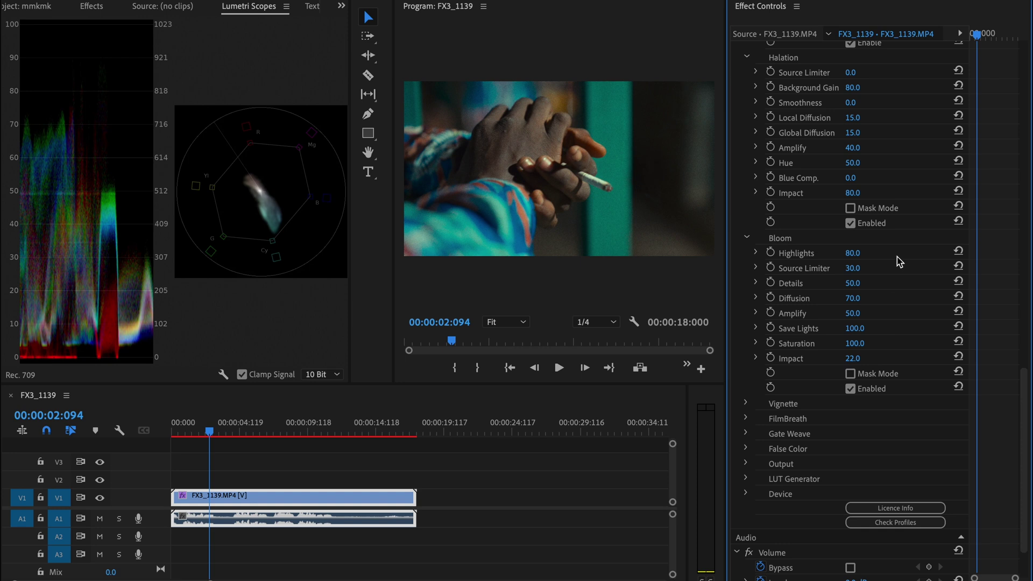
scroll(899, 261, up, 10)
click(748, 276)
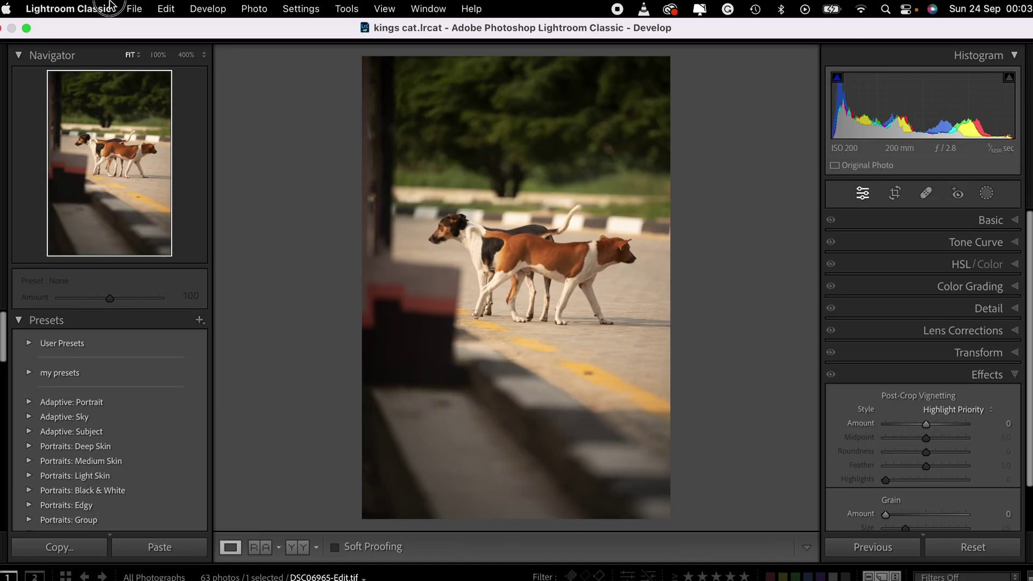
Open the Lightroom Classic application menu.
click(111, 7)
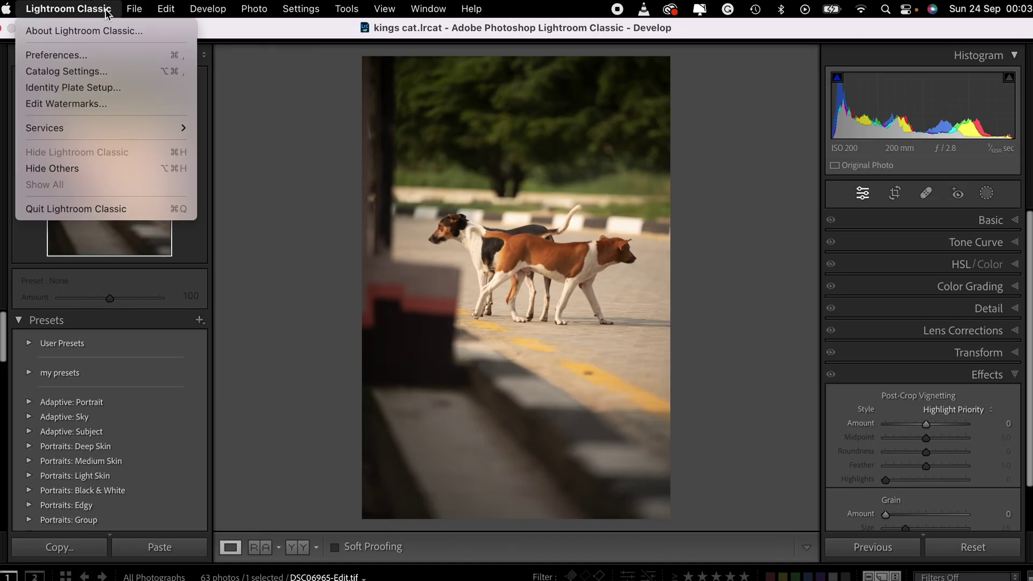
In Preferences > External Editing, set Dehancer Lightroom Plugin as the additional external editor.
click(103, 60)
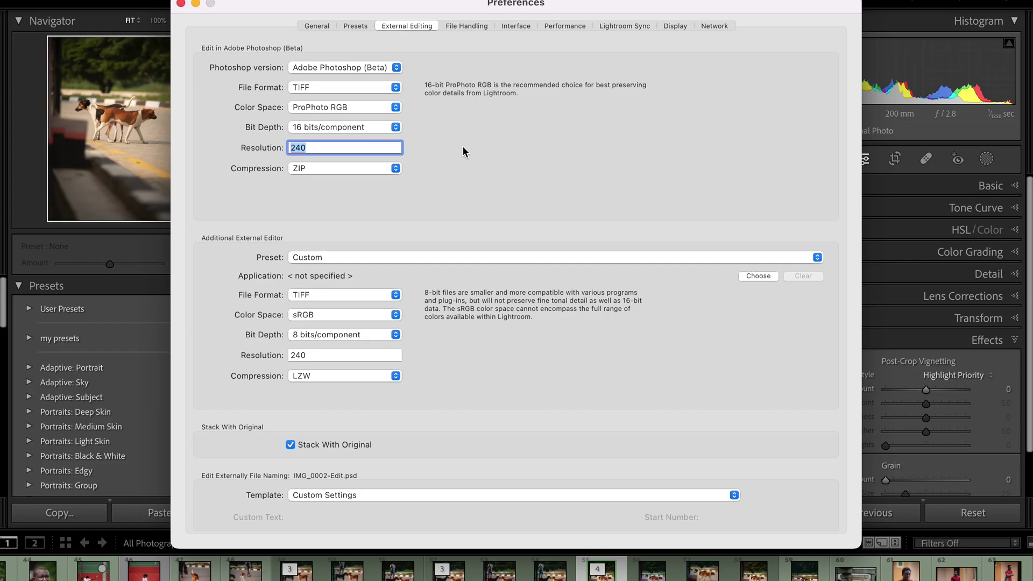
click(516, 258)
click(564, 215)
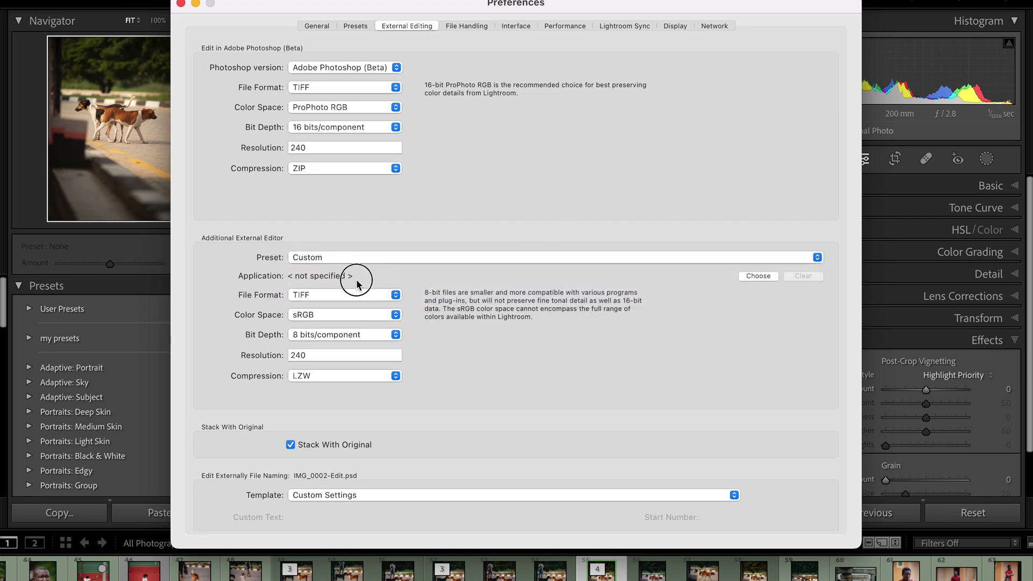
click(763, 278)
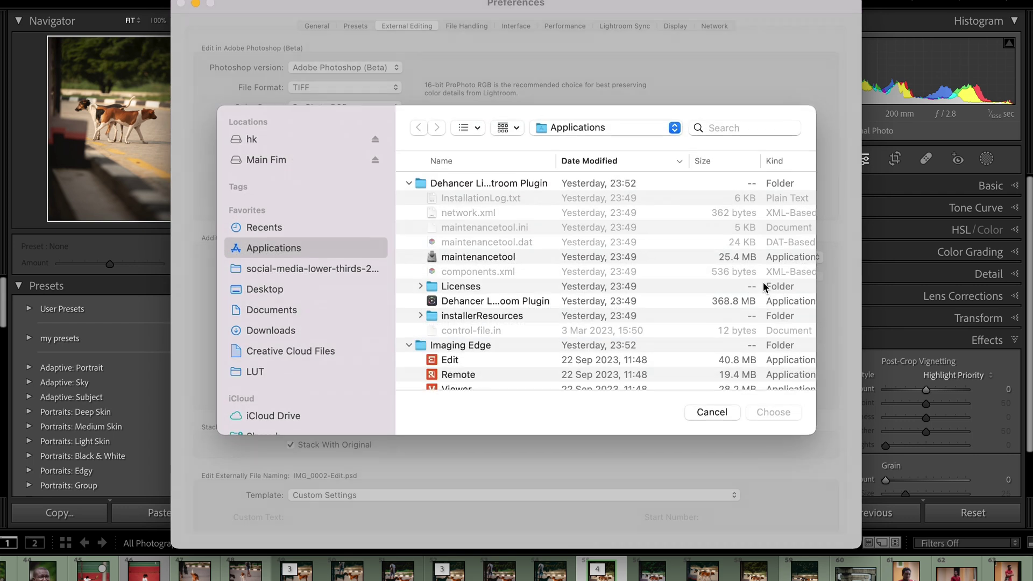
click(532, 304)
click(774, 413)
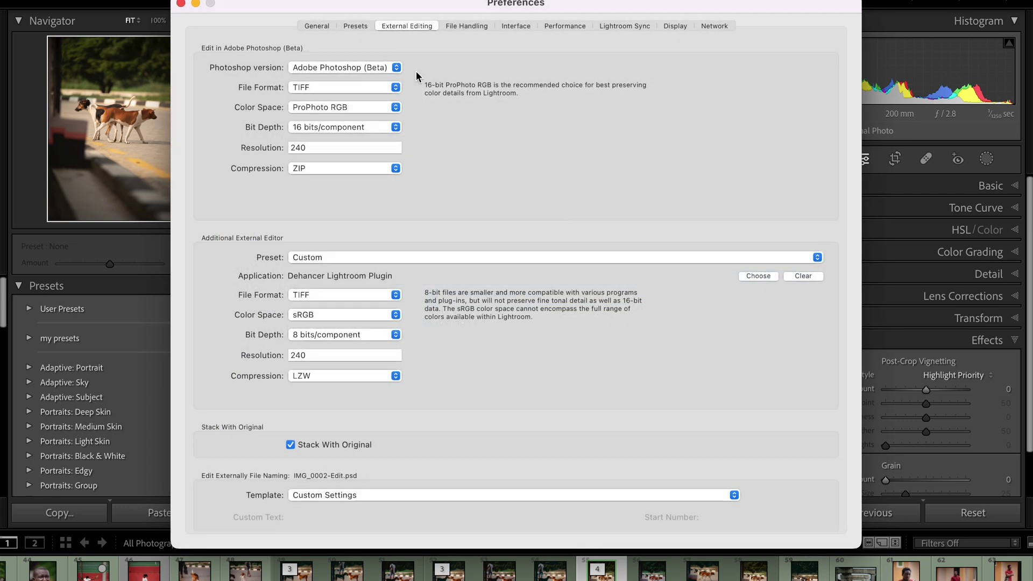
click(180, 5)
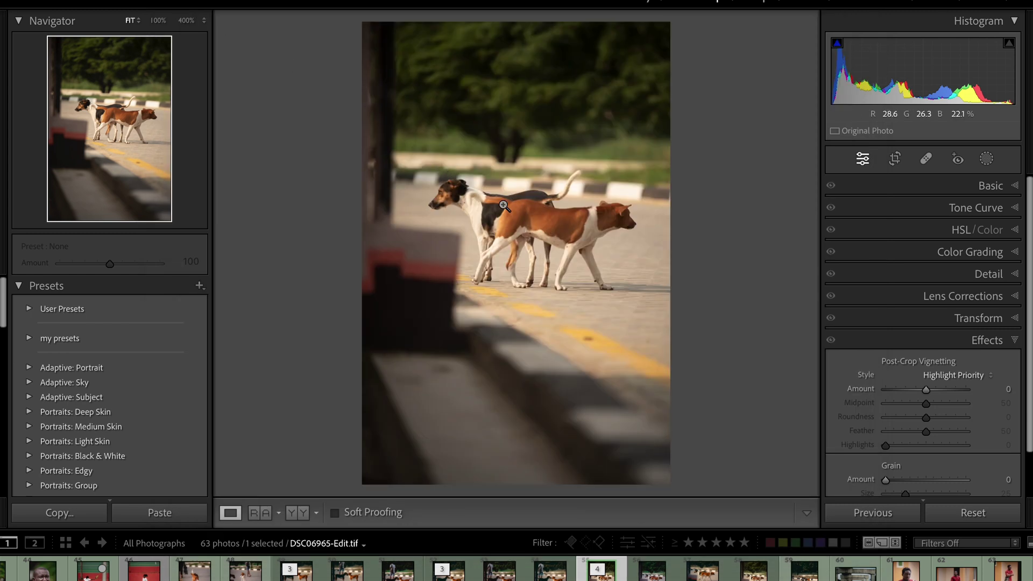
Send the dog photo via Edit In > Dehancer Lightroom Plugin, editing the original file.
right_click(515, 280)
mouse_move(565, 280)
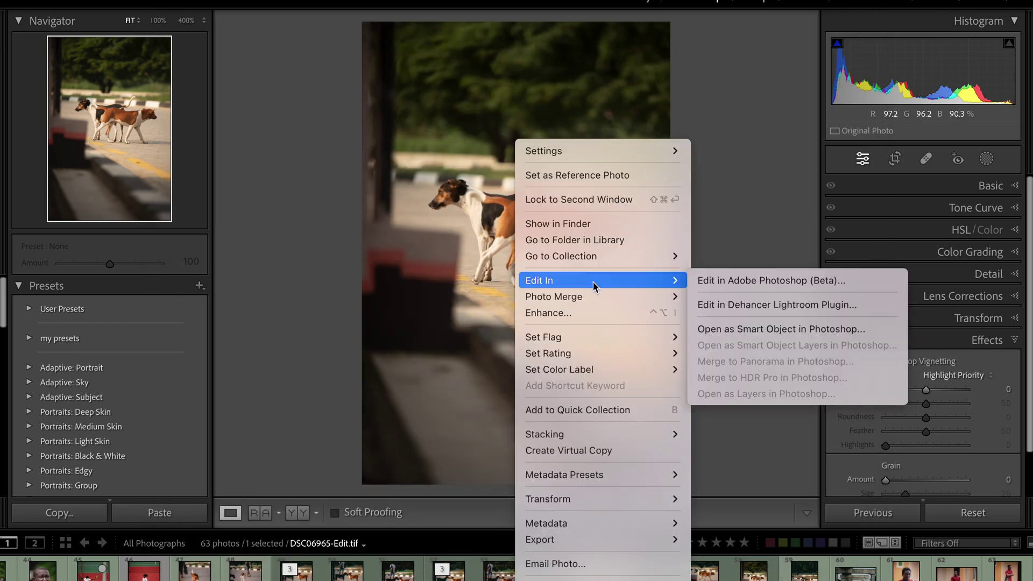
click(771, 307)
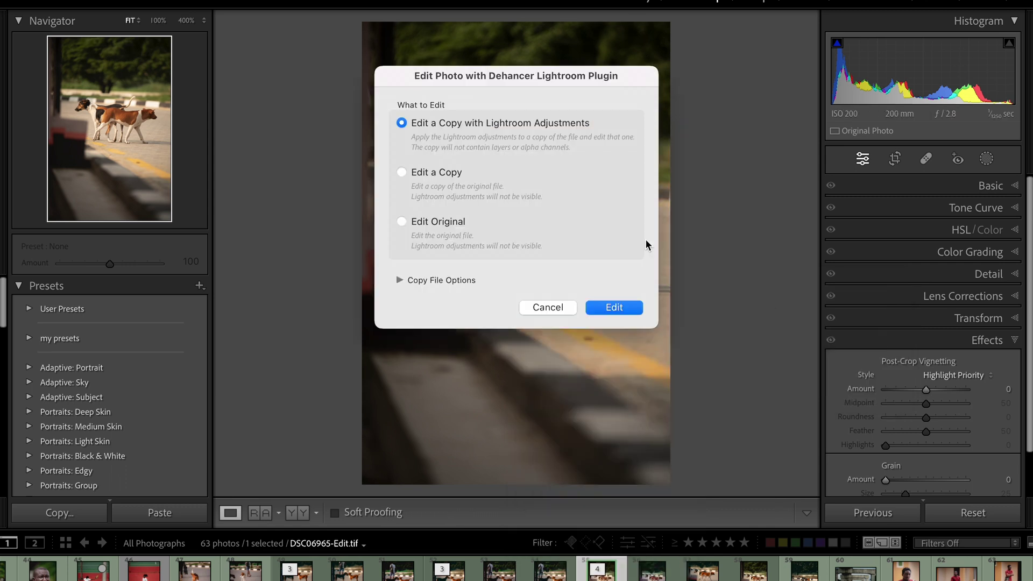
click(442, 221)
Audition Agfa, Adox, Ambrotype, Fuji Eterna/Reala, Velvia 100 and Kodak looks, keeping Fujichrome Velvia 50 + 2383.
click(630, 313)
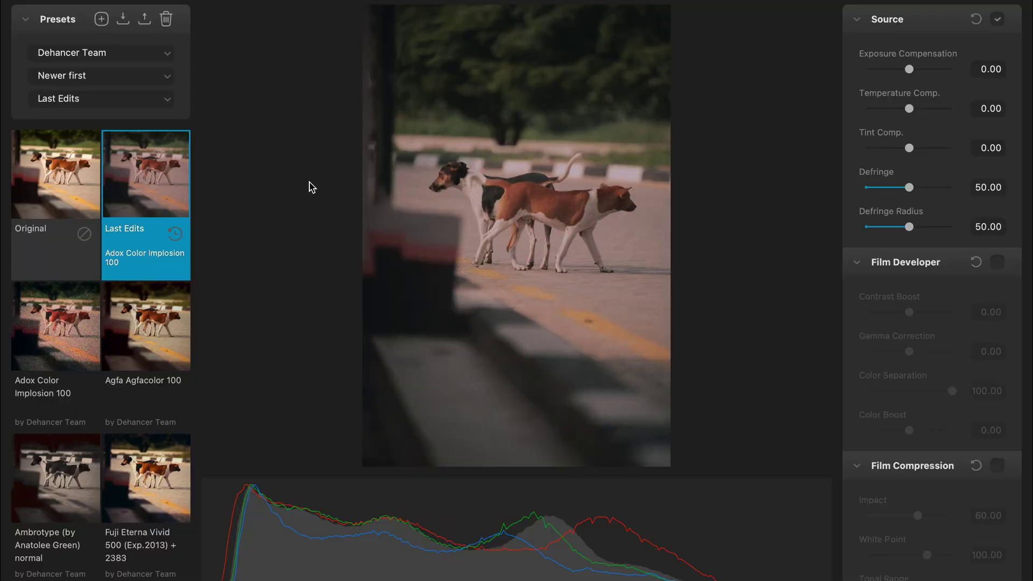
scroll(174, 315, down, 1)
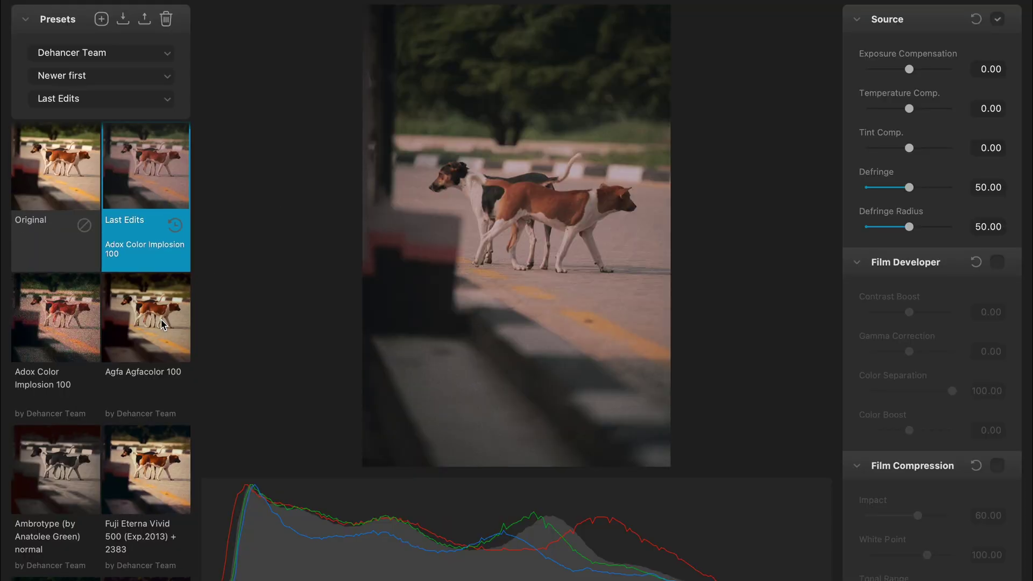
click(161, 327)
scroll(79, 343, down, 2)
click(61, 295)
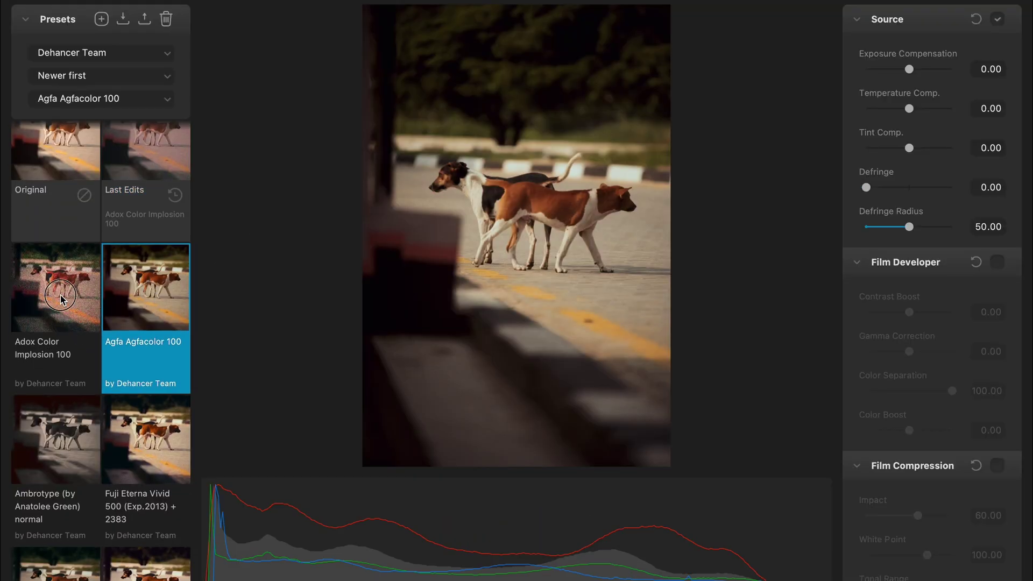
click(68, 412)
click(159, 430)
scroll(161, 430, down, 1)
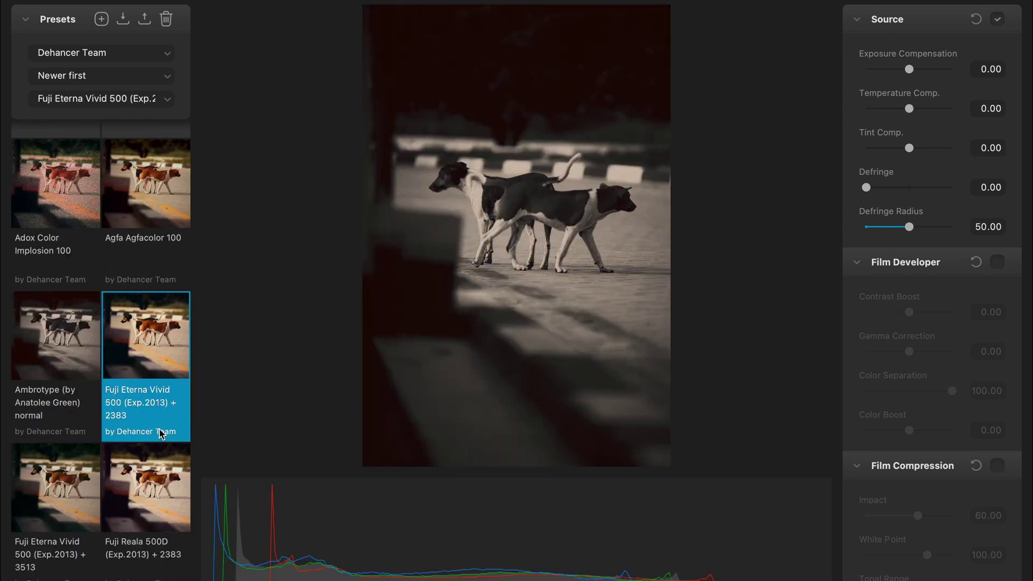
scroll(162, 431, down, 1)
click(162, 433)
scroll(153, 436, down, 1)
click(138, 445)
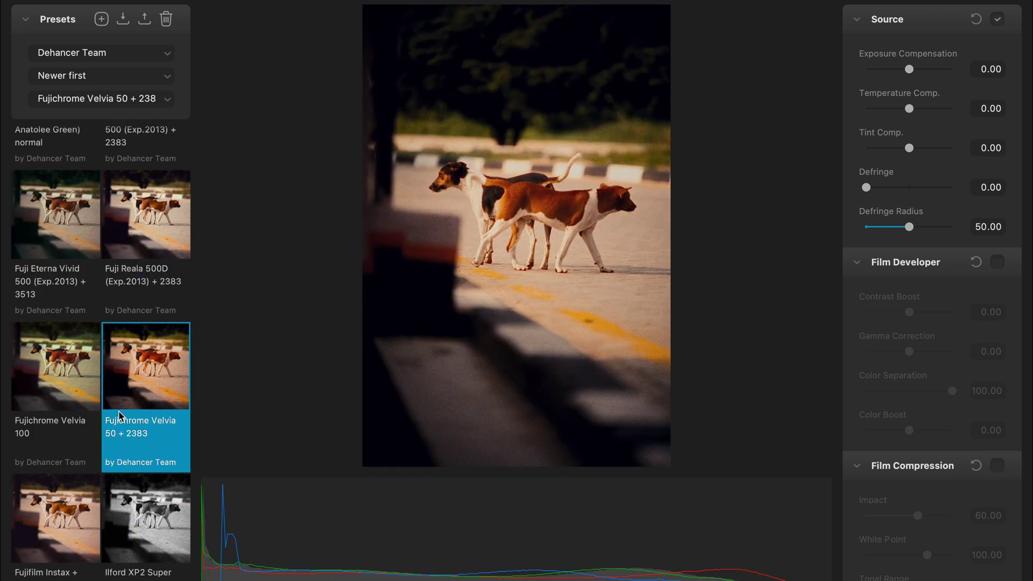
click(81, 405)
click(164, 393)
scroll(164, 392, down, 1)
scroll(140, 457, down, 1)
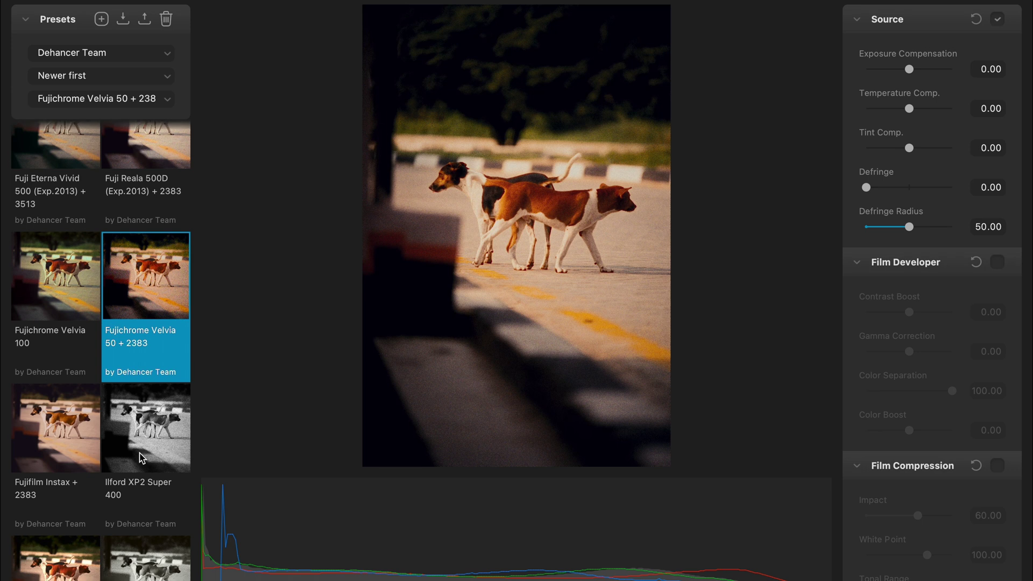
scroll(136, 485, down, 2)
click(58, 437)
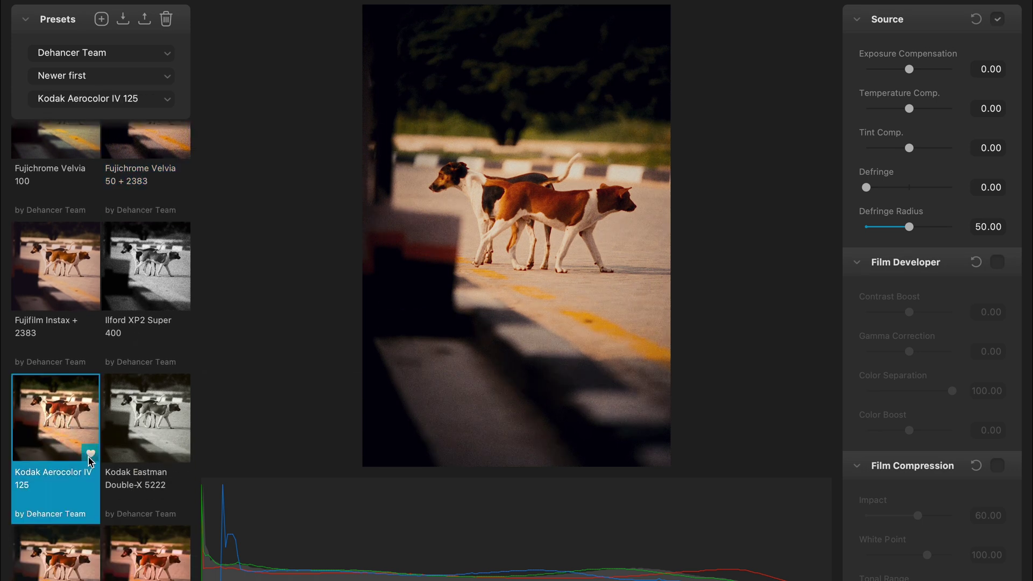
scroll(98, 452, down, 3)
click(145, 501)
scroll(143, 387, up, 3)
scroll(154, 289, up, 2)
click(154, 290)
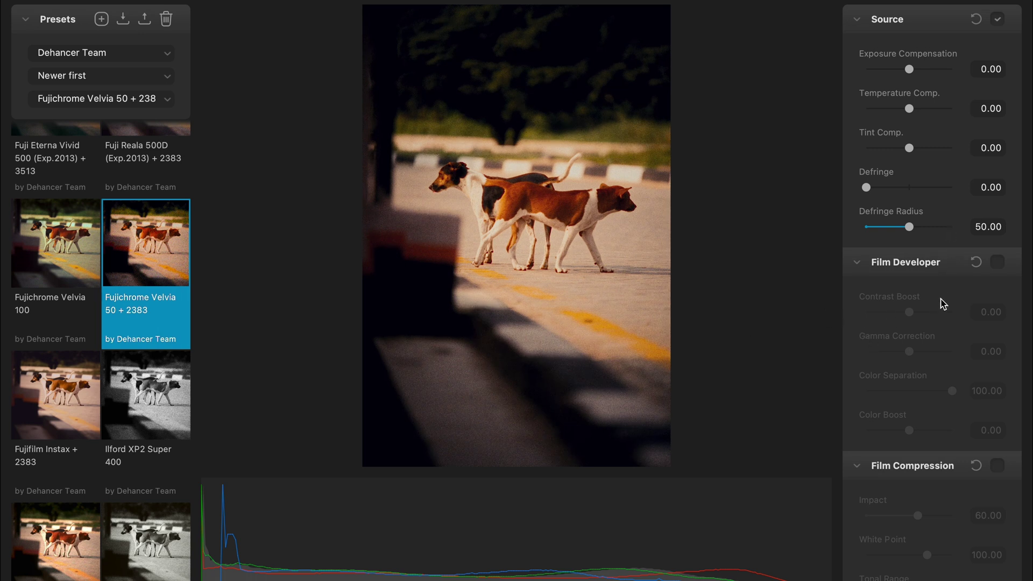
scroll(952, 364, down, 2)
scroll(953, 366, down, 1)
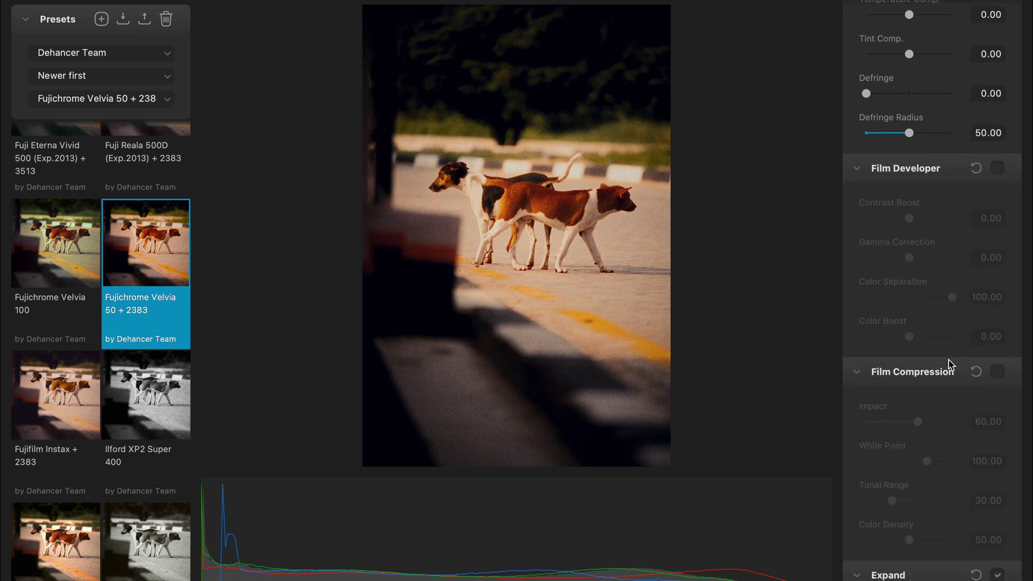
Enable Film Compression with a wider tonal range and shift the Color Head yellow–blue and midtones tone.
click(998, 372)
scroll(925, 508, down, 1)
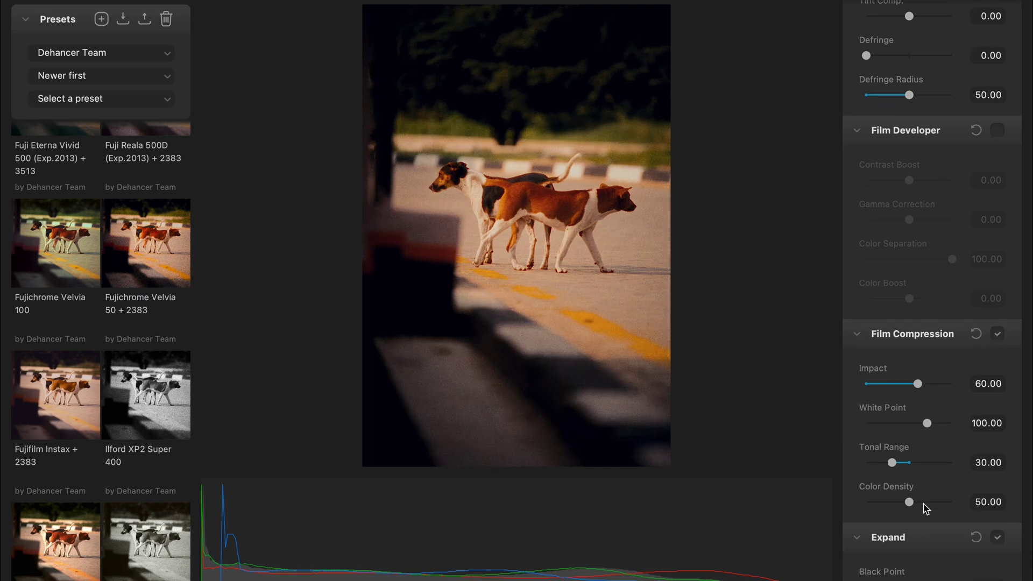
drag(903, 464, 903, 463)
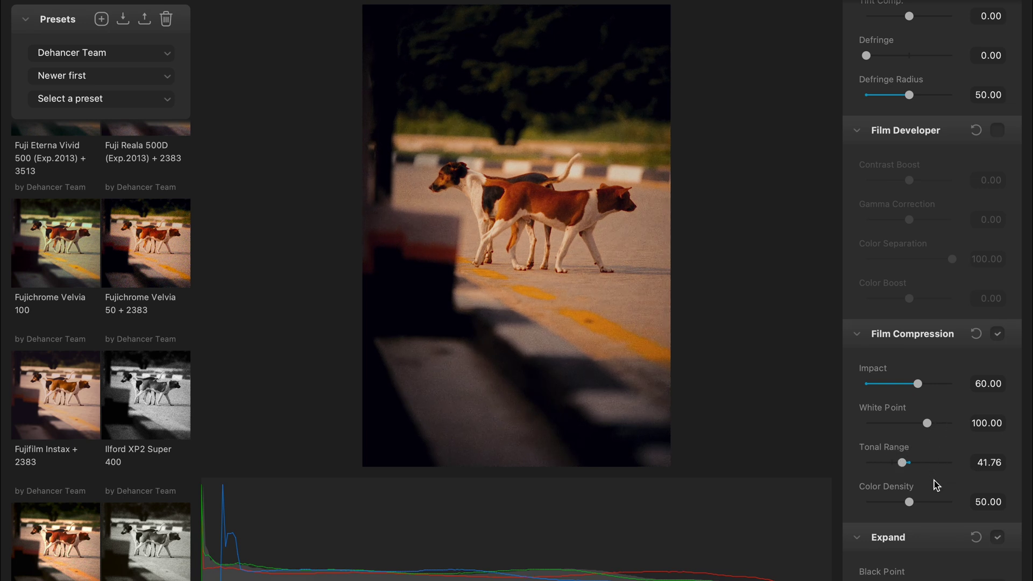
scroll(936, 485, down, 5)
scroll(934, 485, down, 5)
mouse_move(865, 461)
mouse_down()
mouse_move(915, 457)
mouse_move(884, 461)
mouse_up()
scroll(883, 465, down, 2)
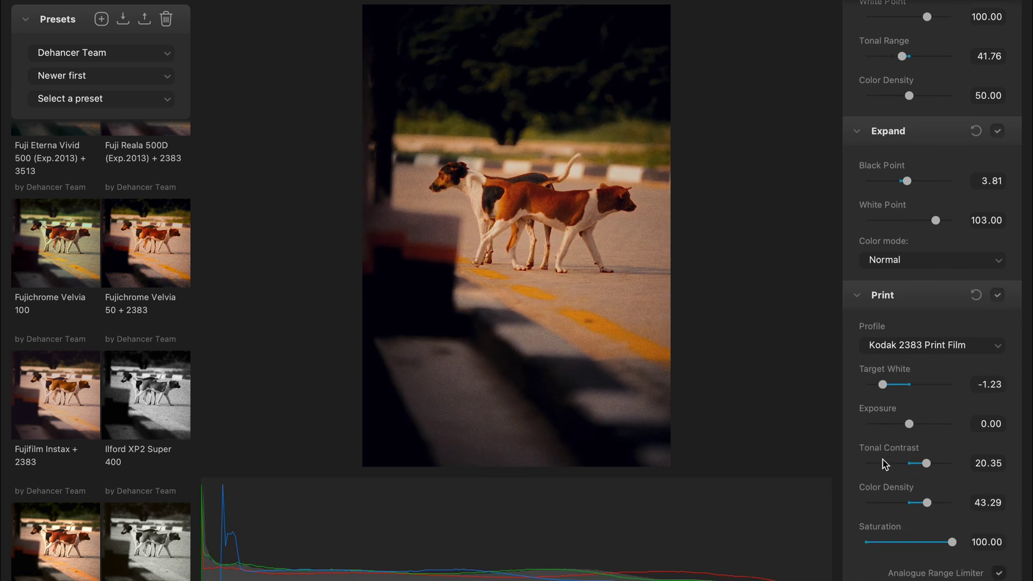
scroll(883, 465, down, 5)
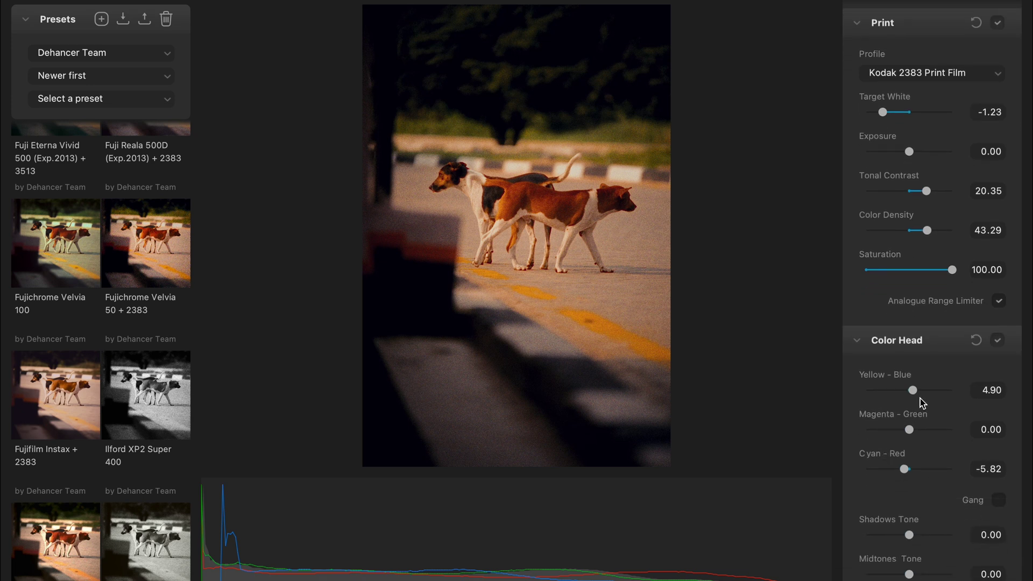
drag(916, 394, 913, 430)
scroll(908, 485, down, 5)
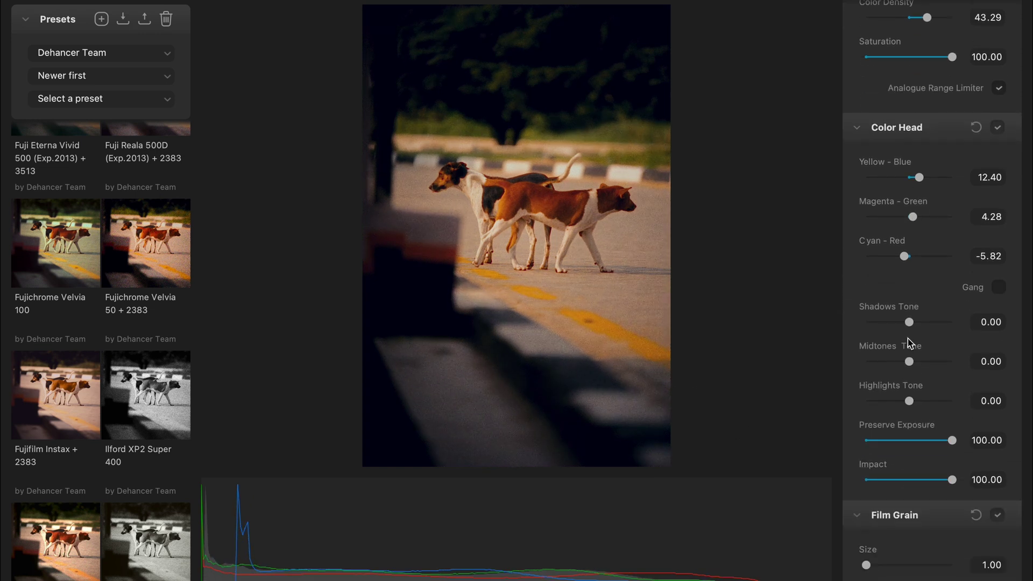
mouse_move(909, 322)
mouse_down()
mouse_move(900, 322)
mouse_move(911, 321)
mouse_up()
drag(910, 362, 910, 366)
scroll(921, 242, up, 10)
scroll(927, 92, up, 3)
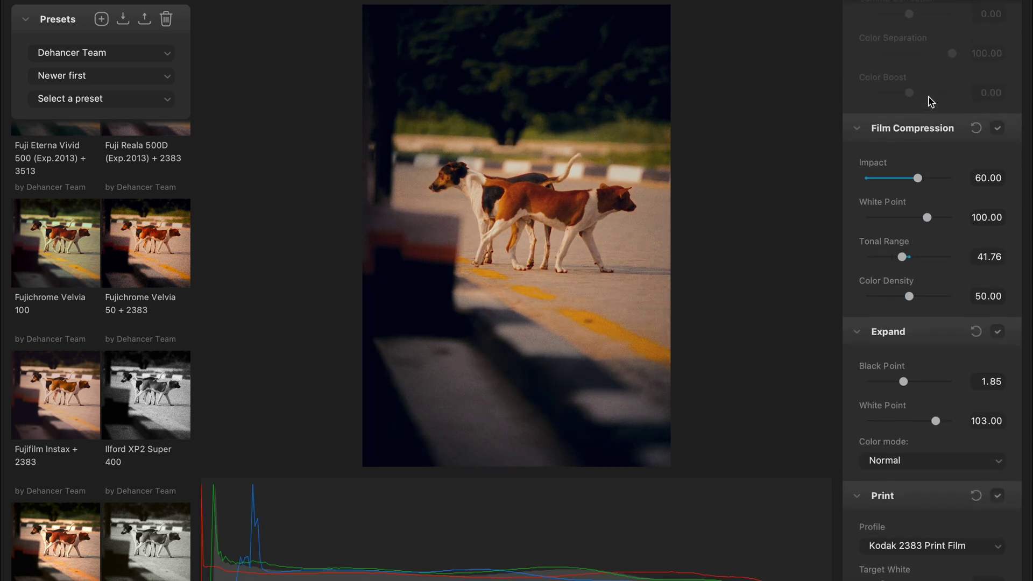
scroll(929, 97, up, 3)
scroll(928, 101, up, 3)
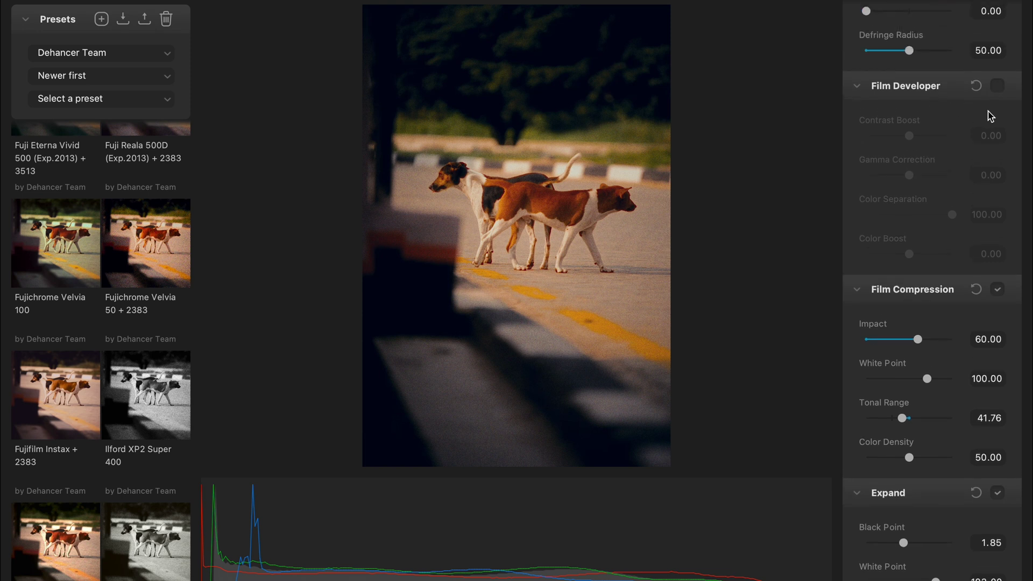
Enable Film Developer with Contrast Boost near -17.94 and lower the source Temperature Comp. slightly.
click(999, 86)
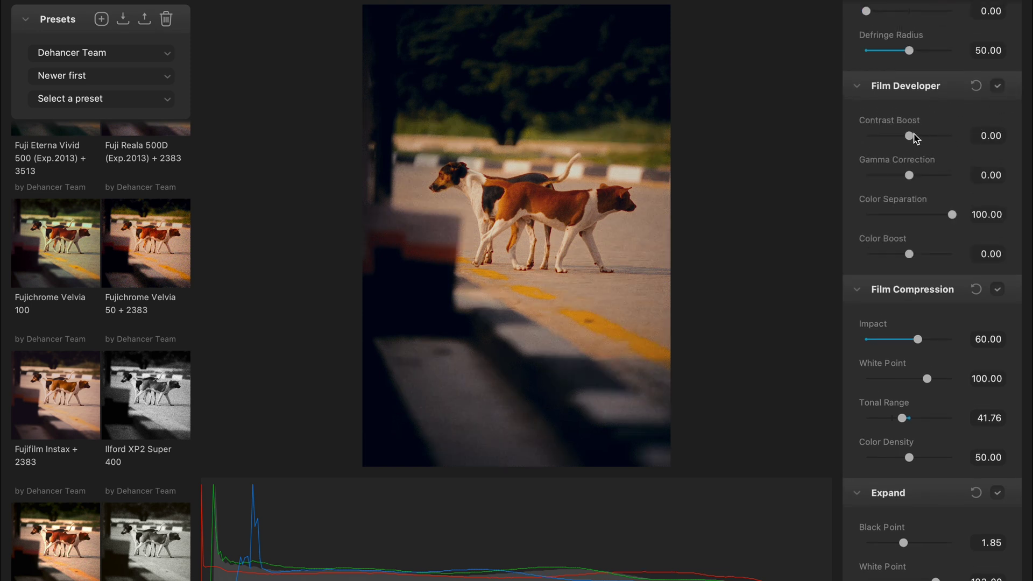
drag(914, 136, 893, 138)
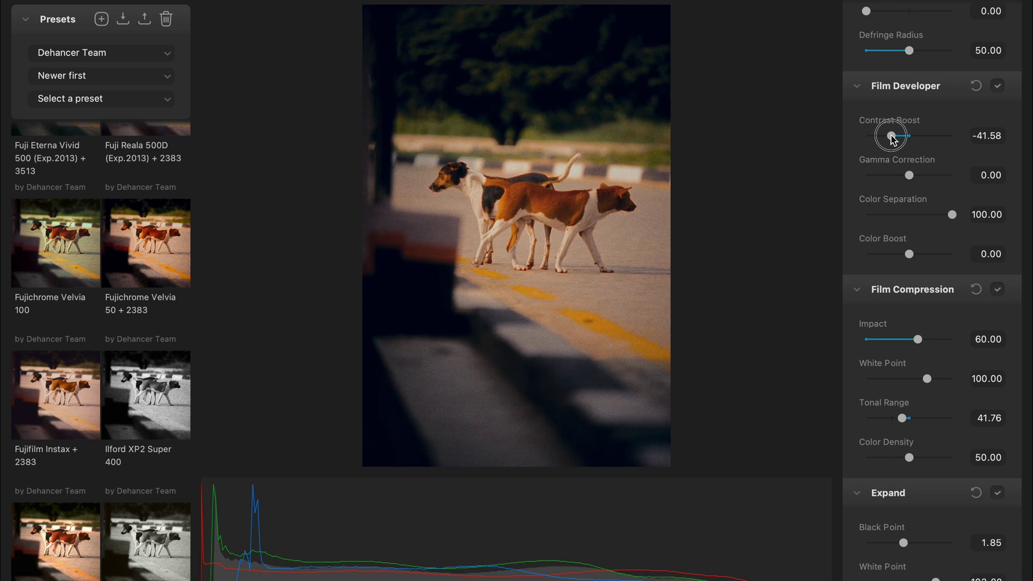
drag(892, 139, 901, 138)
scroll(915, 139, up, 2)
scroll(916, 138, up, 2)
scroll(912, 141, up, 2)
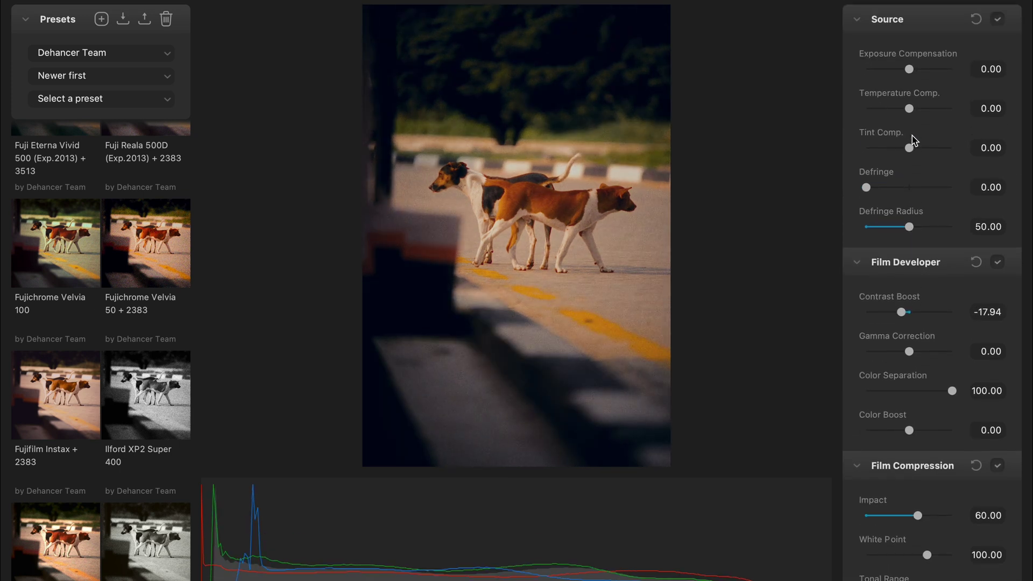
drag(911, 108, 913, 110)
scroll(911, 250, down, 3)
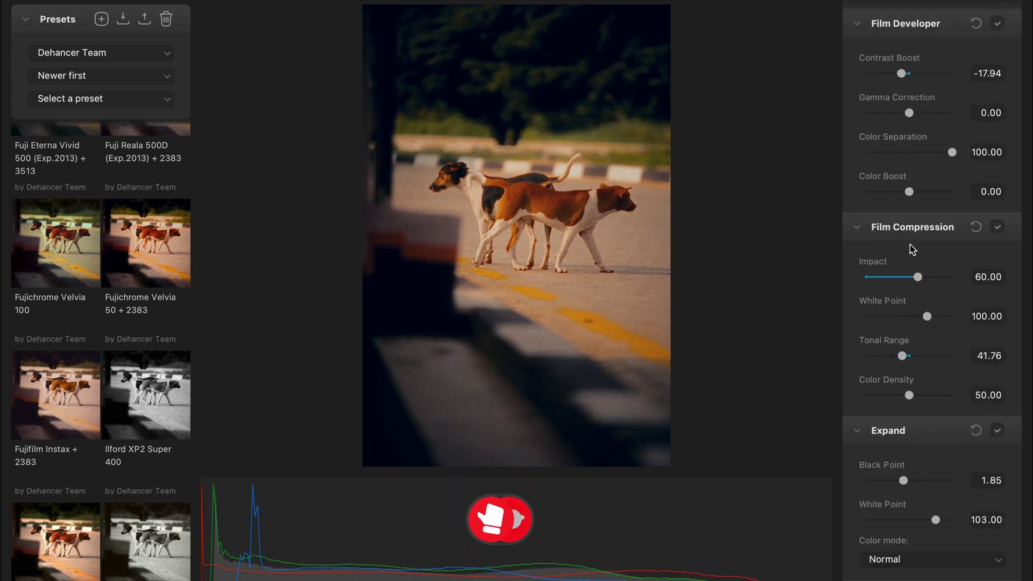
scroll(911, 250, down, 6)
scroll(913, 249, down, 2)
scroll(912, 325, down, 2)
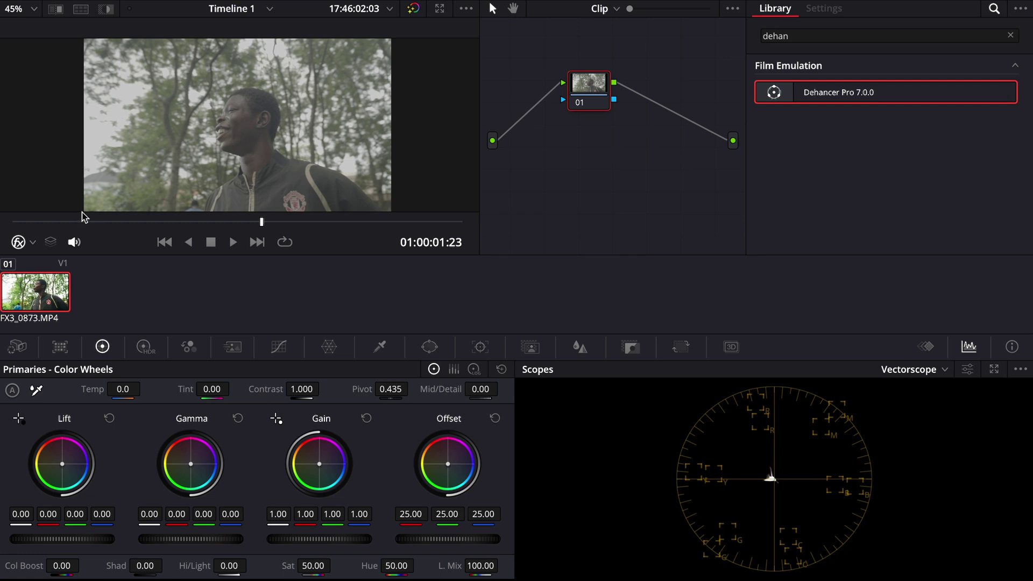
mouse_move(81, 216)
mouse_down()
mouse_move(222, 233)
mouse_move(464, 224)
mouse_up()
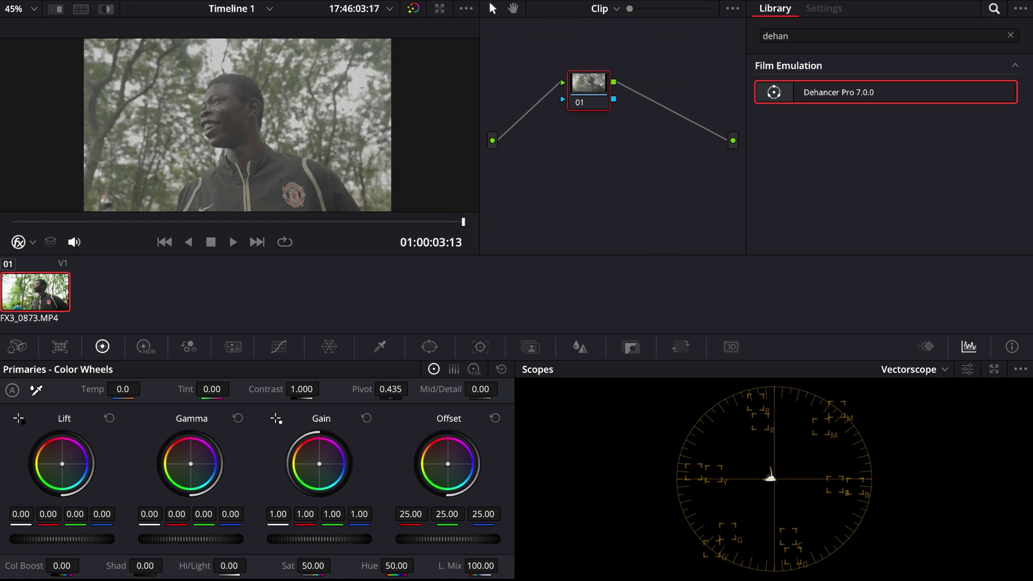
mouse_move(513, 7)
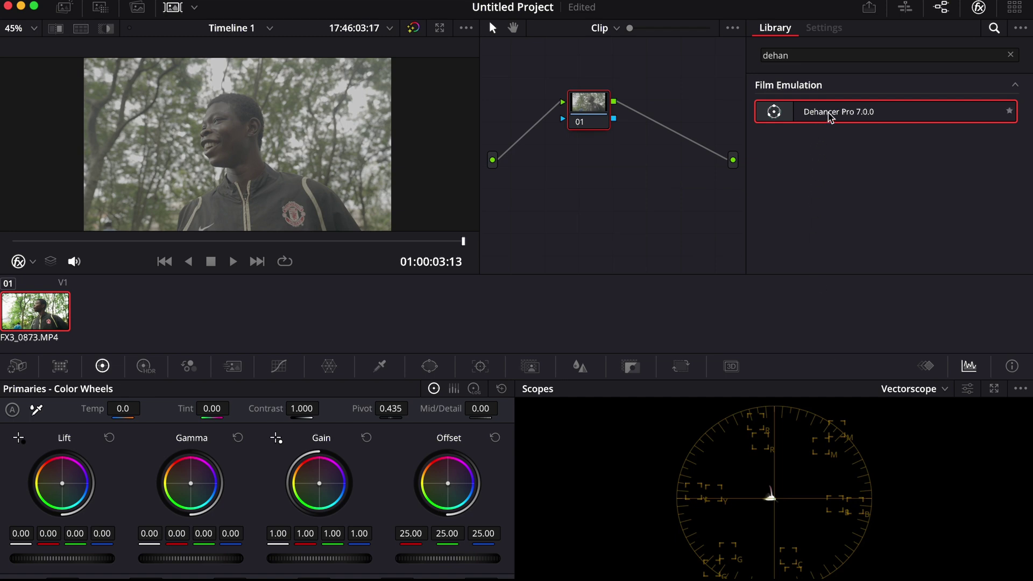
drag(824, 117, 803, 119)
Search the Effects Library for 'dehance' and drag Dehancer Pro 7.0.0 onto node 01.
click(1010, 56)
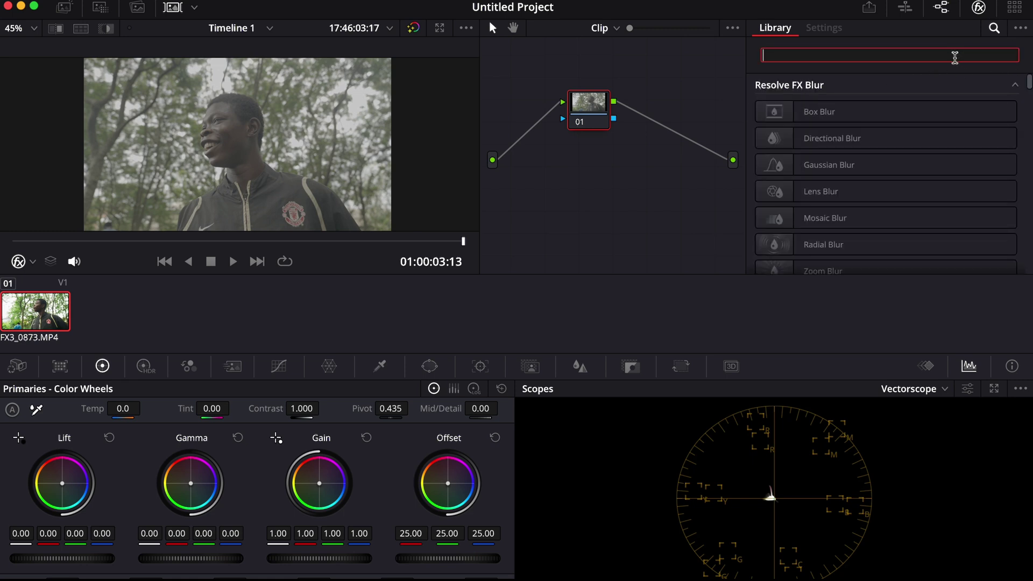
click(979, 6)
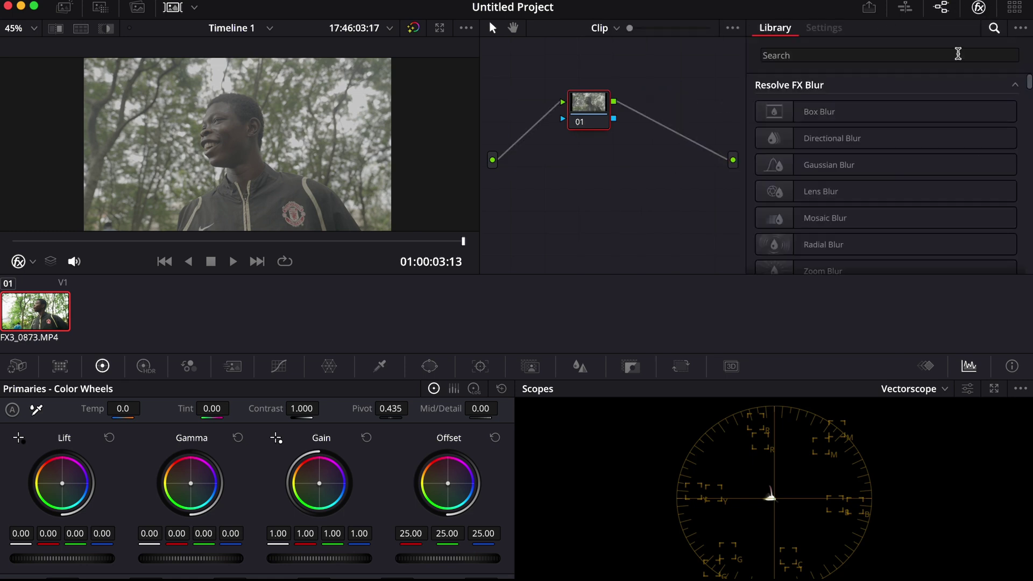
click(957, 55)
text(deh)
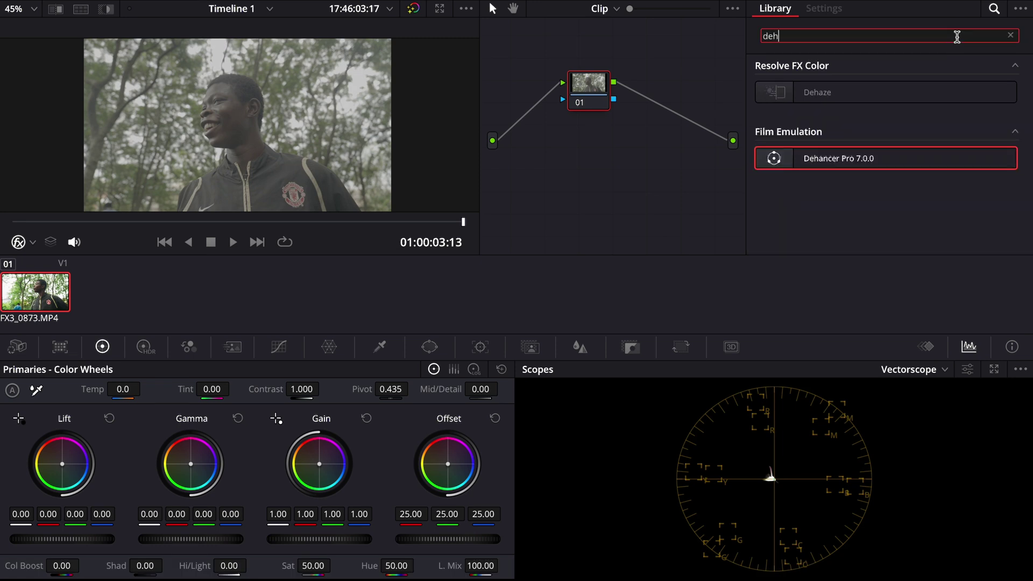
text(ance)
drag(929, 96, 616, 71)
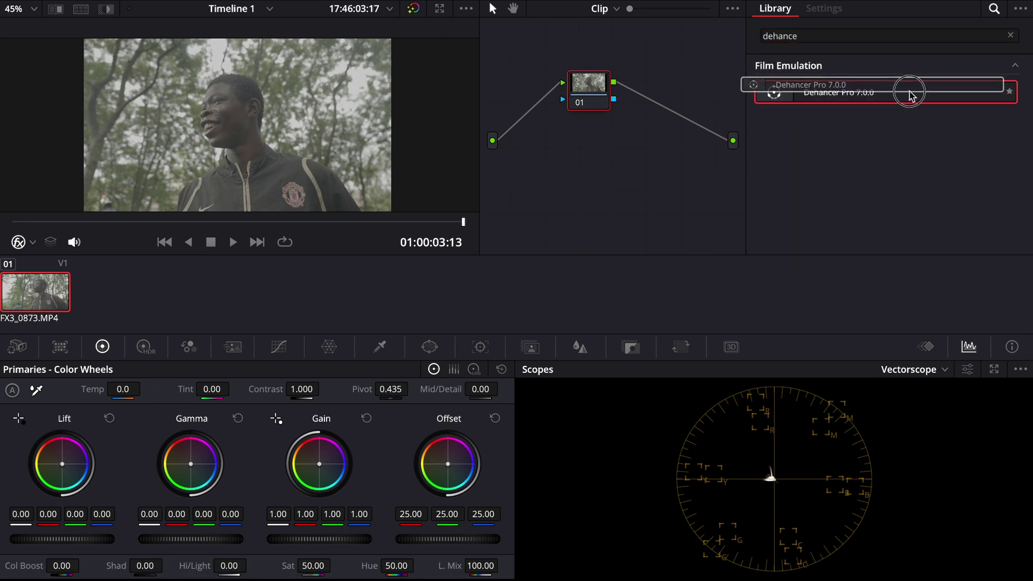
drag(615, 71, 607, 87)
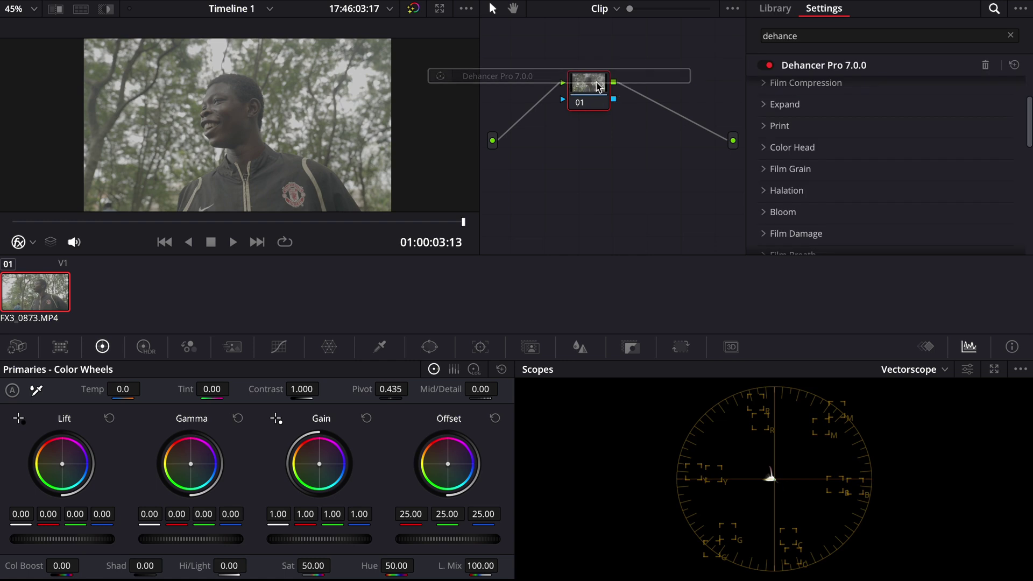
click(768, 89)
scroll(870, 97, down, 1)
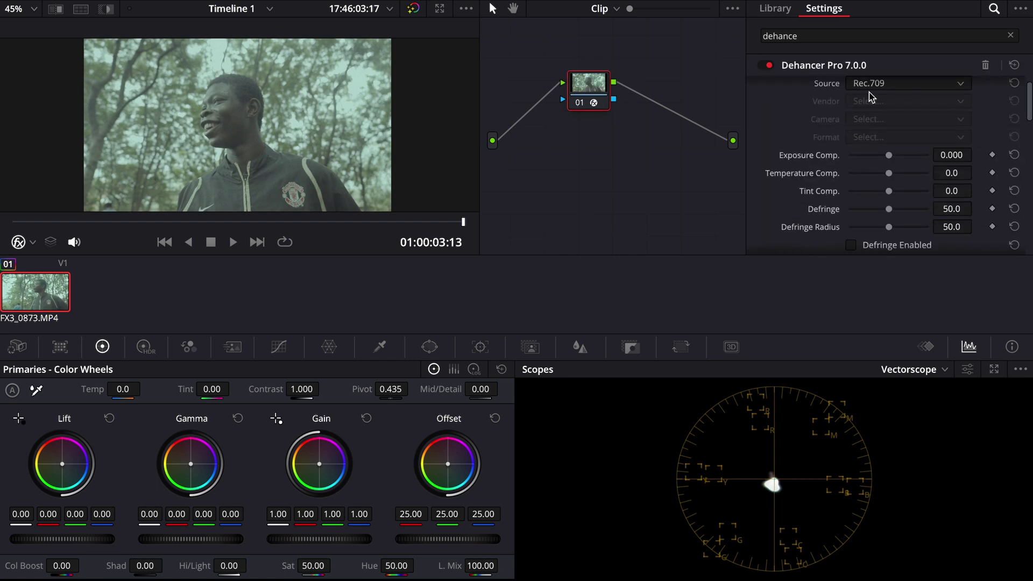
scroll(890, 87, up, 1)
Set Dehancer's input source to a specific camera: Sony Cinema Line FX3.
click(890, 100)
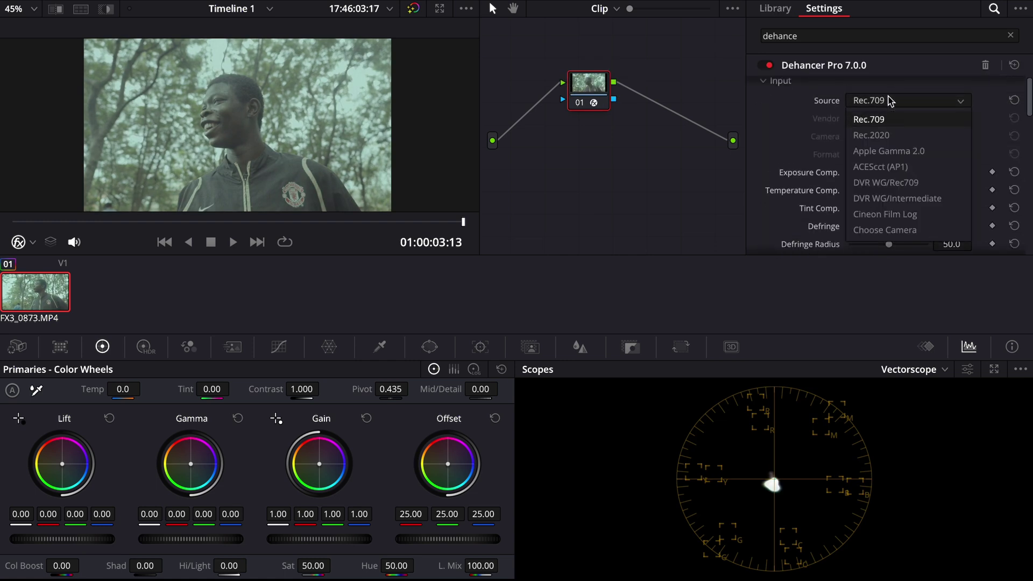
click(896, 230)
click(907, 122)
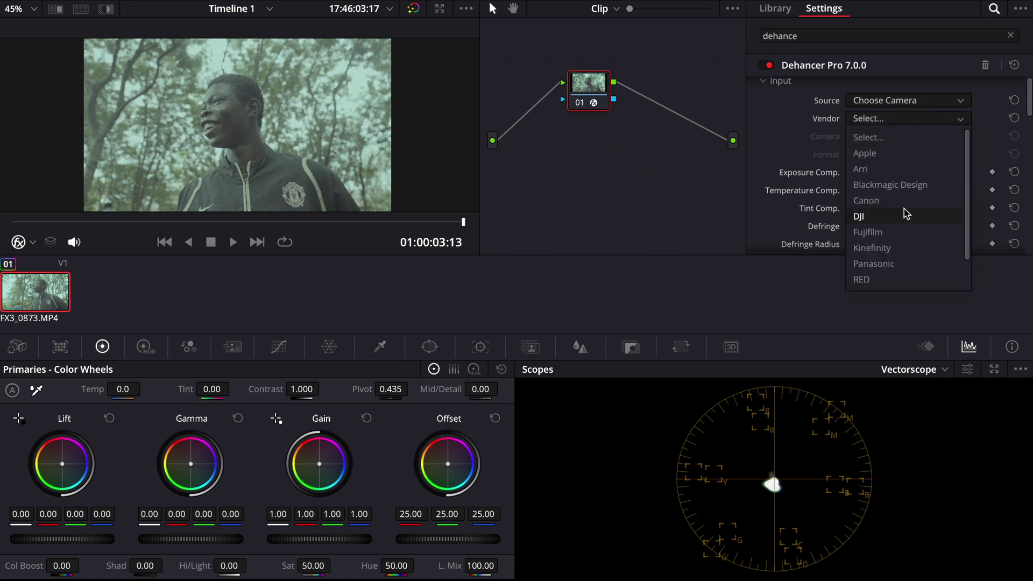
scroll(904, 212, down, 1)
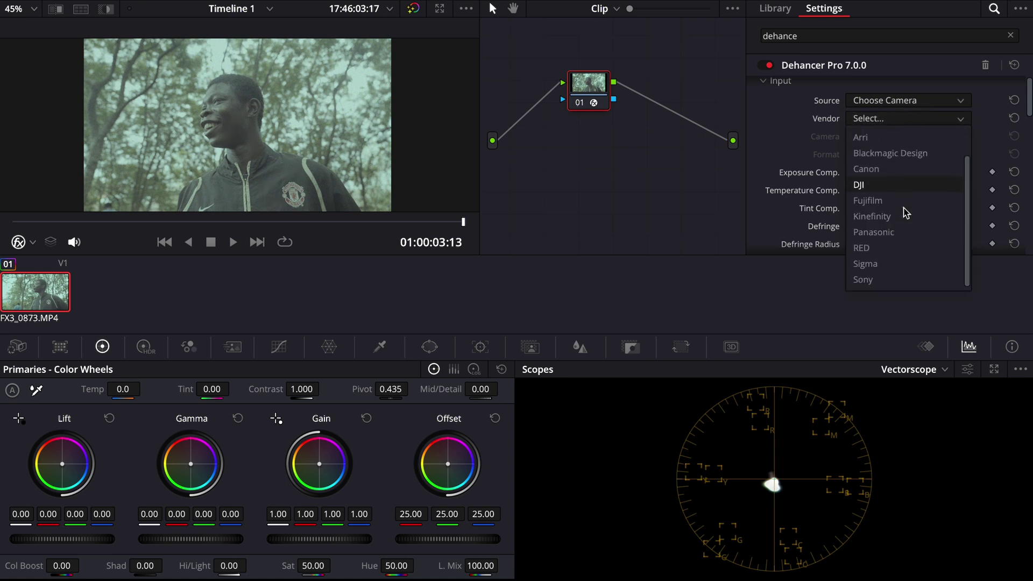
click(887, 279)
click(896, 137)
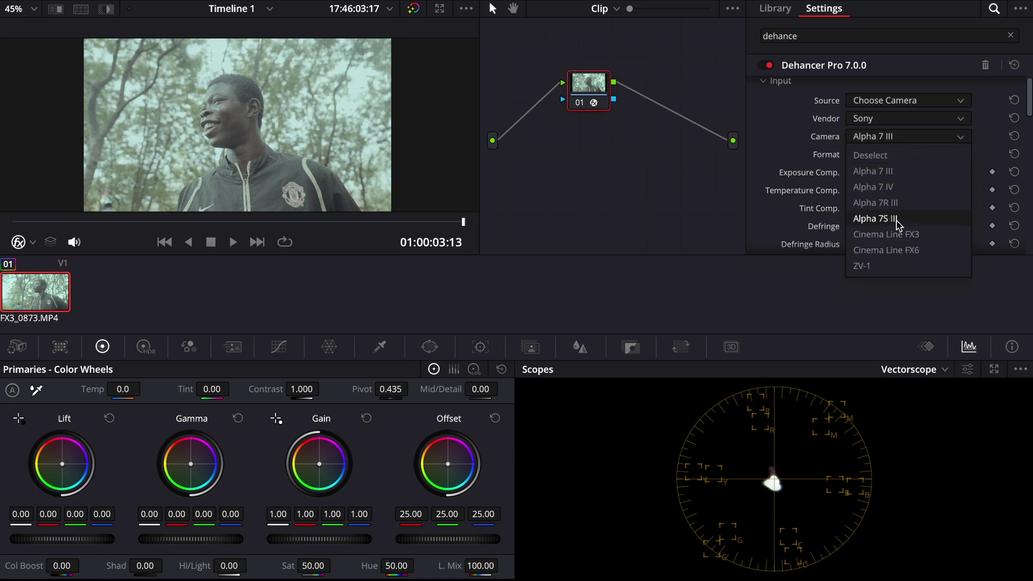
click(898, 234)
Choose the S-Log3 S-Gamut3.Cine ISO 640 recording format after trying the ISO 12800 one.
click(897, 158)
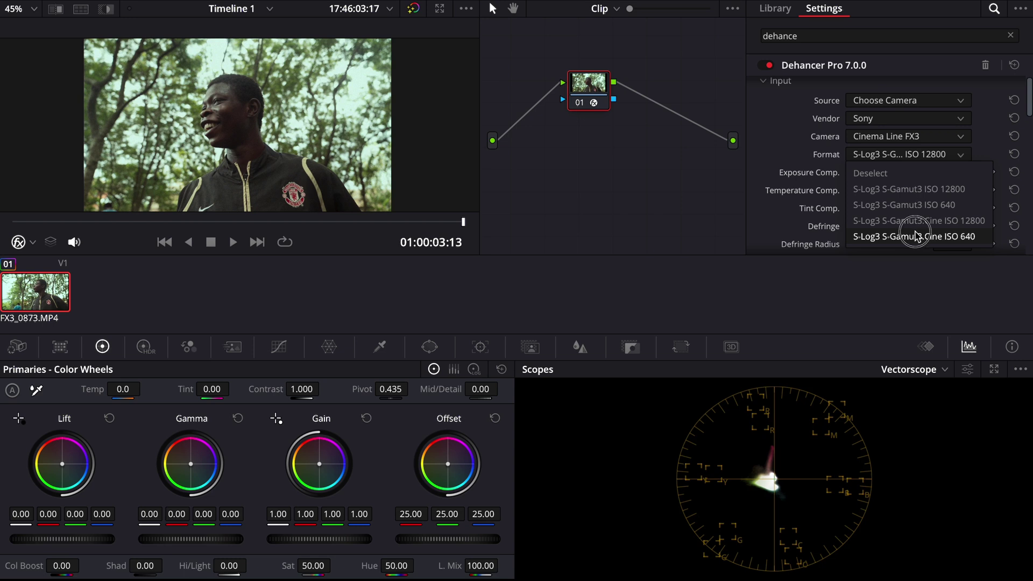
click(916, 236)
click(916, 155)
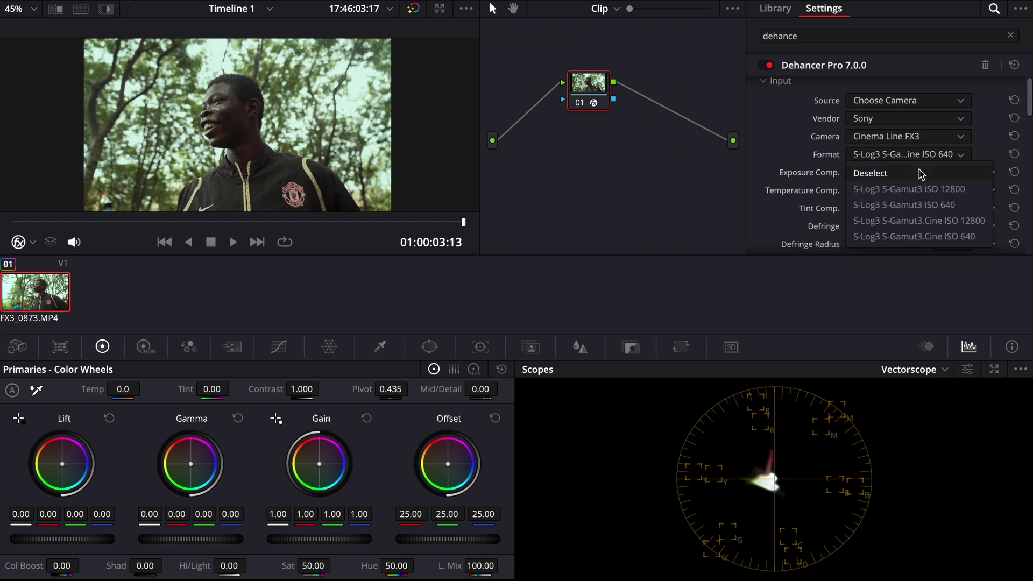
click(923, 221)
click(928, 162)
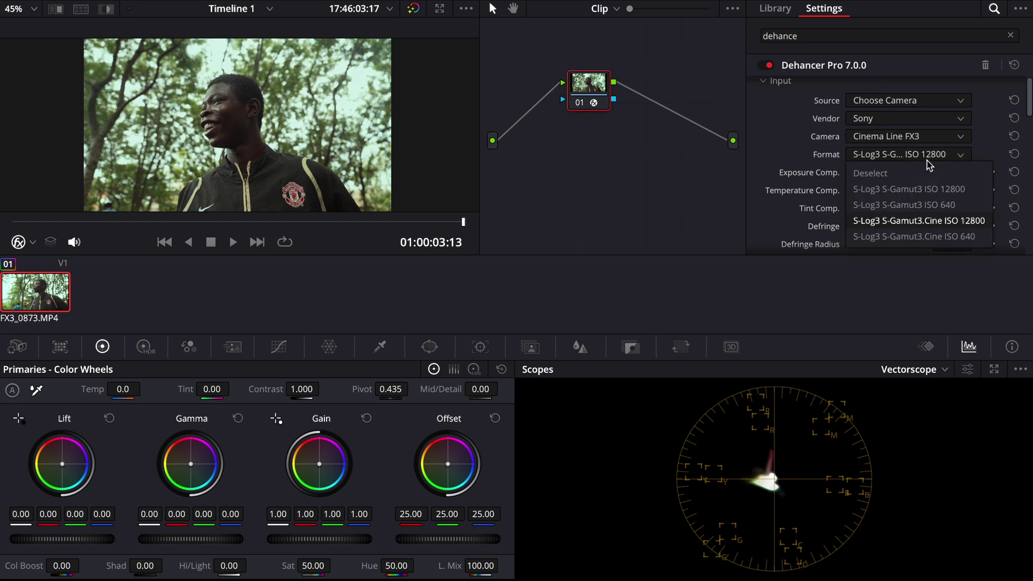
click(923, 236)
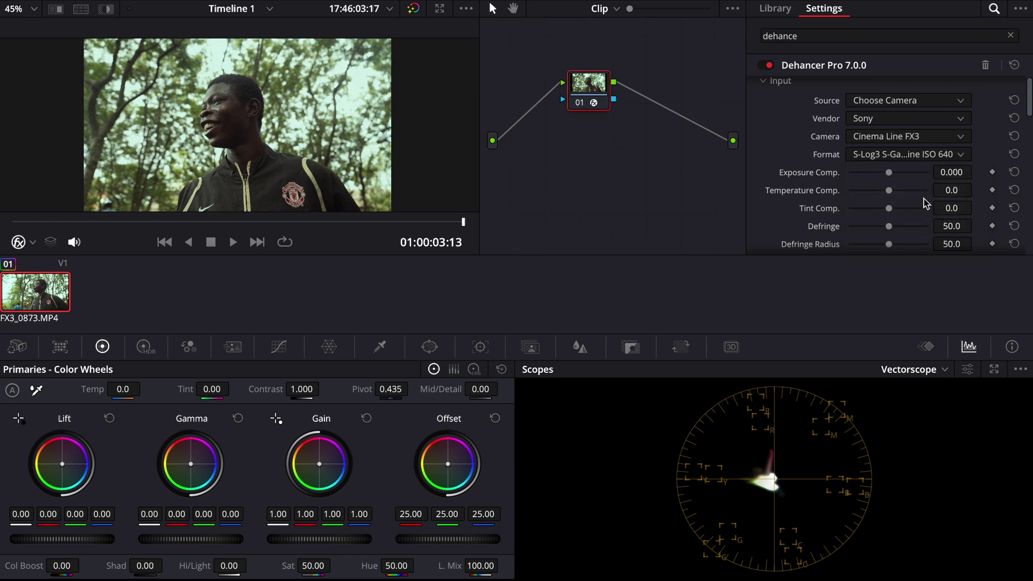
scroll(928, 202, down, 2)
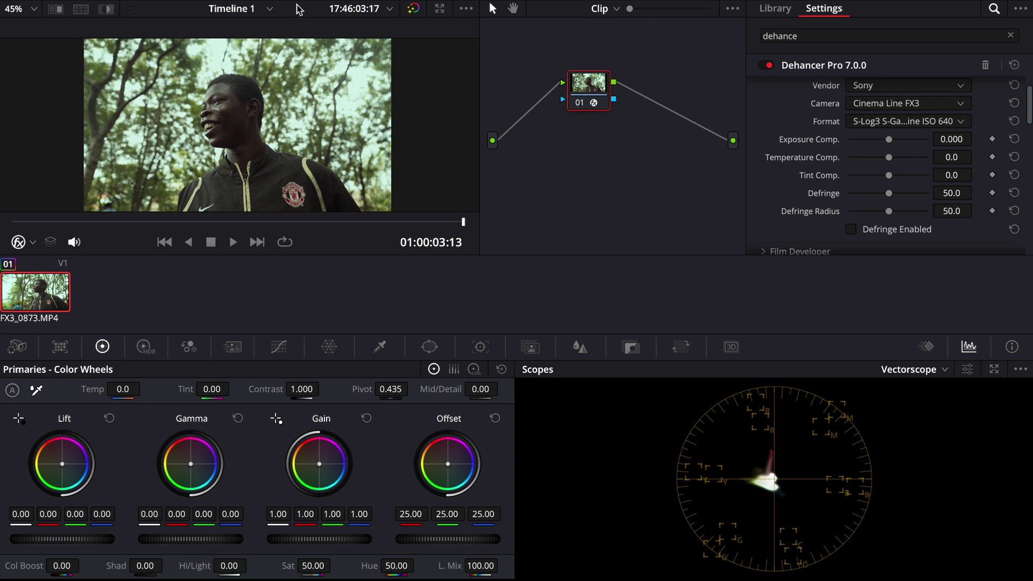
Toggle node 01 off and on to compare the Dehancer grade with the flat clip.
click(575, 107)
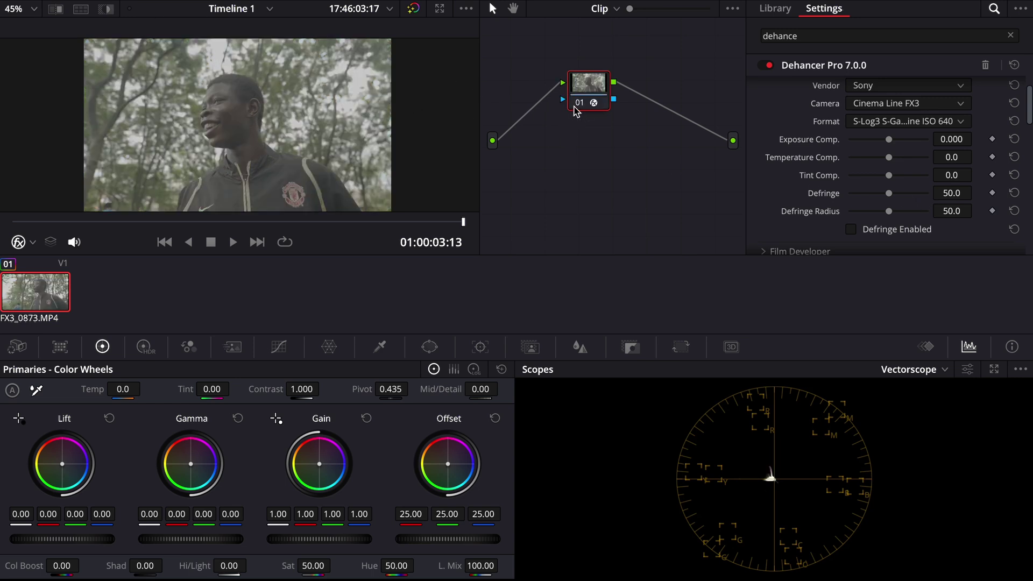
click(575, 108)
click(575, 107)
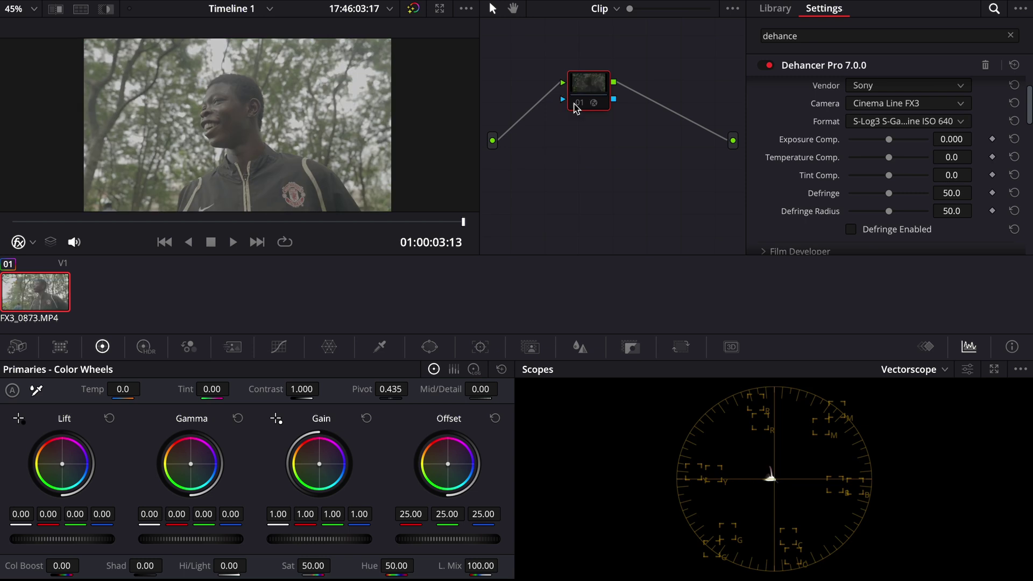
click(578, 106)
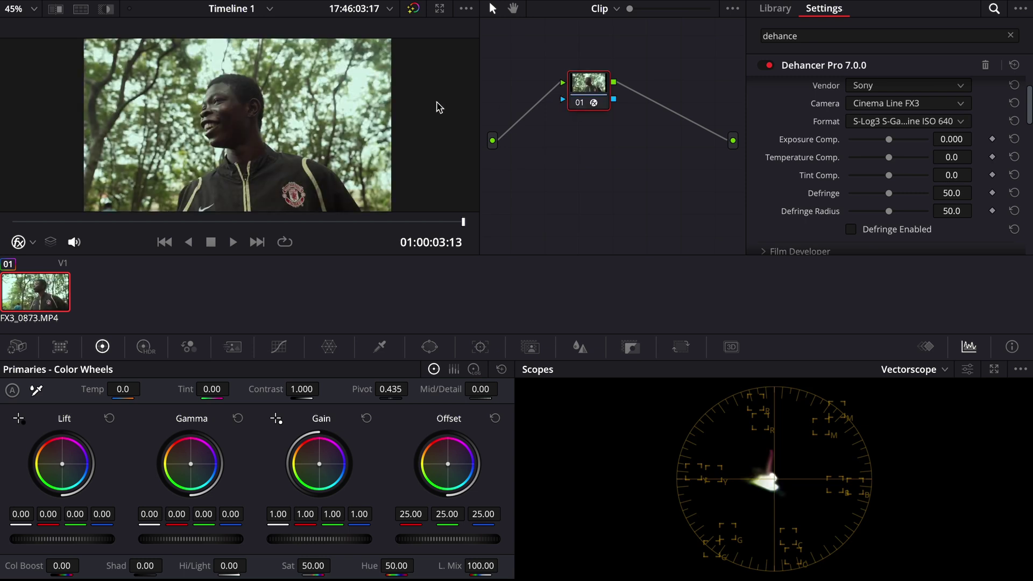
scroll(848, 186, down, 2)
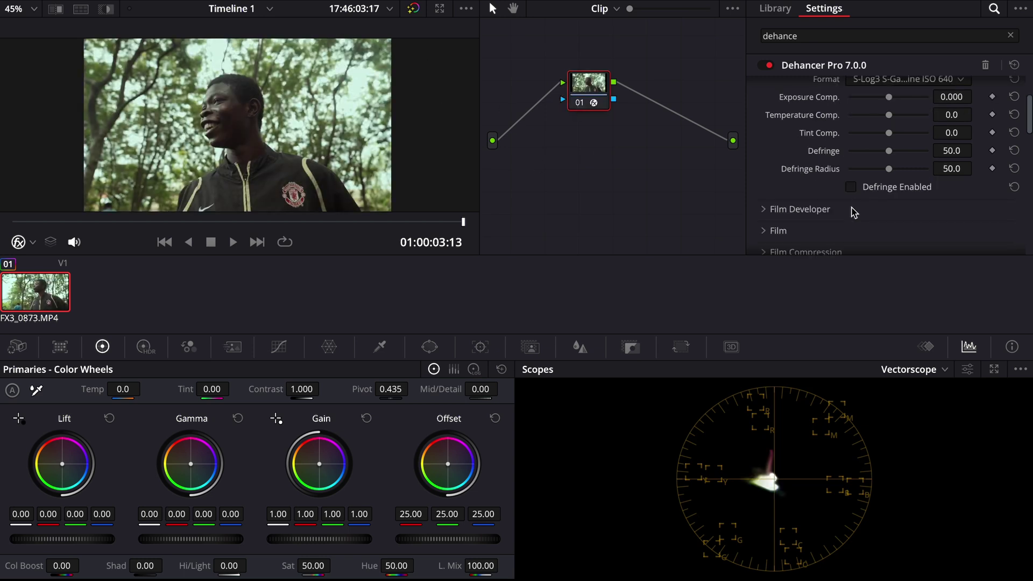
scroll(854, 212, down, 1)
scroll(877, 189, down, 5)
scroll(877, 201, down, 5)
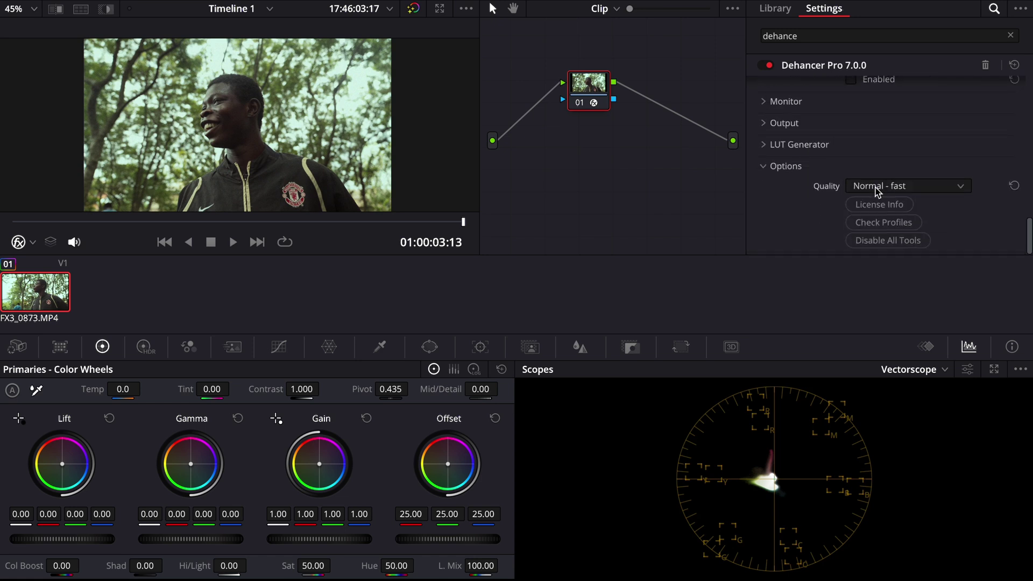
Disable all Dehancer tools, compare again, then delete Dehancer Pro from node 01.
click(887, 241)
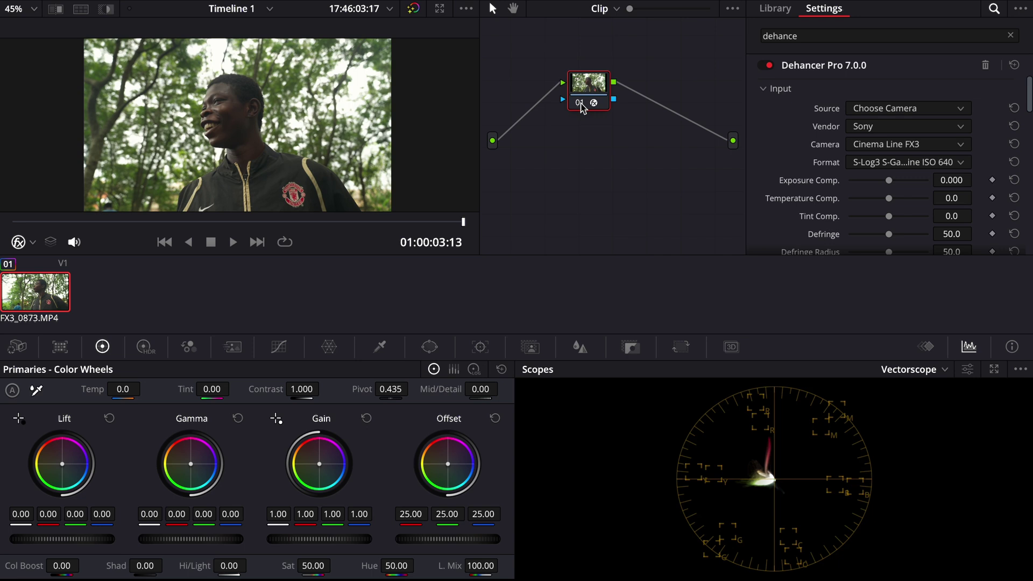
click(581, 105)
click(582, 105)
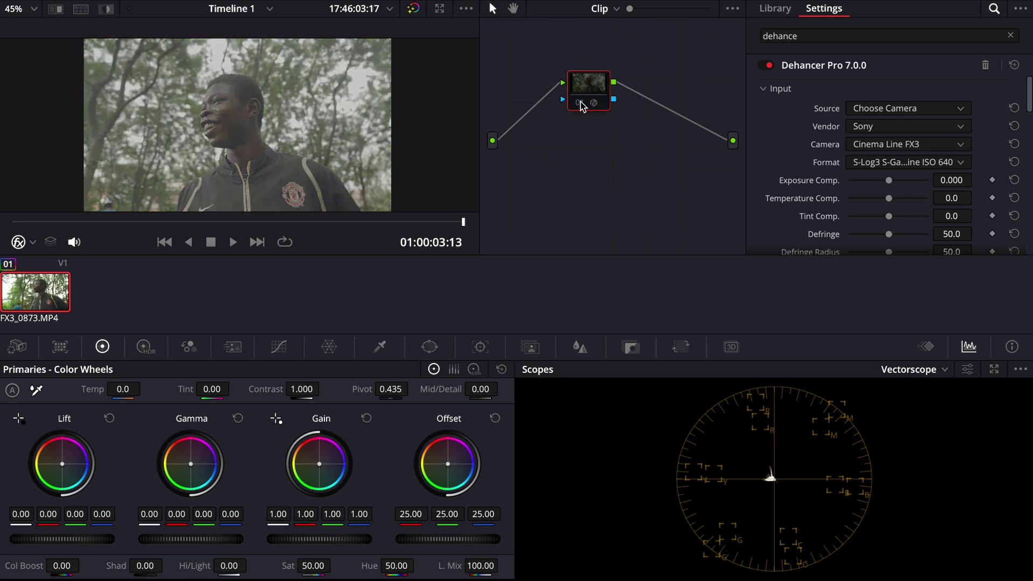
click(581, 105)
click(581, 105)
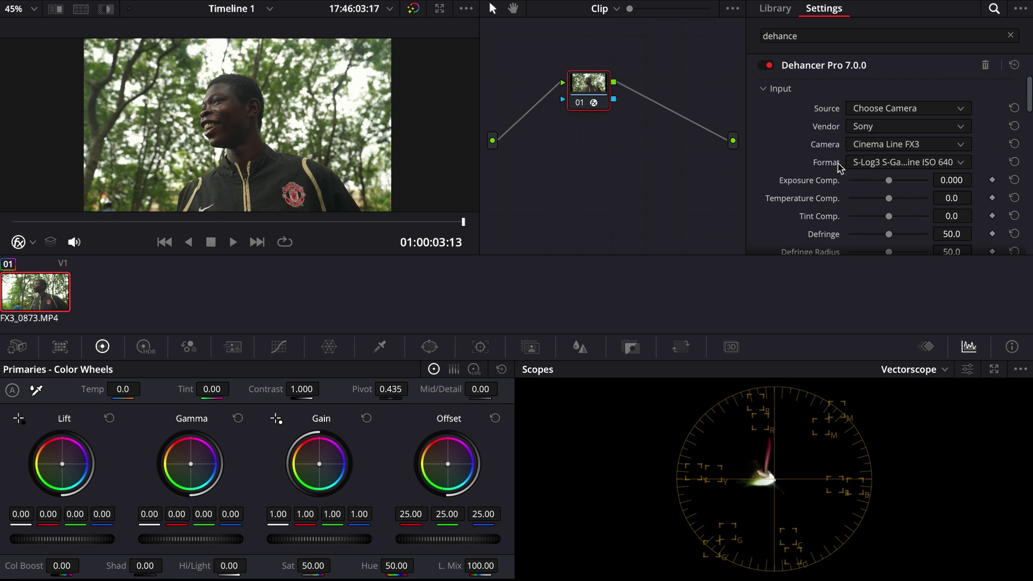
scroll(858, 210, down, 1)
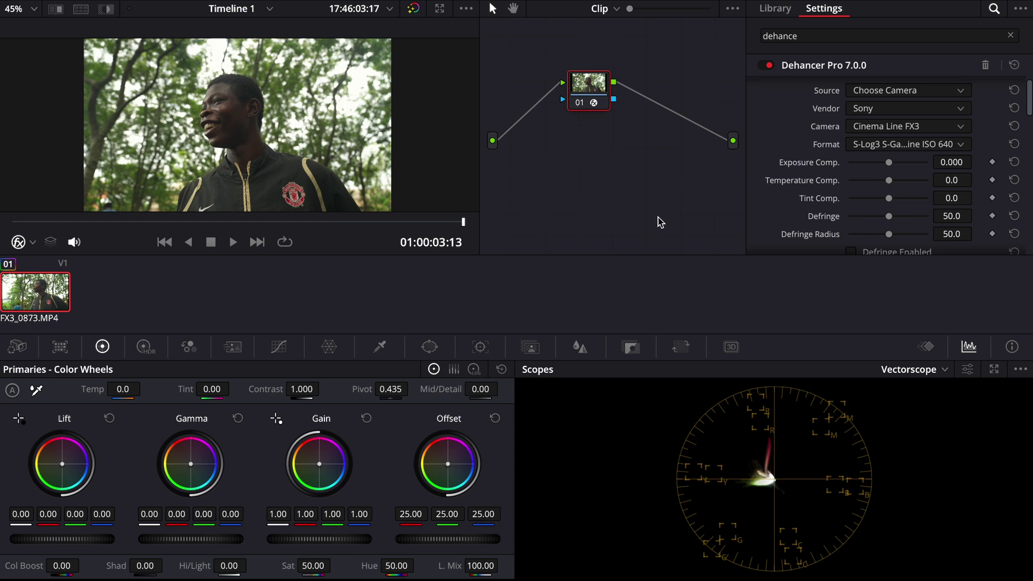
click(986, 64)
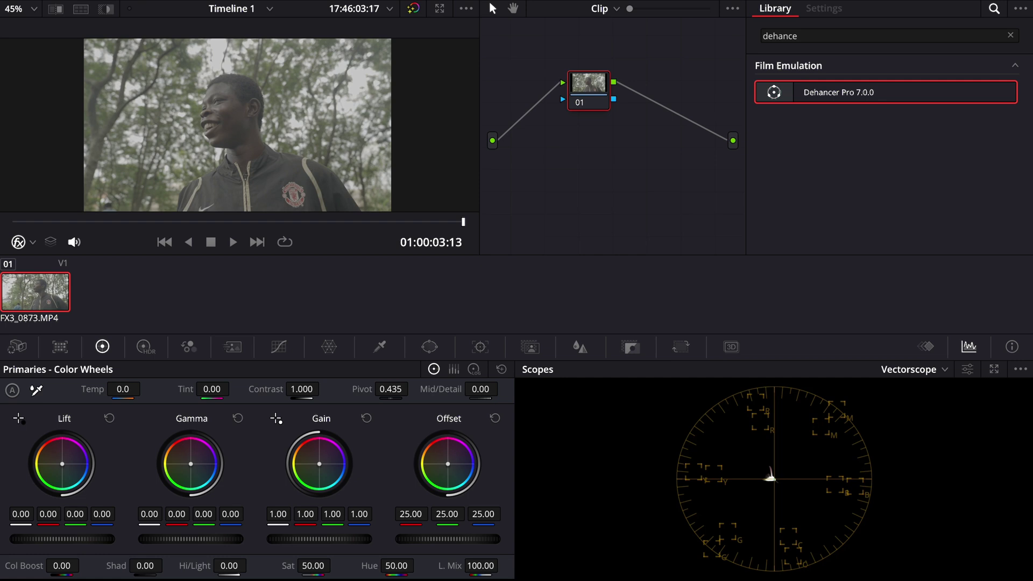
Set colour science to ACEScct with Sony SLog3 SGamut3Cine input transform and Rec.709 output, then save.
key(shift+9)
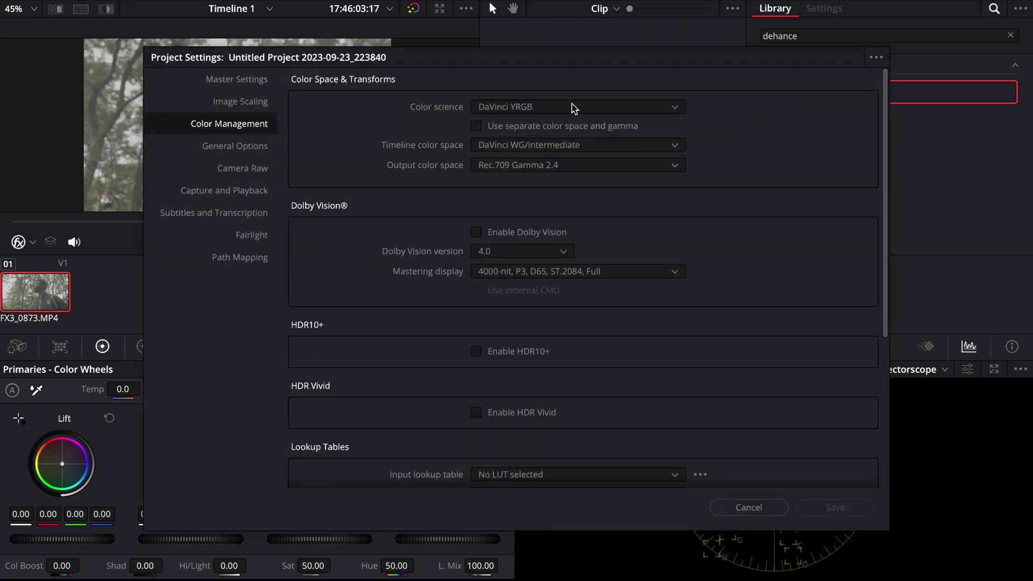
click(573, 107)
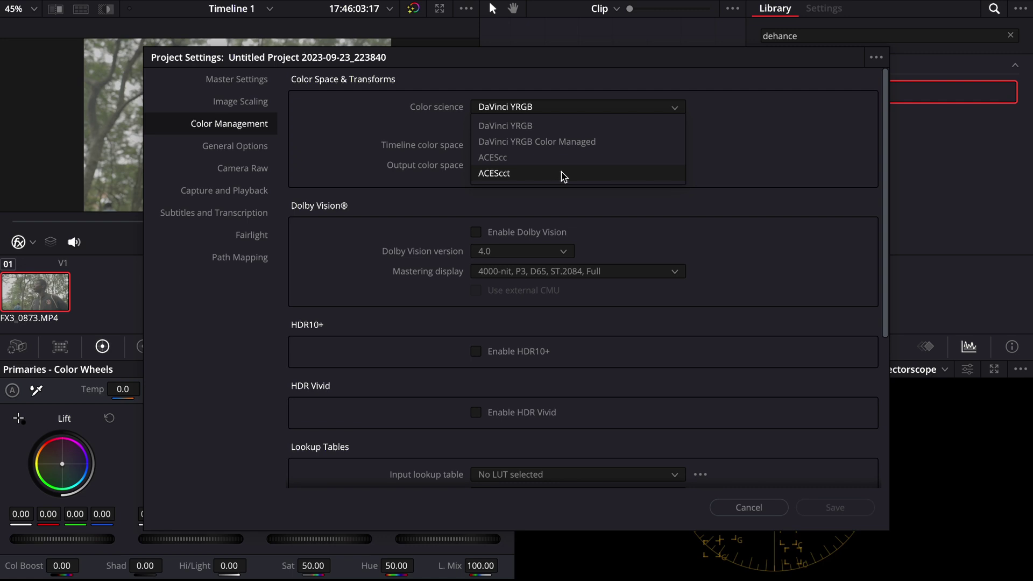
click(563, 176)
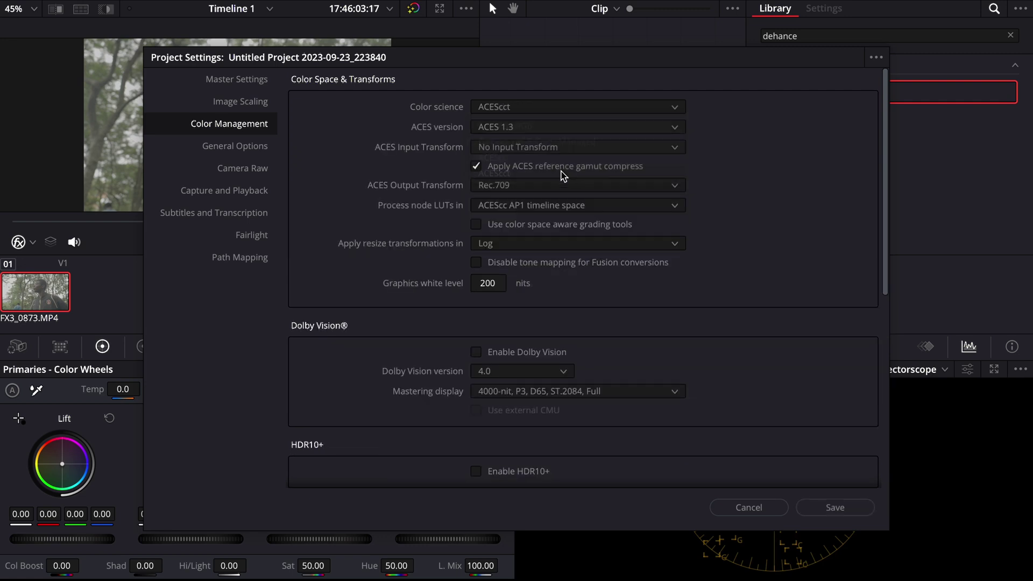
click(490, 130)
click(522, 149)
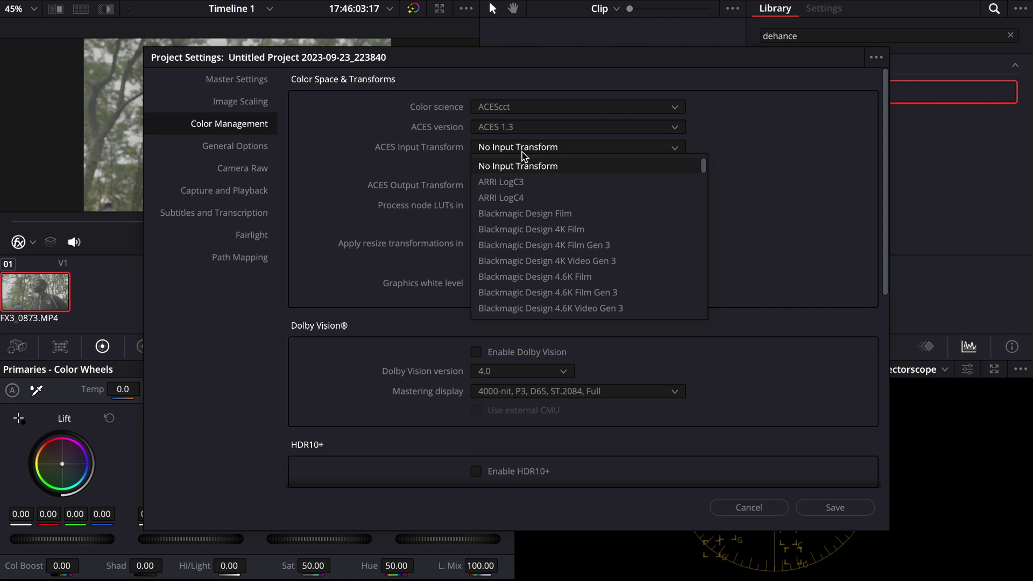
scroll(532, 231, down, 8)
scroll(533, 232, down, 8)
scroll(532, 232, down, 8)
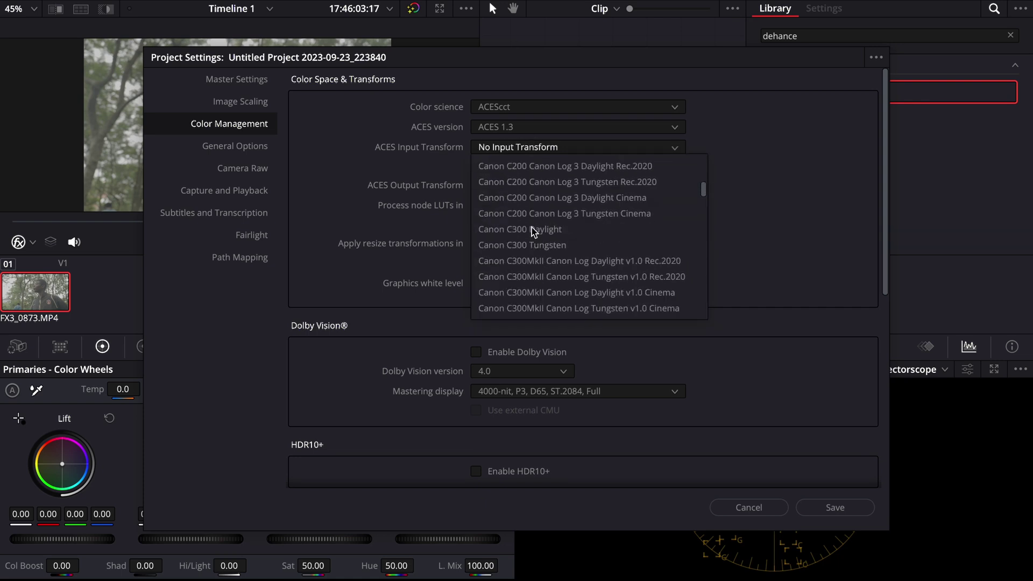
scroll(532, 232, down, 10)
scroll(532, 232, down, 5)
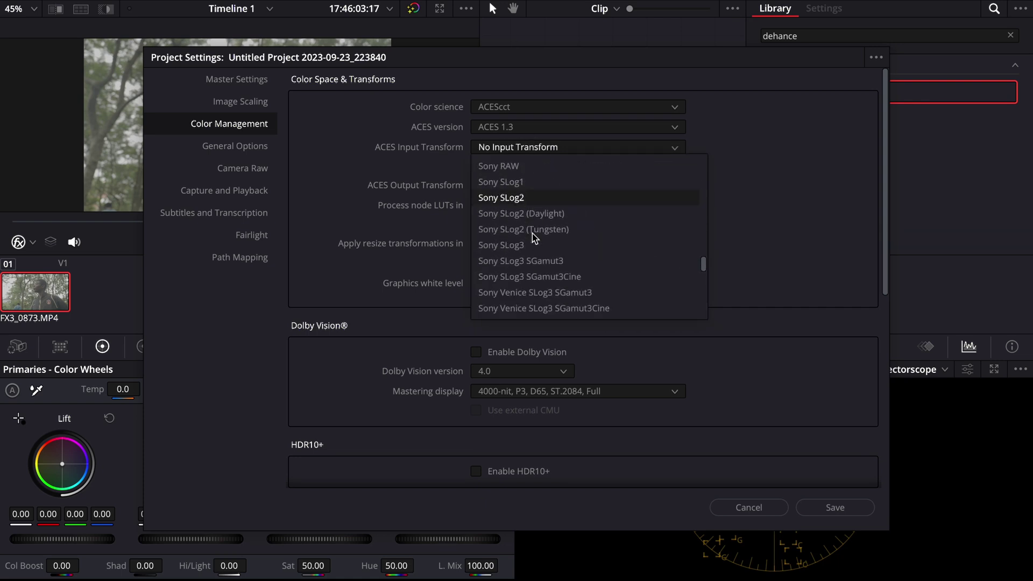
scroll(532, 237, down, 1)
scroll(533, 238, down, 1)
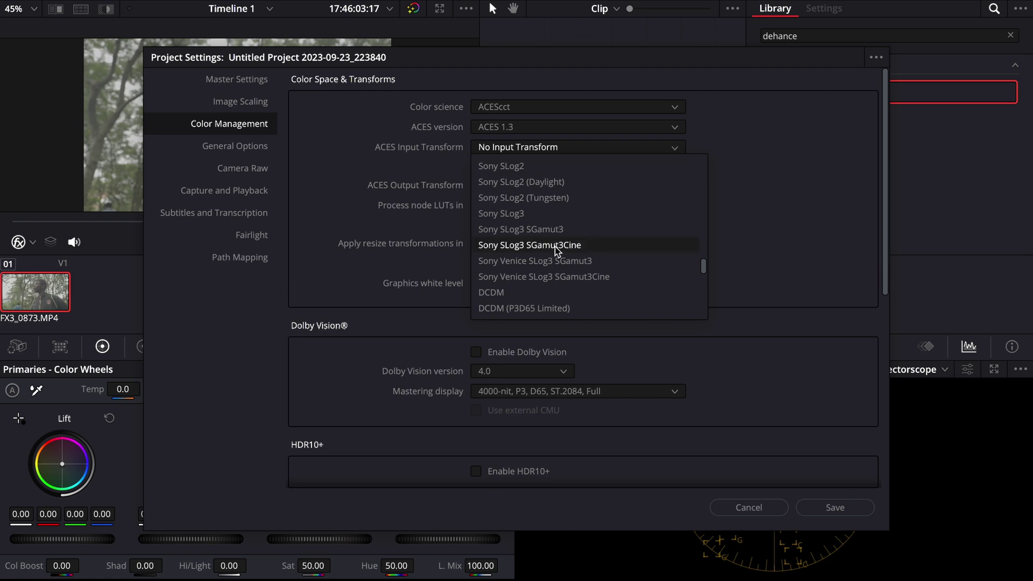
click(555, 246)
click(536, 189)
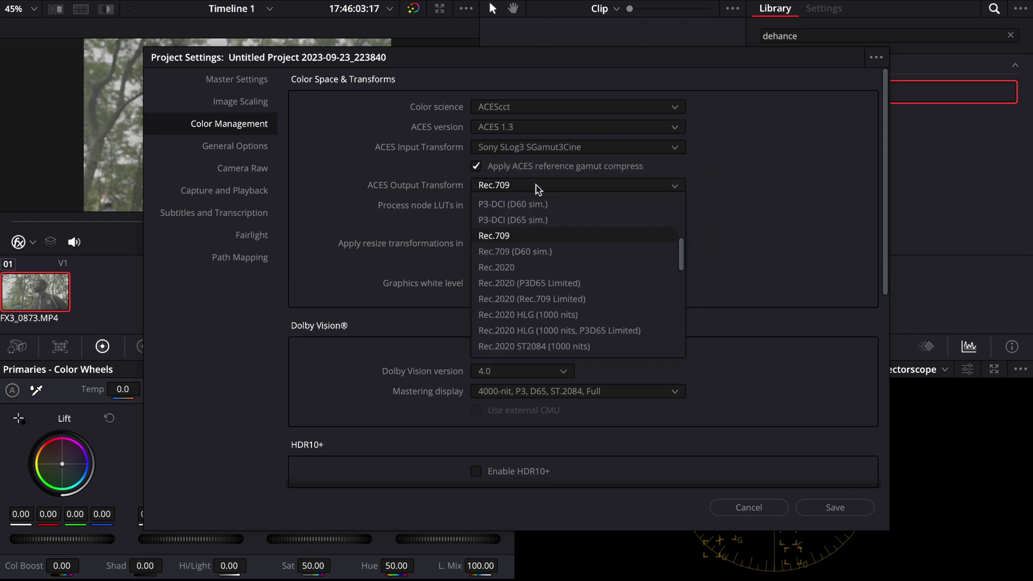
click(537, 190)
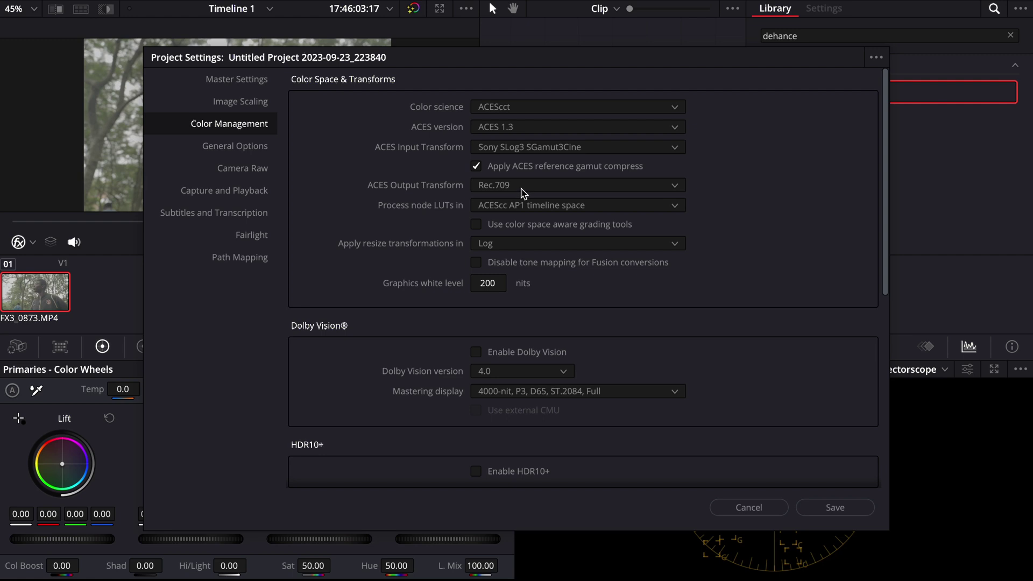
click(835, 507)
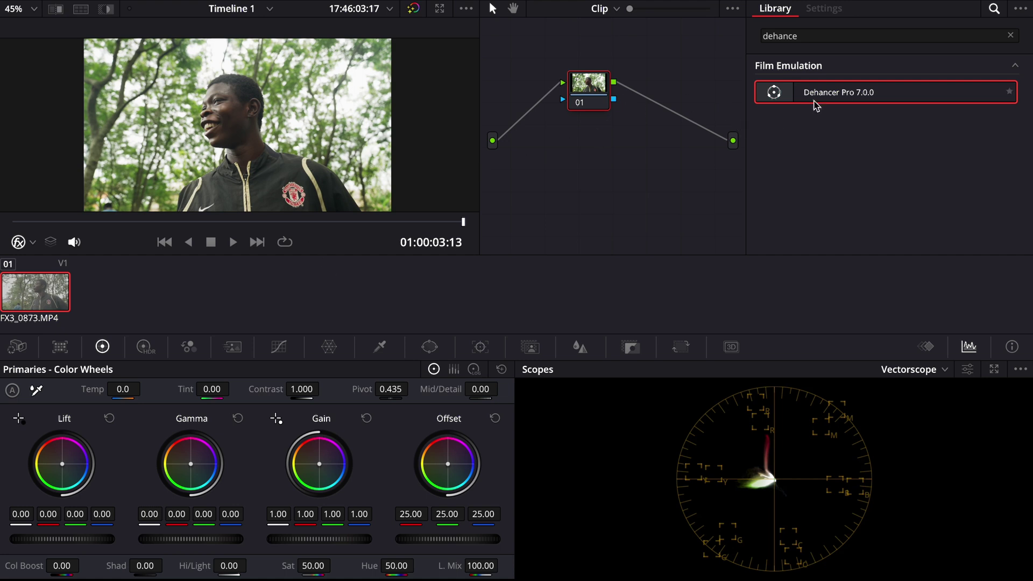
Reapply Dehancer Pro to node 01 with ACEScct (AP1) input and place the node beside the output.
drag(830, 98, 601, 96)
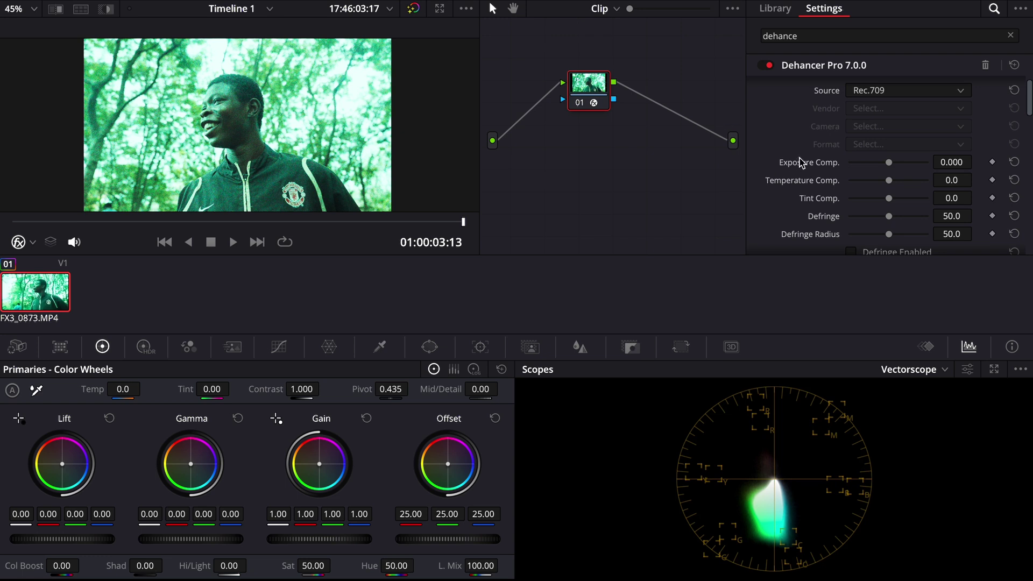
click(865, 97)
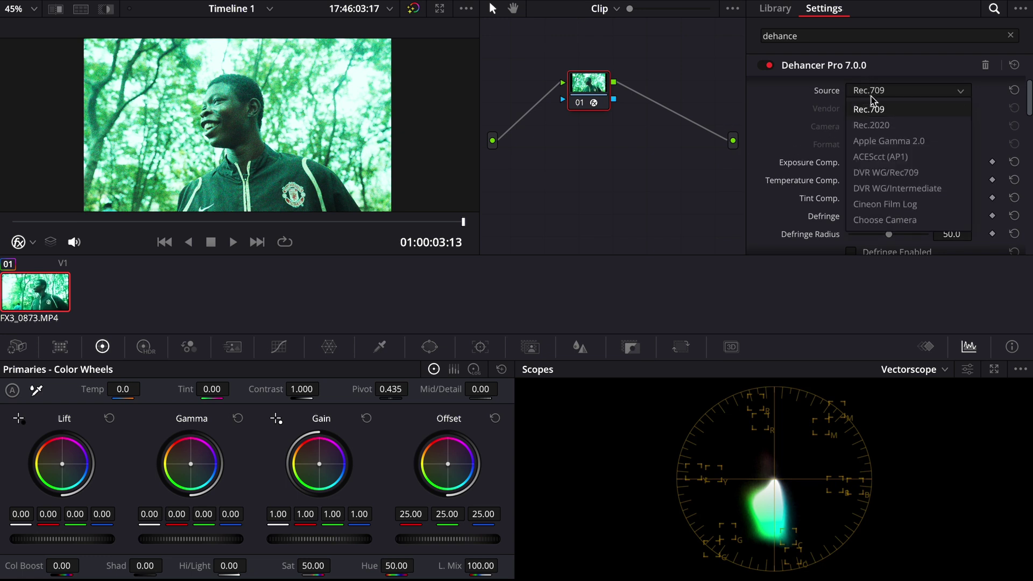
click(880, 157)
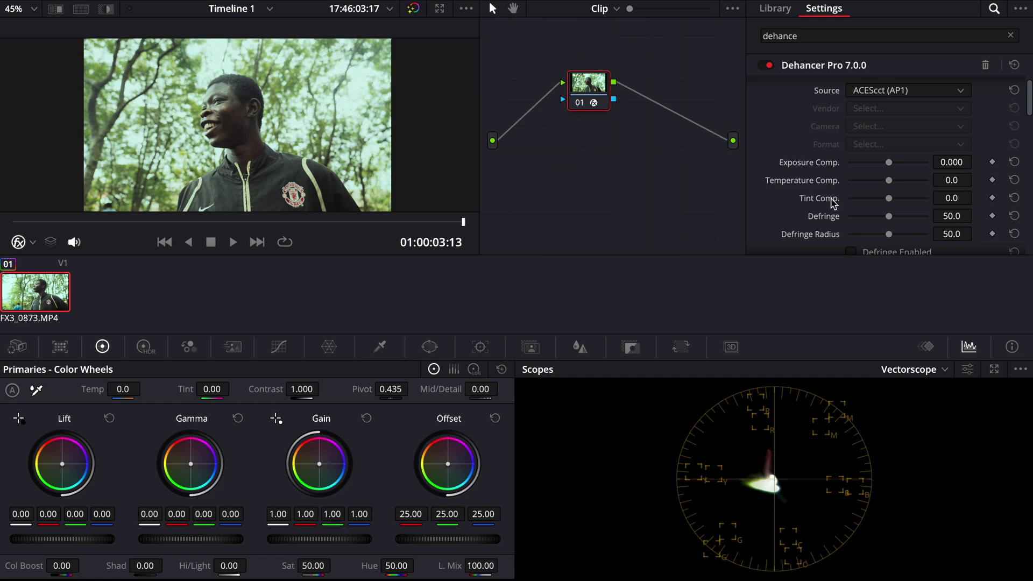
scroll(833, 201, down, 2)
scroll(831, 203, down, 2)
scroll(832, 202, down, 2)
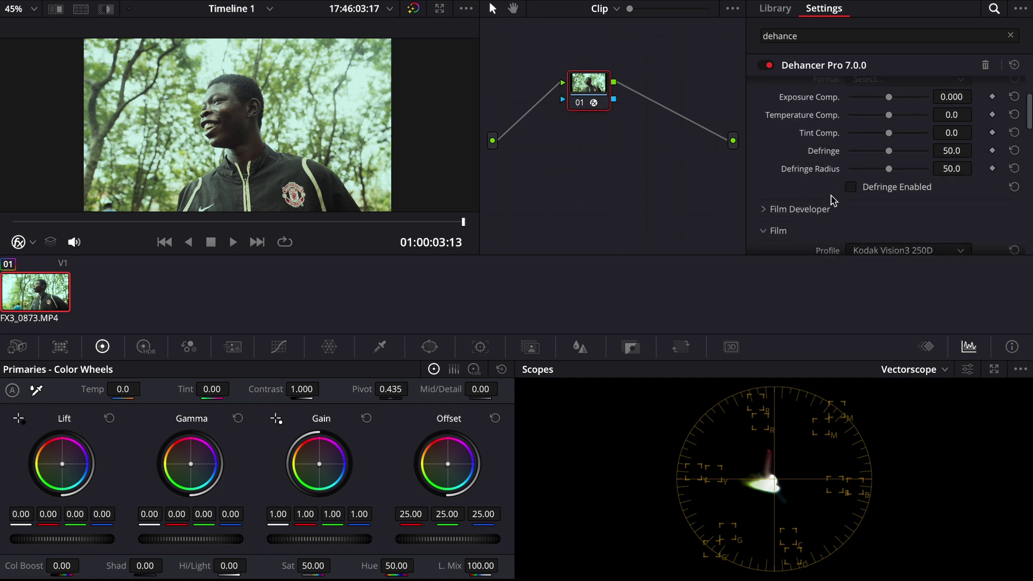
scroll(883, 246, down, 2)
scroll(884, 245, down, 2)
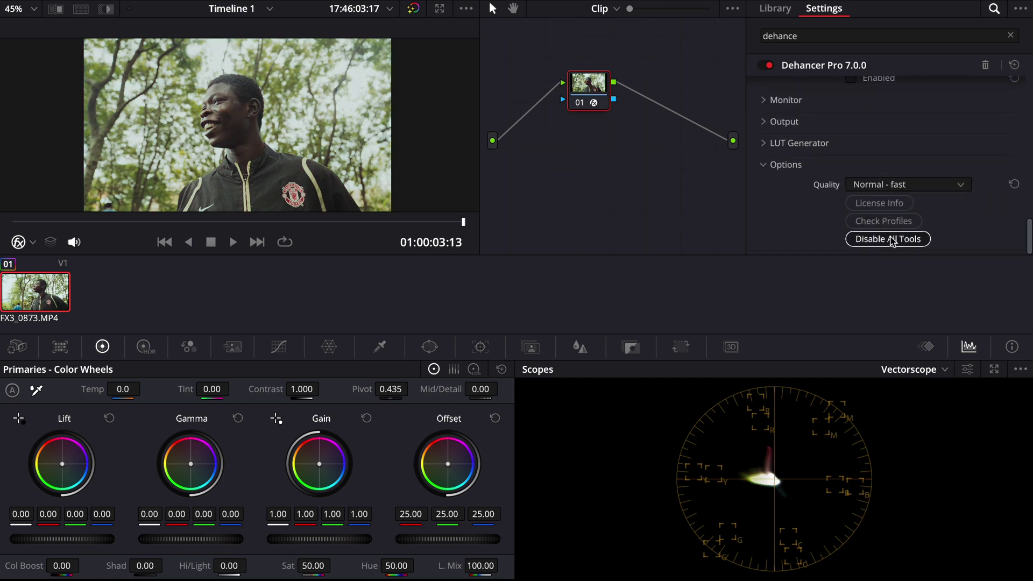
scroll(895, 166, up, 3)
scroll(895, 156, up, 3)
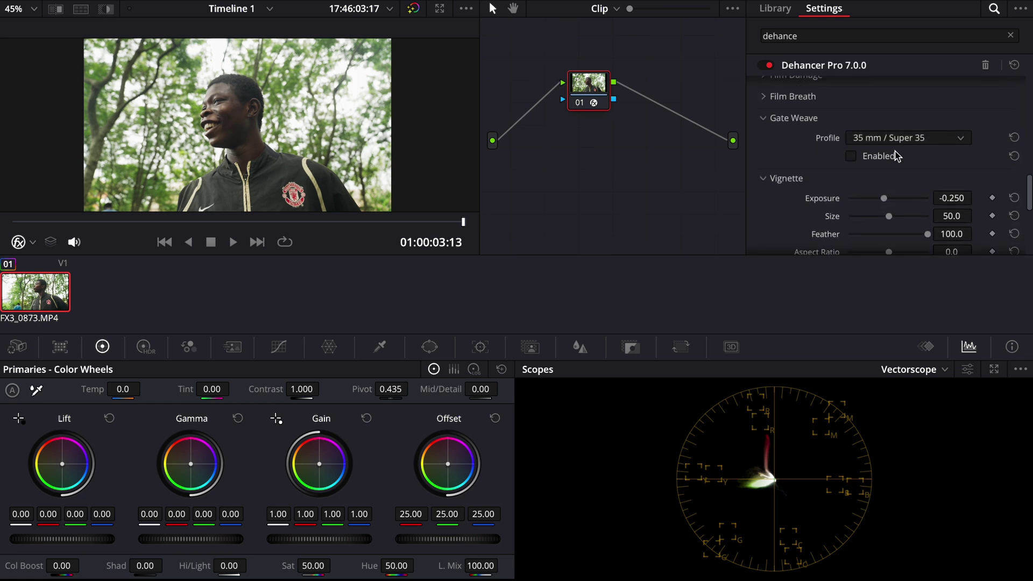
scroll(893, 156, up, 2)
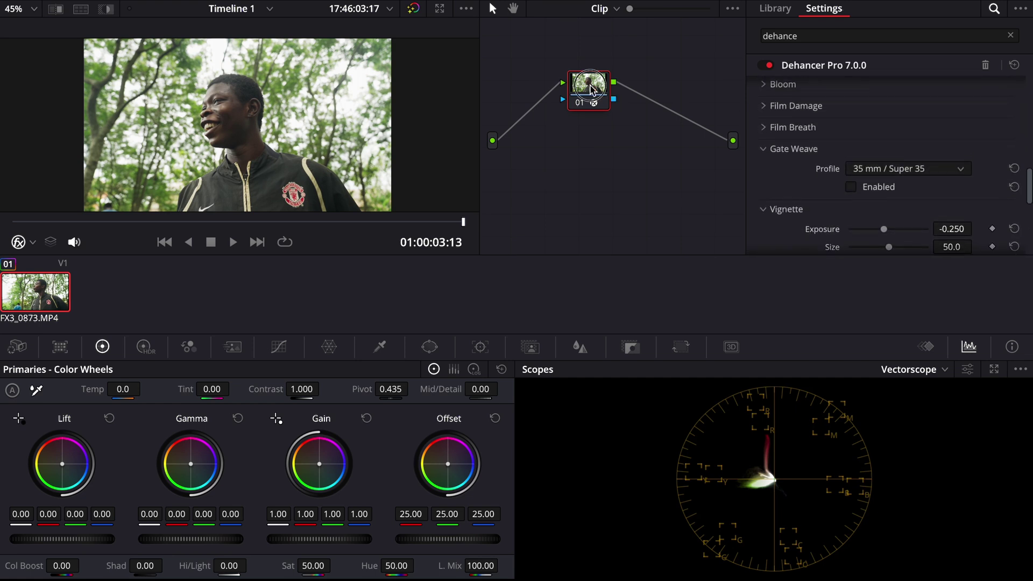
mouse_move(593, 89)
mouse_down()
mouse_move(642, 95)
mouse_move(594, 98)
mouse_move(653, 103)
mouse_up()
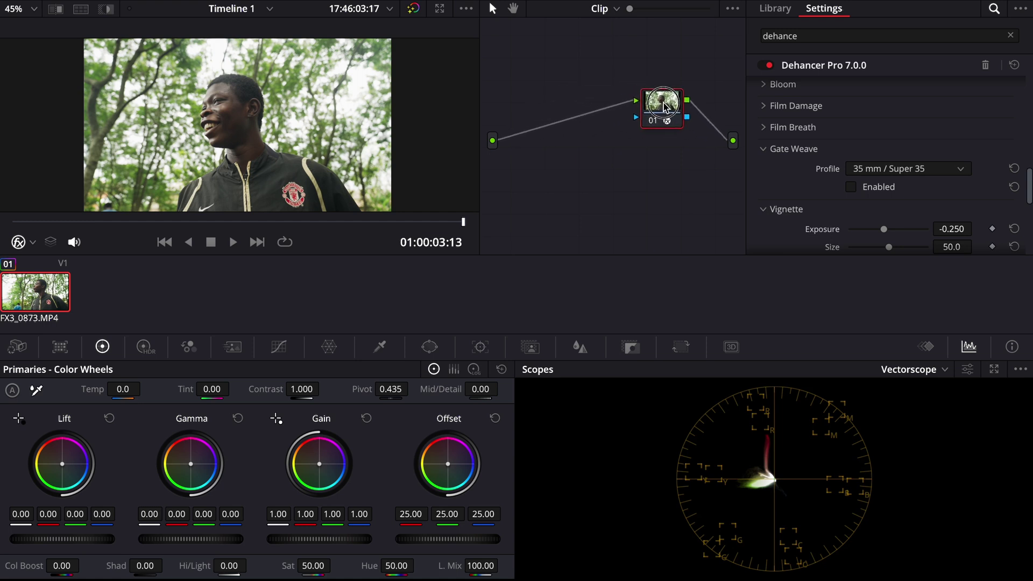
drag(663, 108, 674, 107)
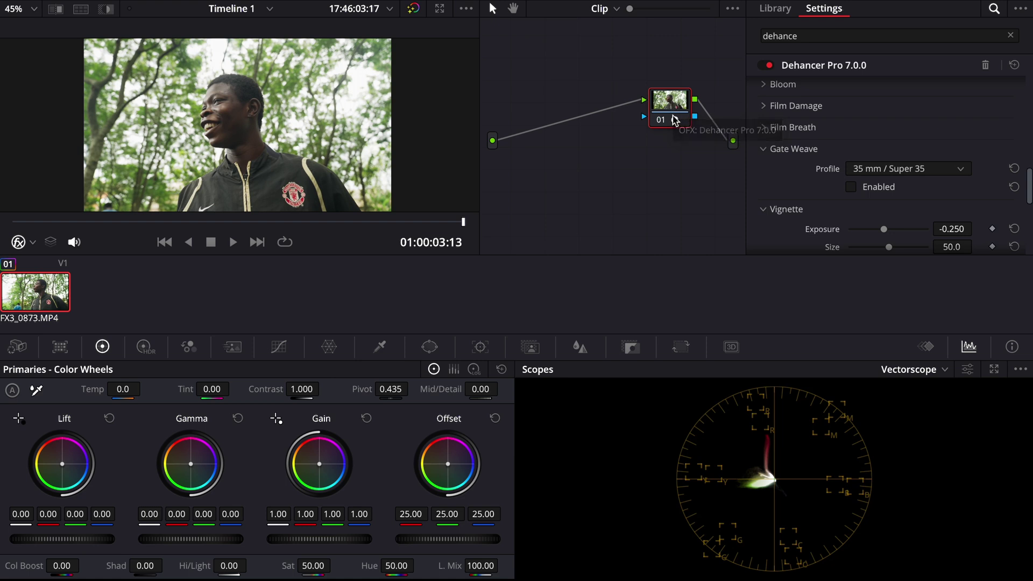
drag(673, 107, 680, 148)
scroll(856, 165, up, 3)
scroll(772, 101, up, 5)
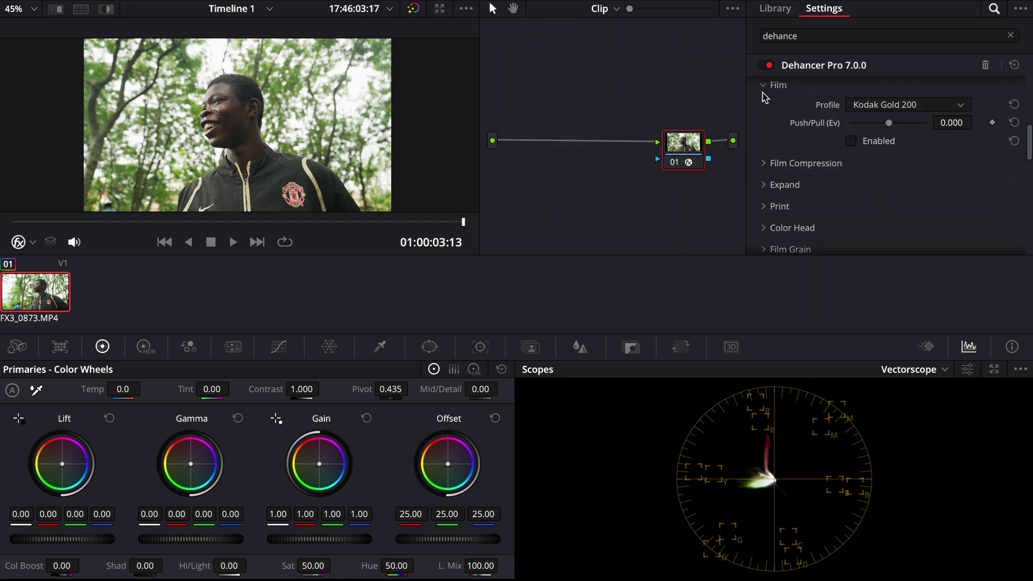
Enable film emulation with the Kodak Vision3 250D profile and Push/Pull around -0.788.
click(768, 88)
click(770, 86)
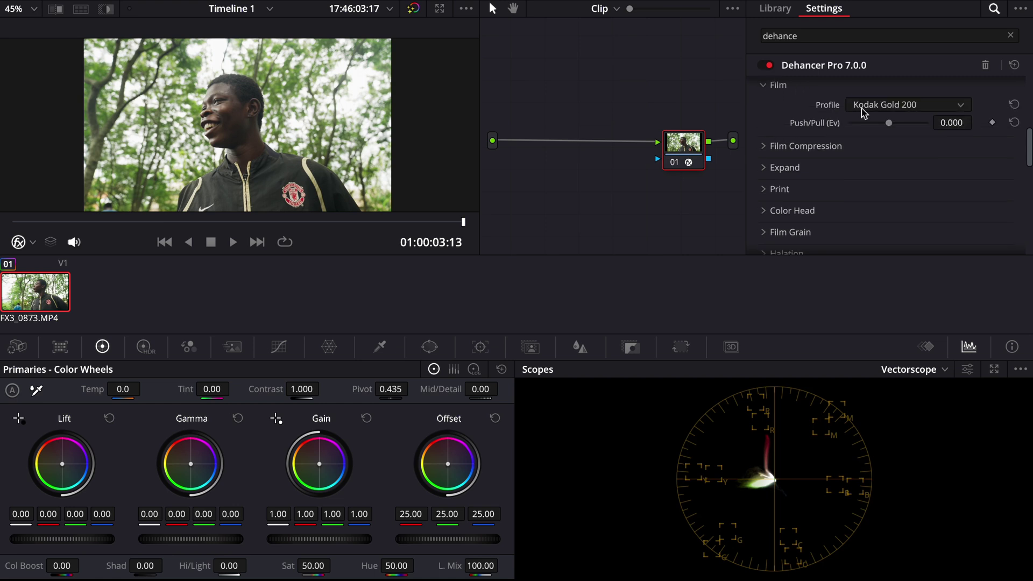
click(868, 106)
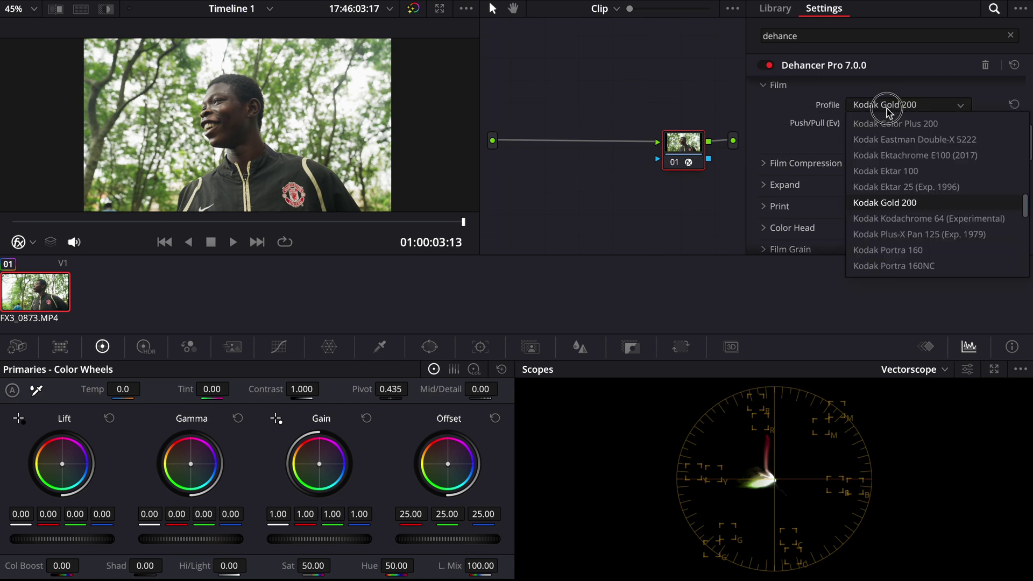
click(895, 140)
click(854, 140)
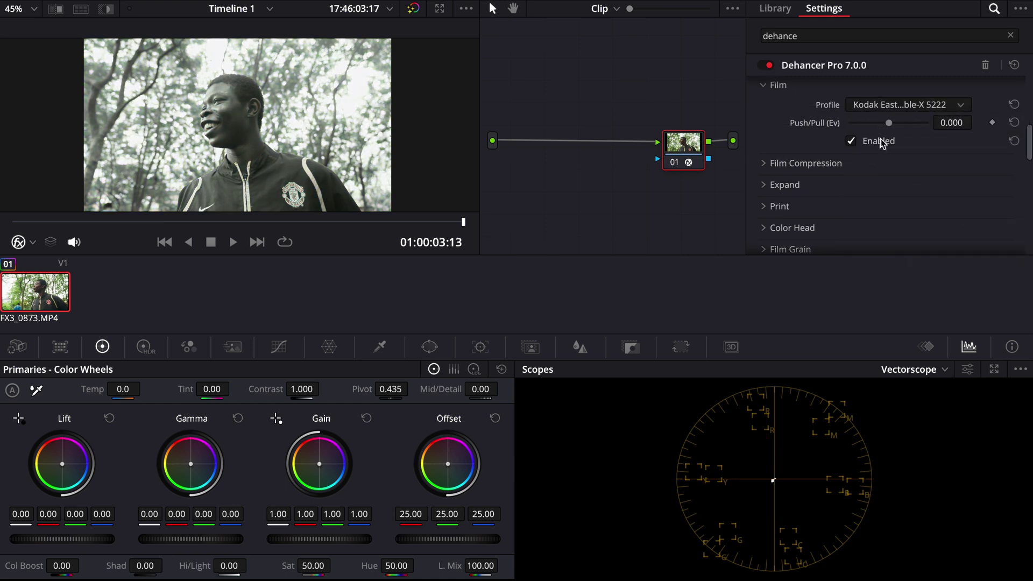
click(896, 105)
scroll(898, 171, down, 3)
scroll(899, 171, up, 5)
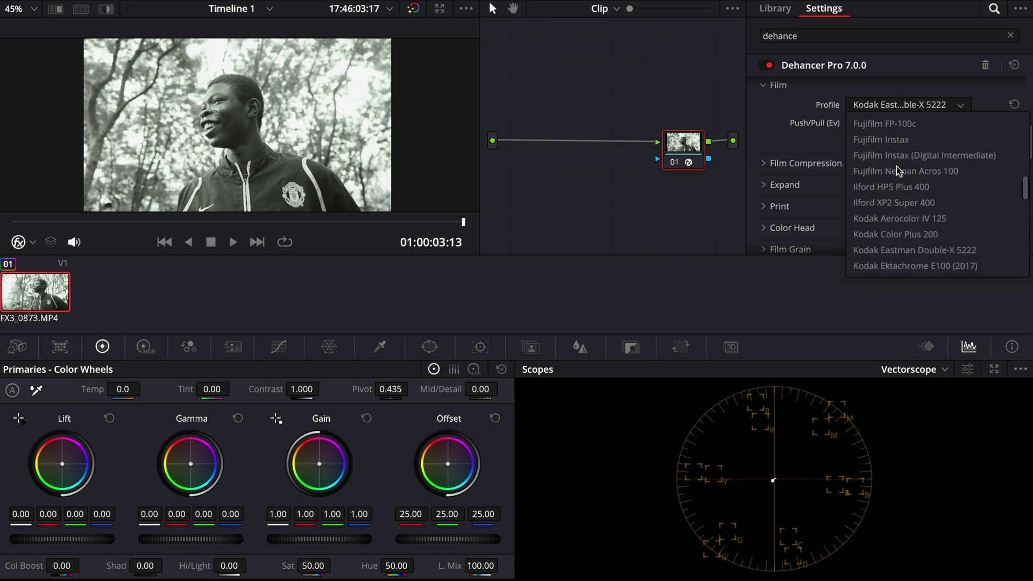
scroll(898, 171, up, 2)
scroll(898, 171, down, 2)
scroll(898, 171, down, 5)
scroll(898, 172, up, 3)
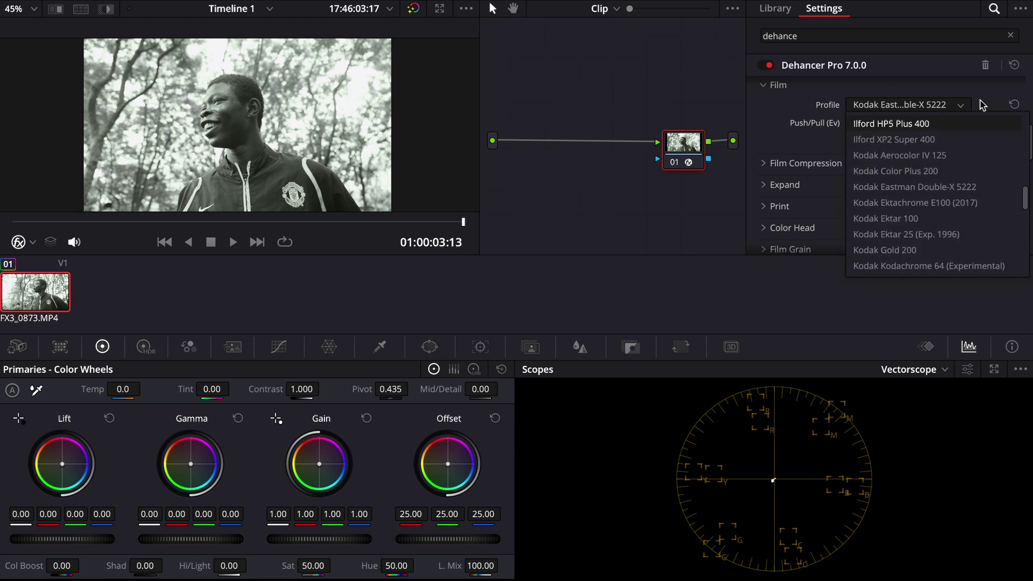
click(1014, 105)
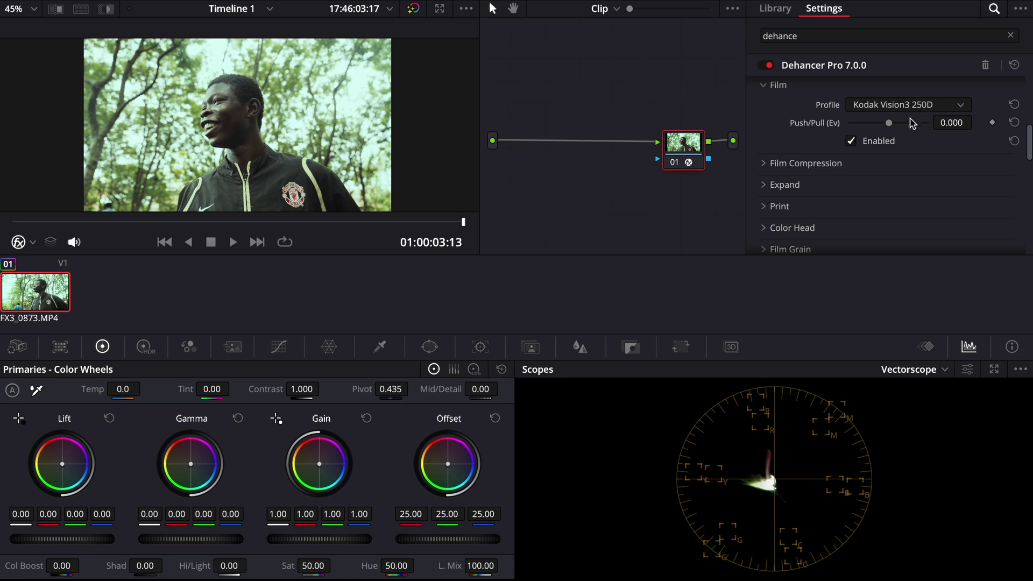
drag(888, 126, 864, 132)
scroll(865, 132, up, 1)
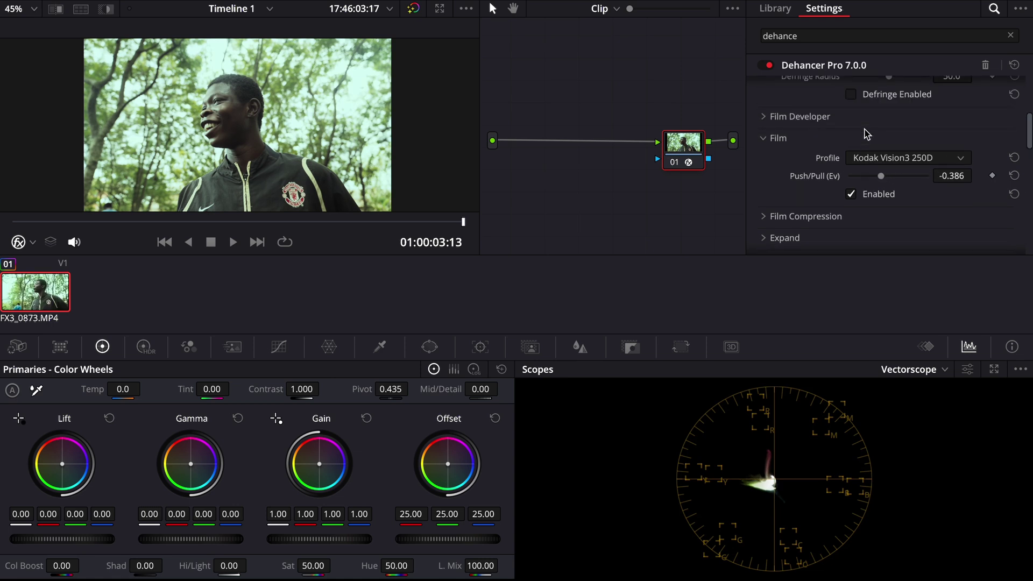
mouse_move(861, 176)
mouse_down()
mouse_move(945, 174)
mouse_move(834, 173)
mouse_move(911, 165)
mouse_move(875, 179)
mouse_up()
scroll(808, 182, up, 2)
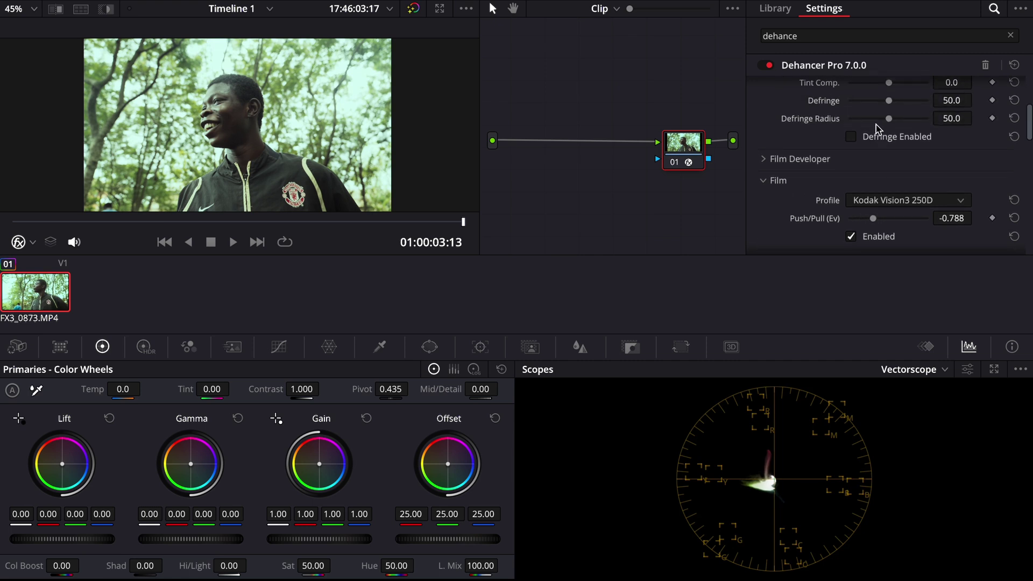
Enable Film Developer with higher Contrast and Color Boost, lower exposure comp to about -0.74, and add a node before.
click(776, 157)
click(854, 206)
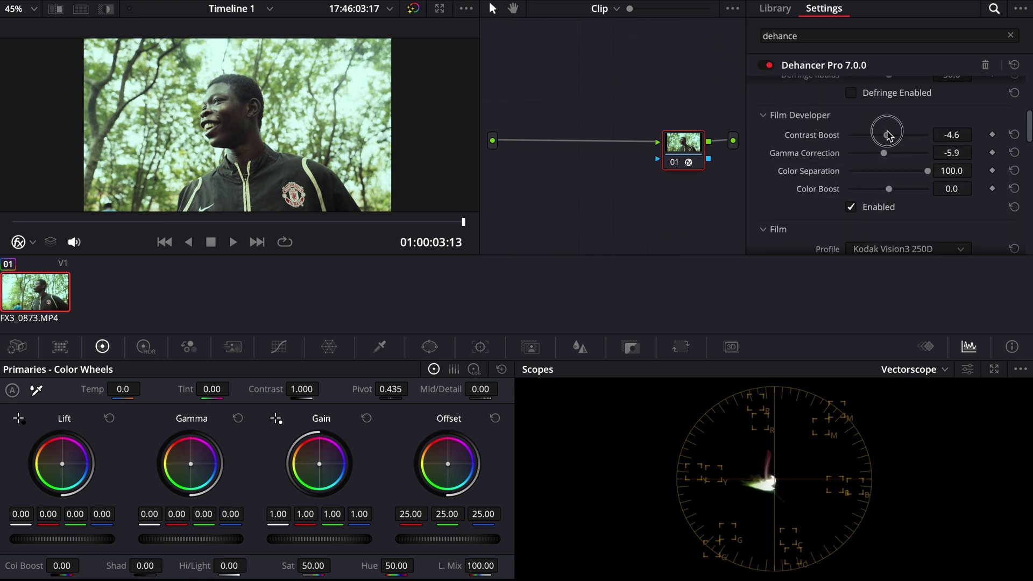
drag(878, 135, 900, 134)
mouse_move(889, 188)
mouse_down()
mouse_move(912, 188)
mouse_move(903, 189)
mouse_up()
scroll(899, 223, up, 5)
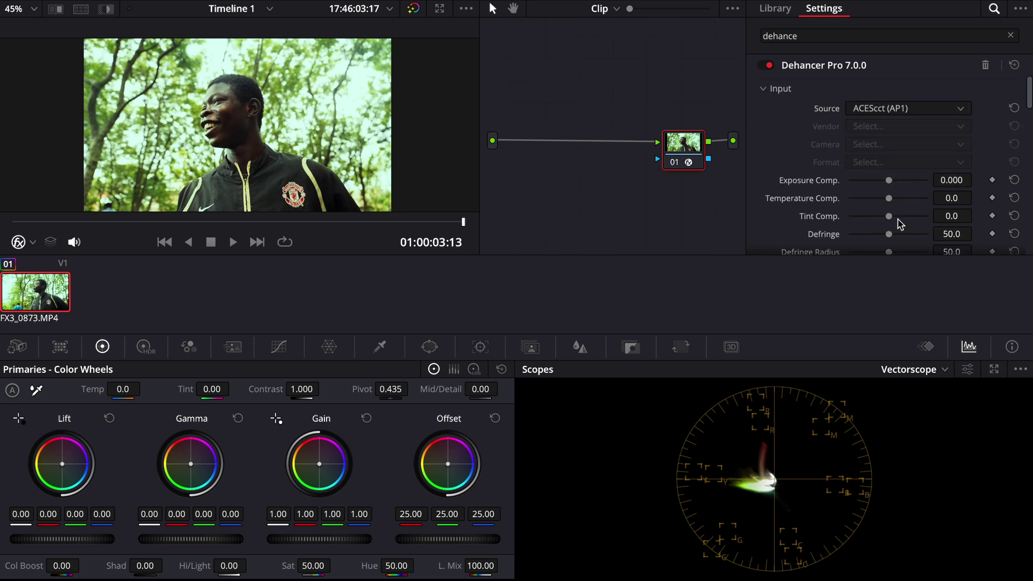
scroll(892, 198, down, 1)
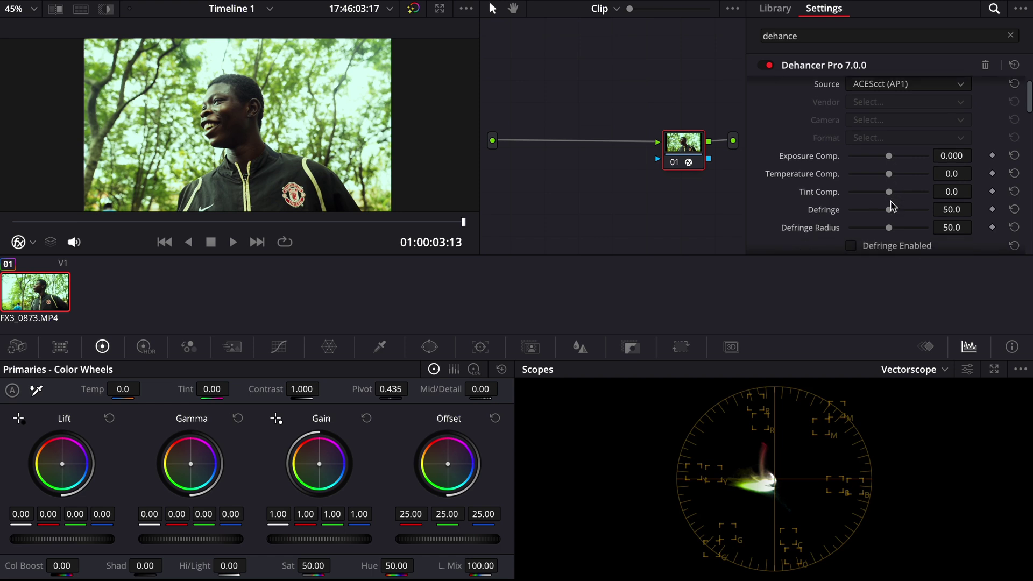
mouse_move(888, 158)
mouse_down()
mouse_move(879, 155)
mouse_move(886, 177)
mouse_move(893, 171)
mouse_move(881, 189)
mouse_move(898, 189)
mouse_up()
scroll(898, 216, down, 3)
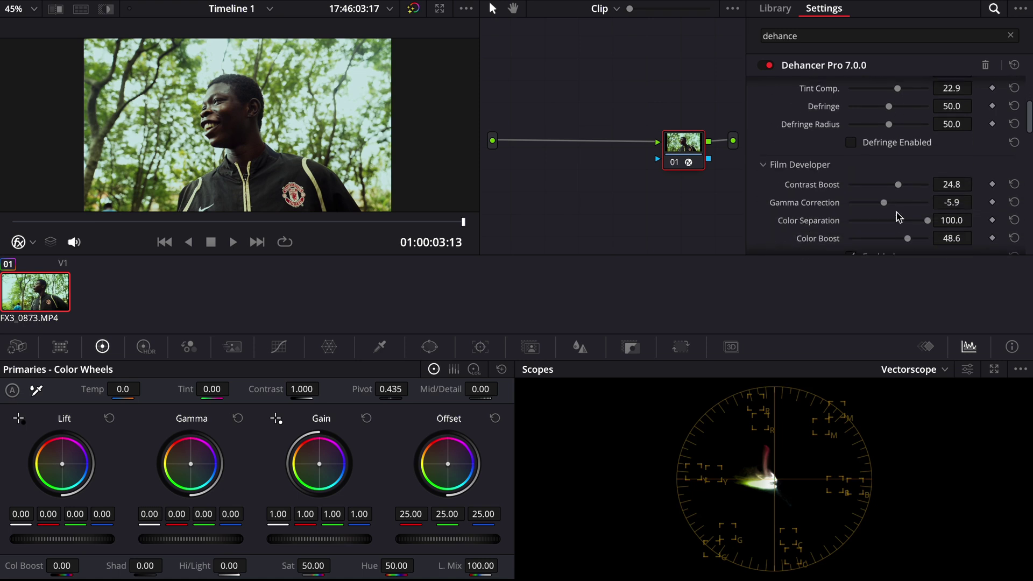
scroll(888, 212, down, 3)
scroll(882, 208, down, 3)
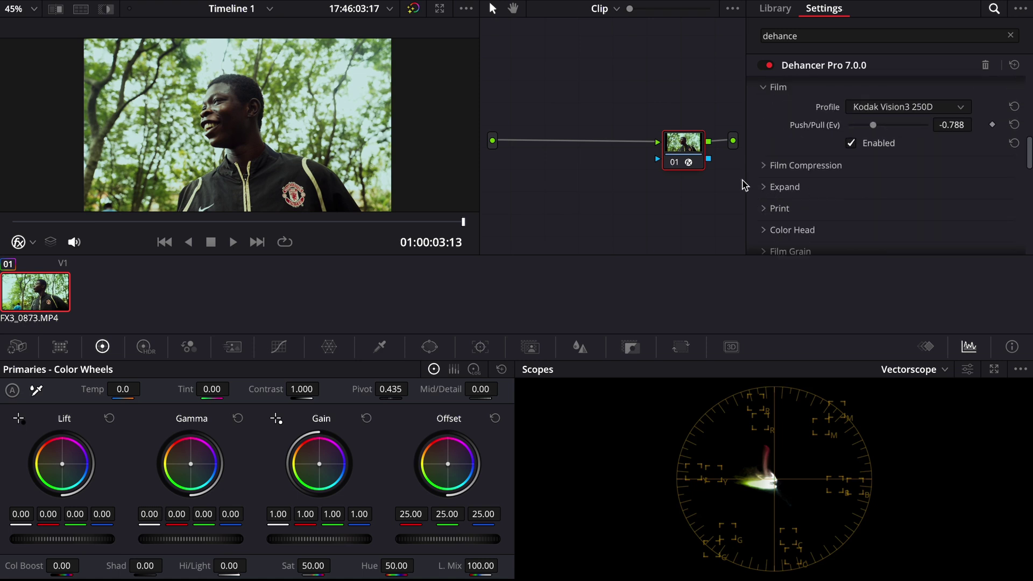
key(shift+s)
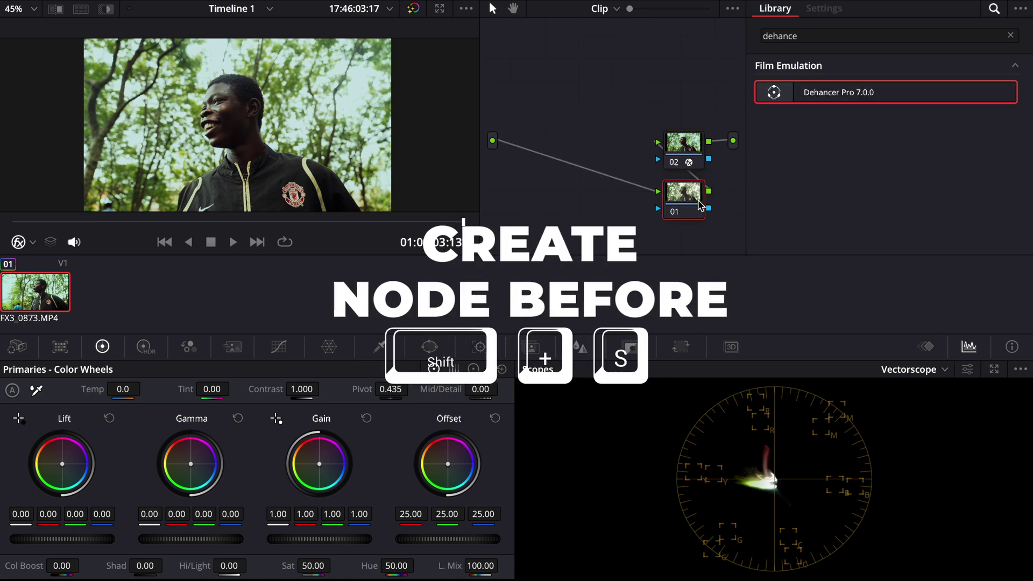
Lower gain to 0.94 with gamma 0.02 on node 01 and align it with the Dehancer node.
drag(703, 204, 583, 196)
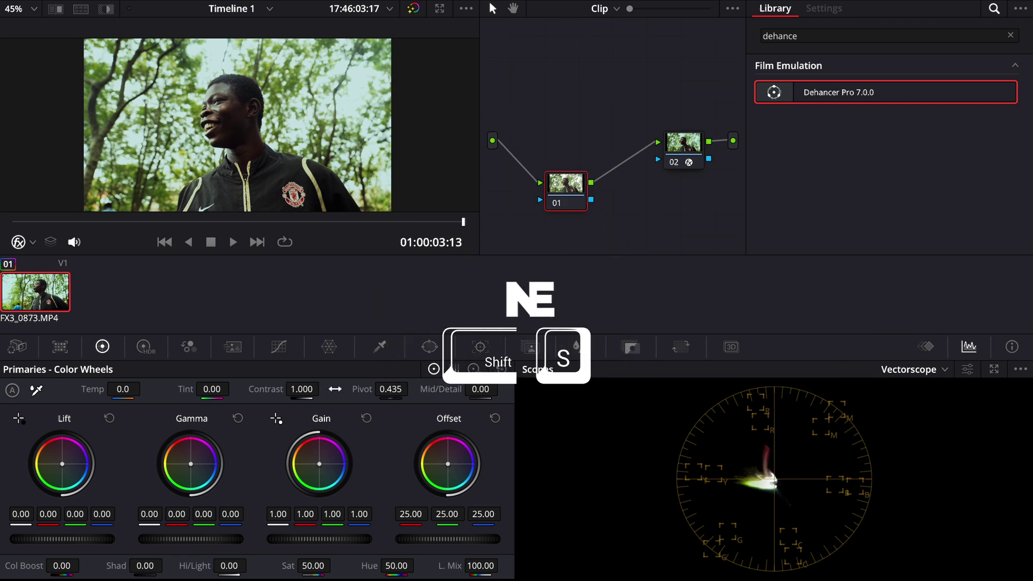
drag(349, 544, 323, 547)
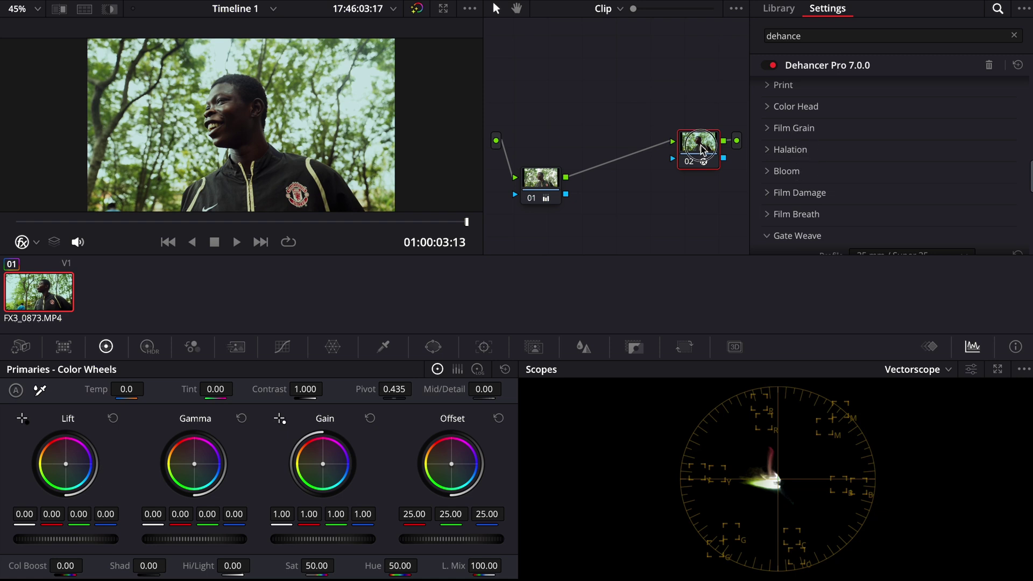
drag(700, 150, 701, 156)
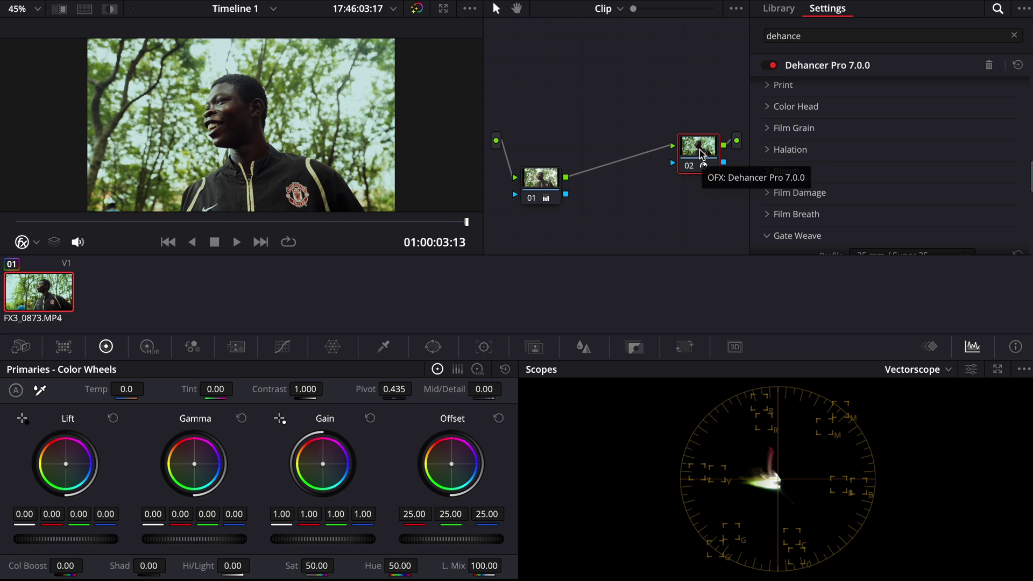
drag(542, 181, 531, 148)
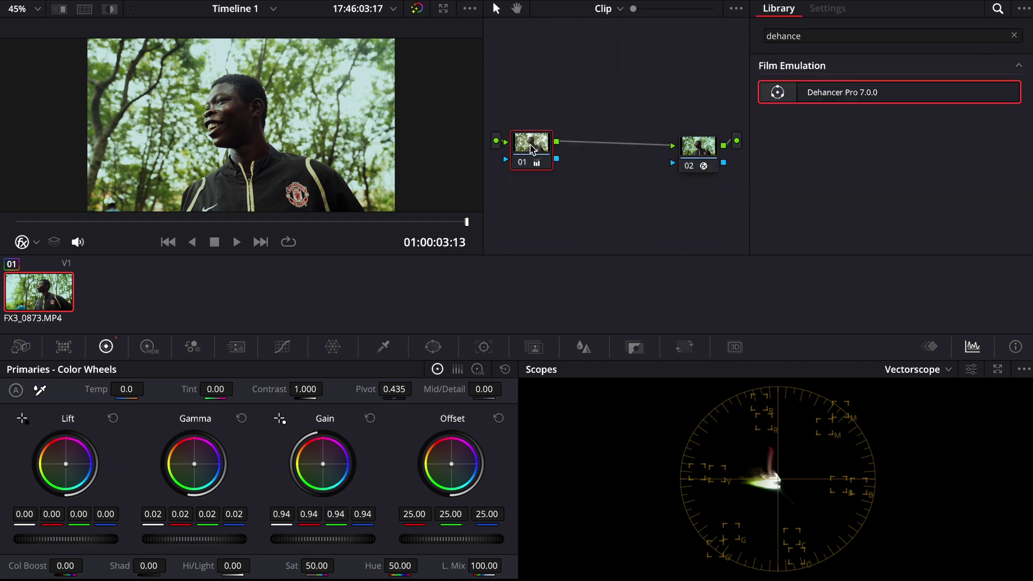
Label node 01 'basic adj', then add a serial node and a layer mixer branch after it.
right_click(533, 148)
click(619, 164)
key(Return)
text(basic ad...)
key(alt+s)
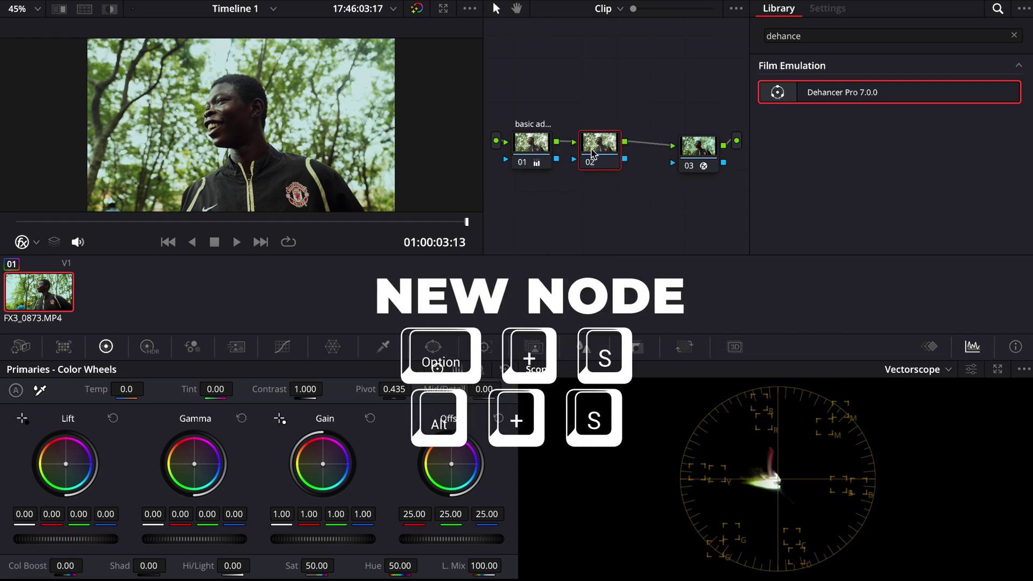
drag(602, 145, 613, 115)
key(alt+l)
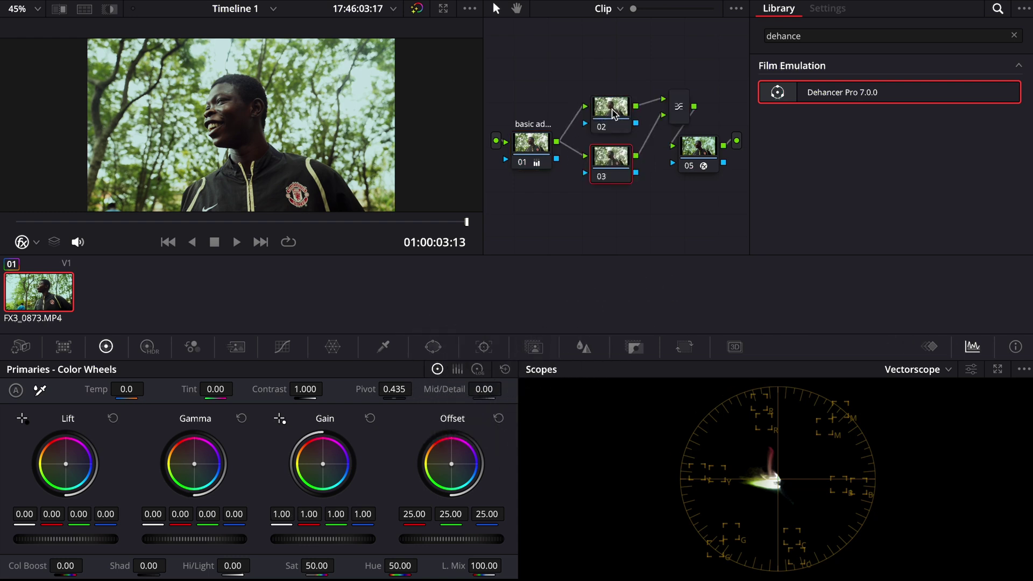
Label the two parallel branch nodes and move the Dehancer node to the end after the mixer.
right_click(612, 115)
key(Escape)
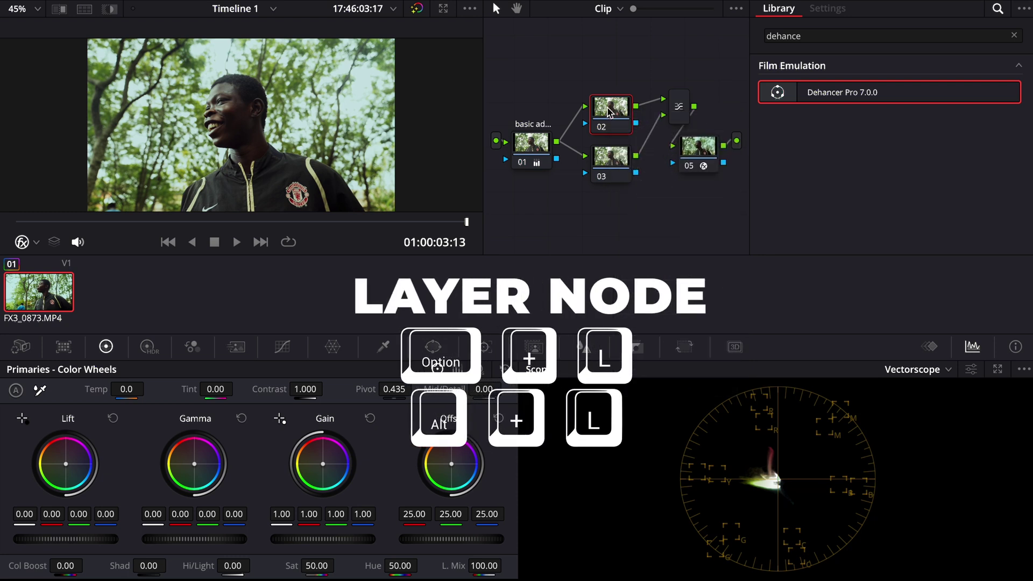
right_click(609, 113)
key(Escape)
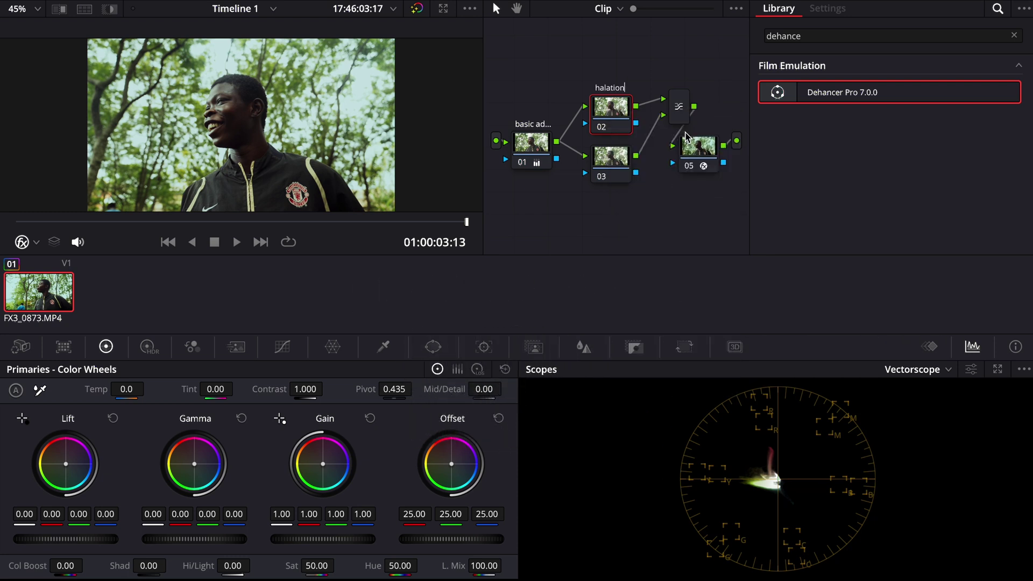
click(621, 171)
right_click(615, 168)
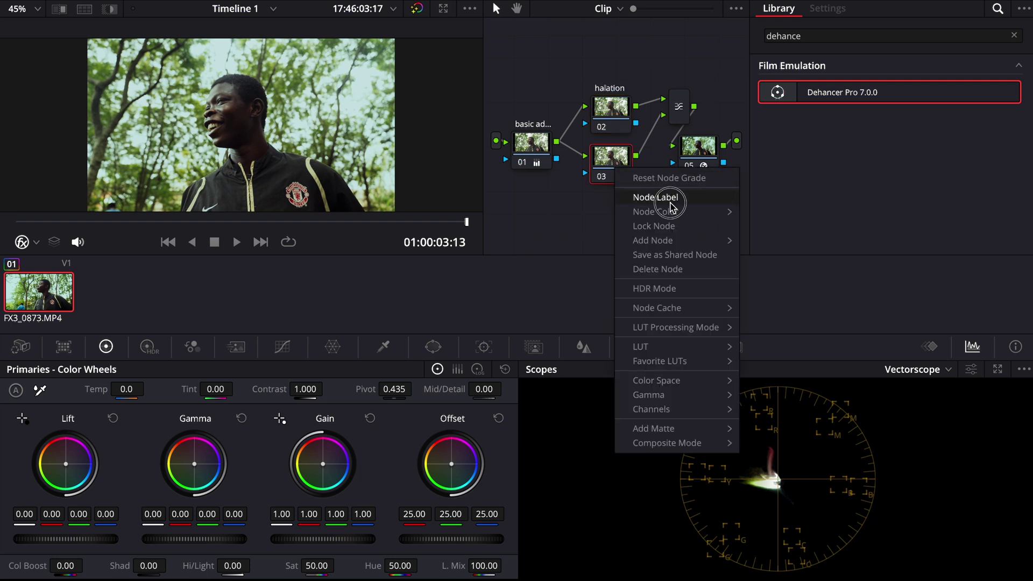
key(Escape)
text(bloom)
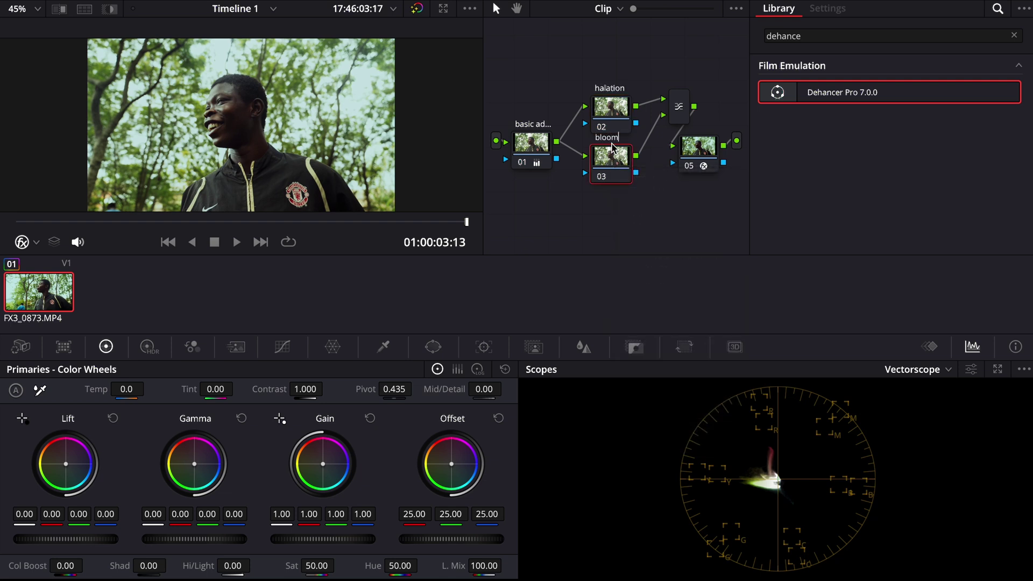
drag(612, 109, 603, 86)
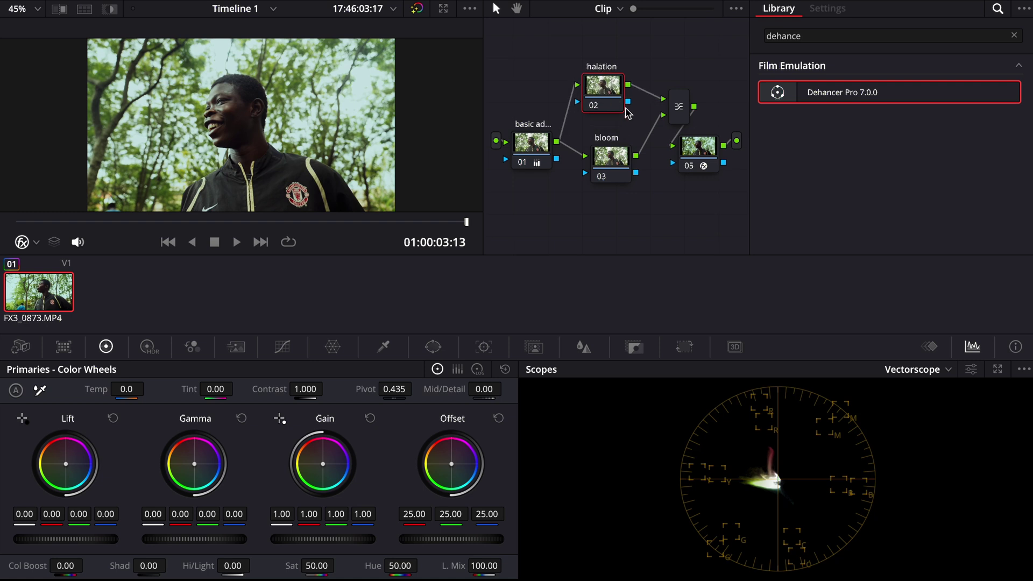
drag(698, 149, 721, 154)
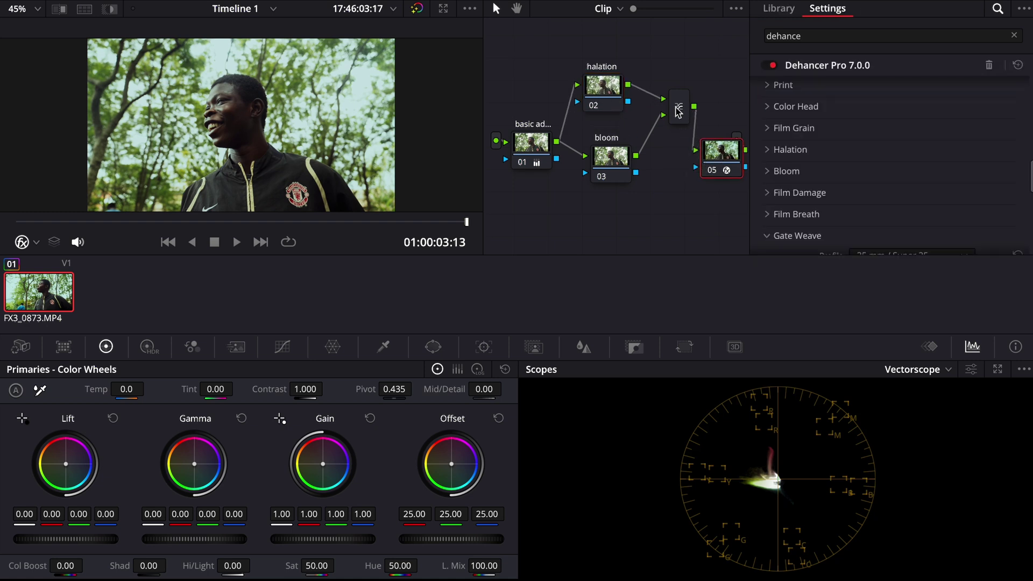
Insert a node before Dehancer below the bloom node and label it 'film grain'.
key(shift+s)
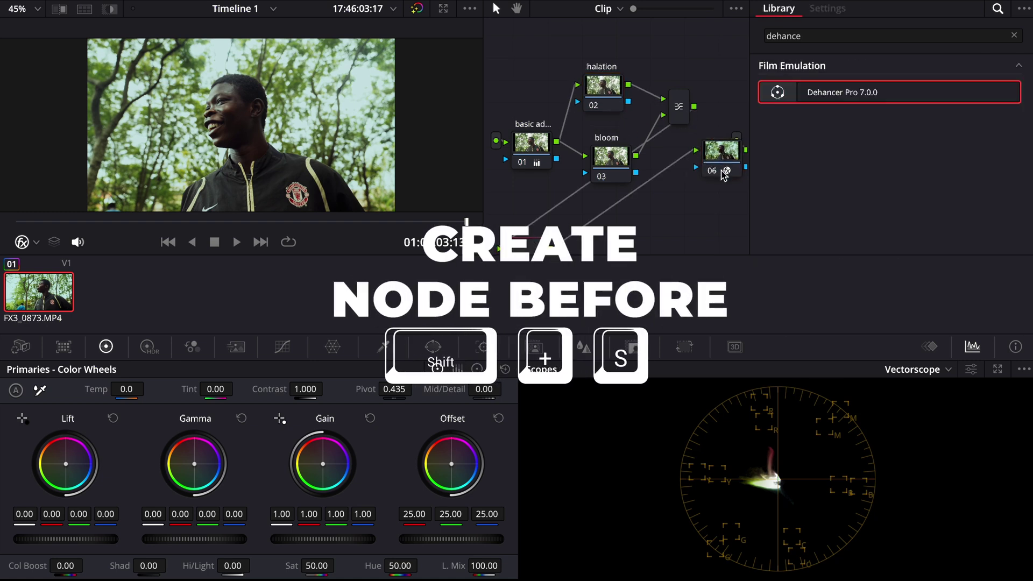
drag(538, 247, 646, 210)
right_click(646, 208)
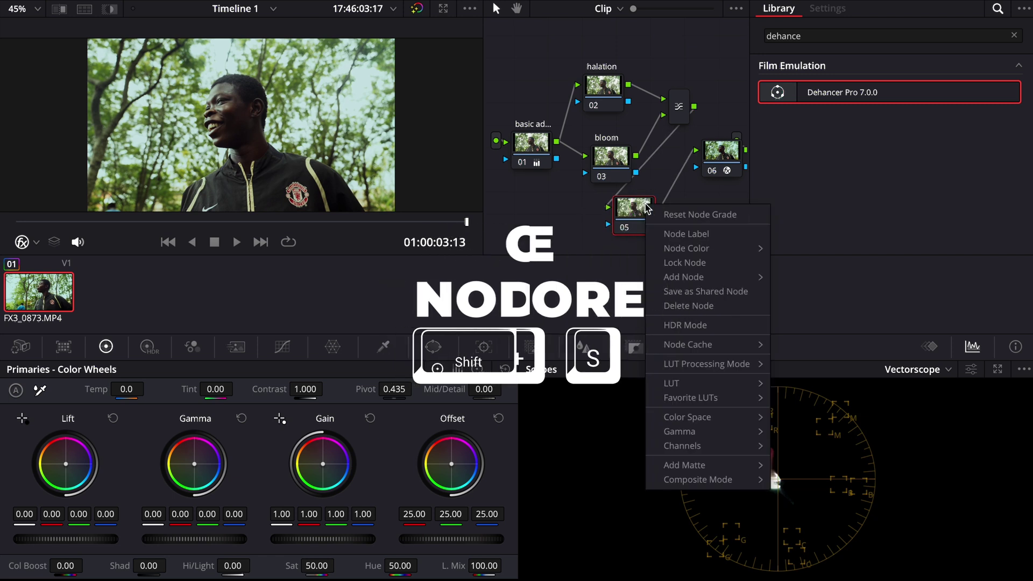
click(667, 235)
text(film grain)
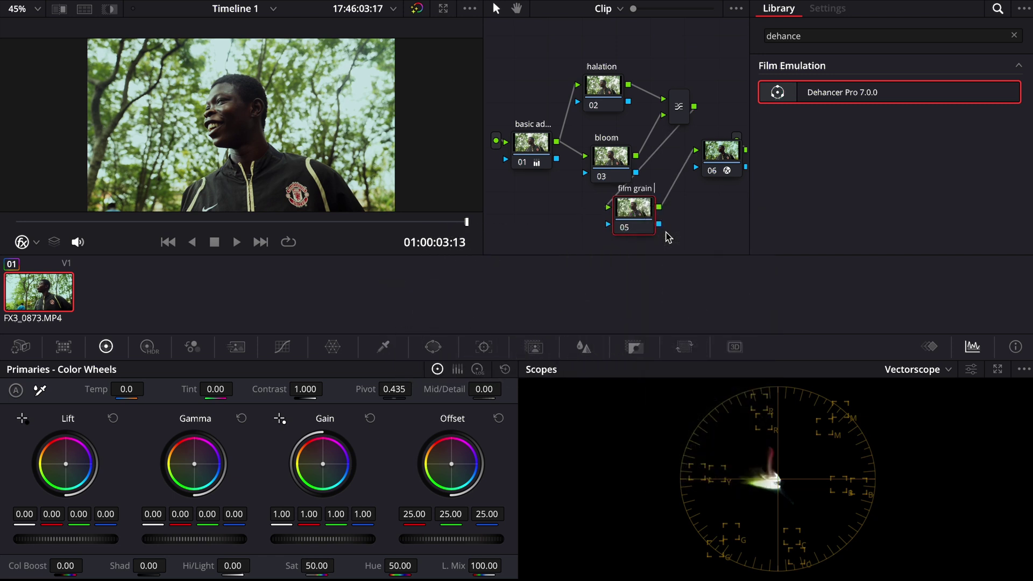
key(Return)
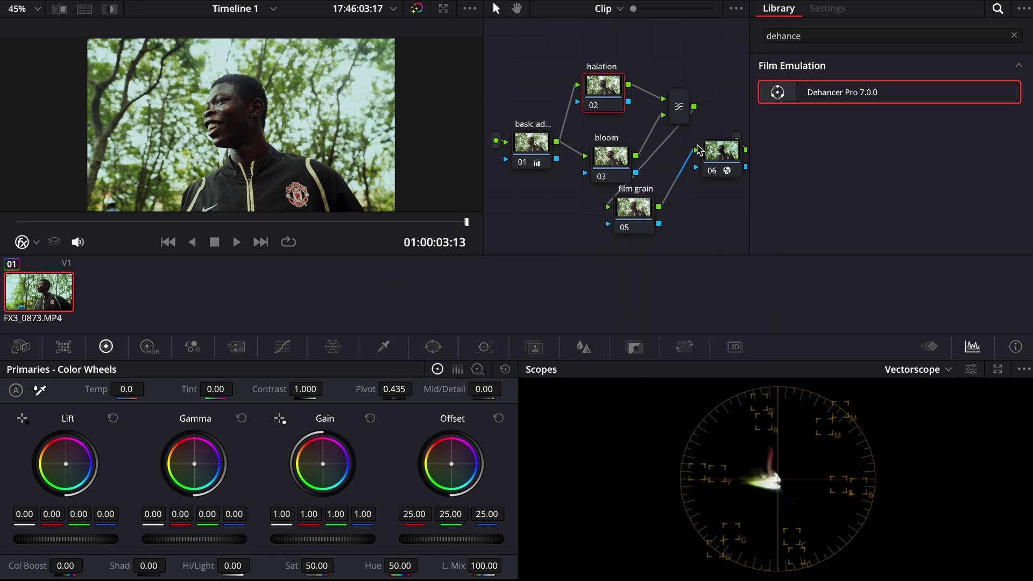
Copy the Dehancer Pro grade from node 06 onto nodes 02, 03 and 05.
click(722, 155)
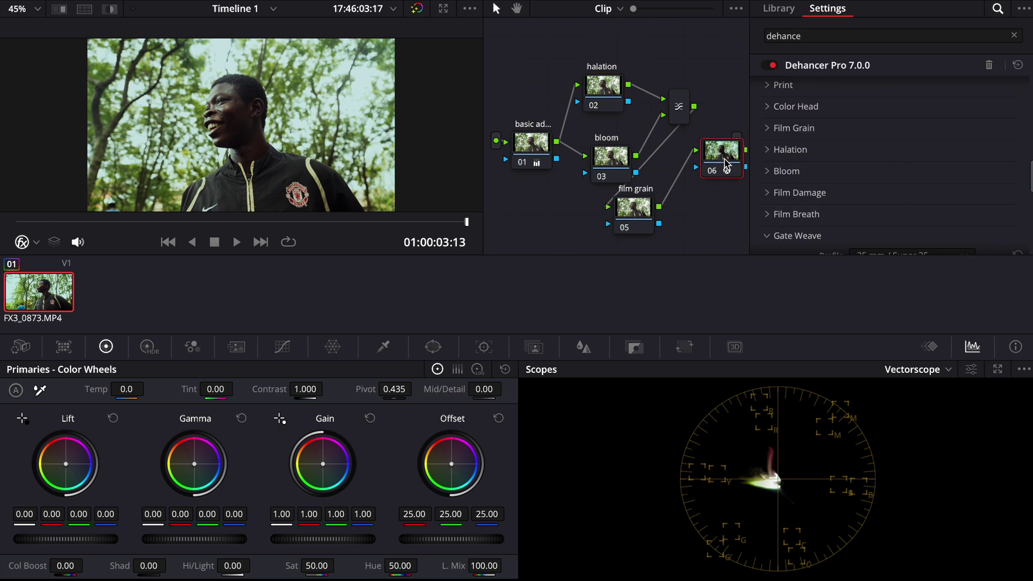
click(605, 82)
key(ctrl+v)
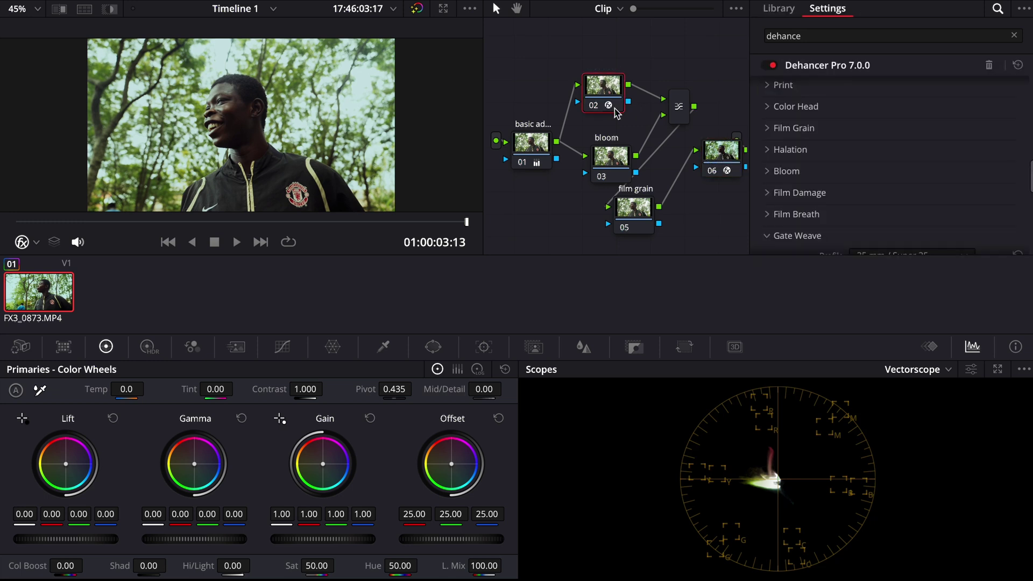
click(619, 151)
key(ctrl+v)
click(633, 207)
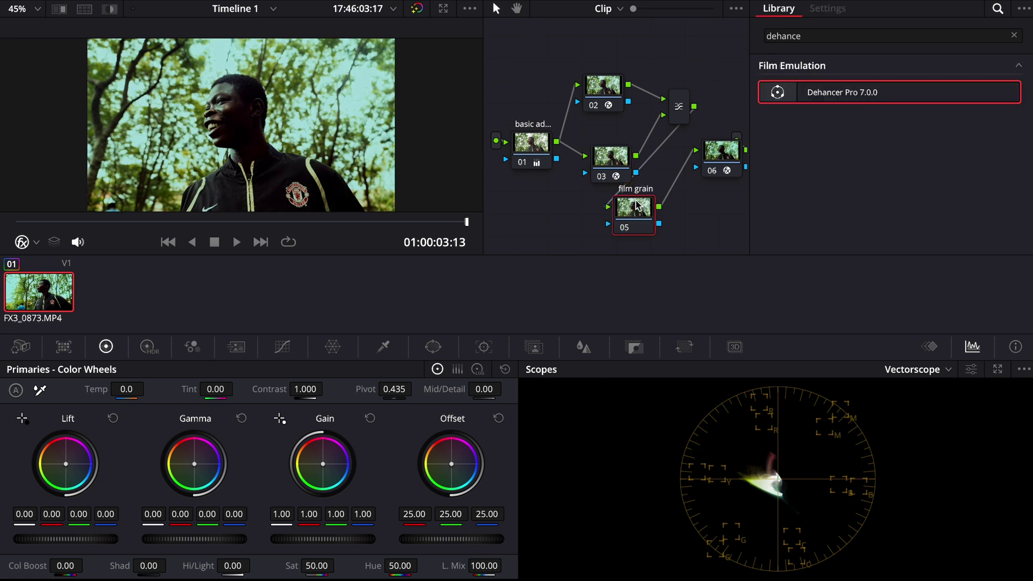
key(ctrl+v)
click(617, 159)
click(604, 86)
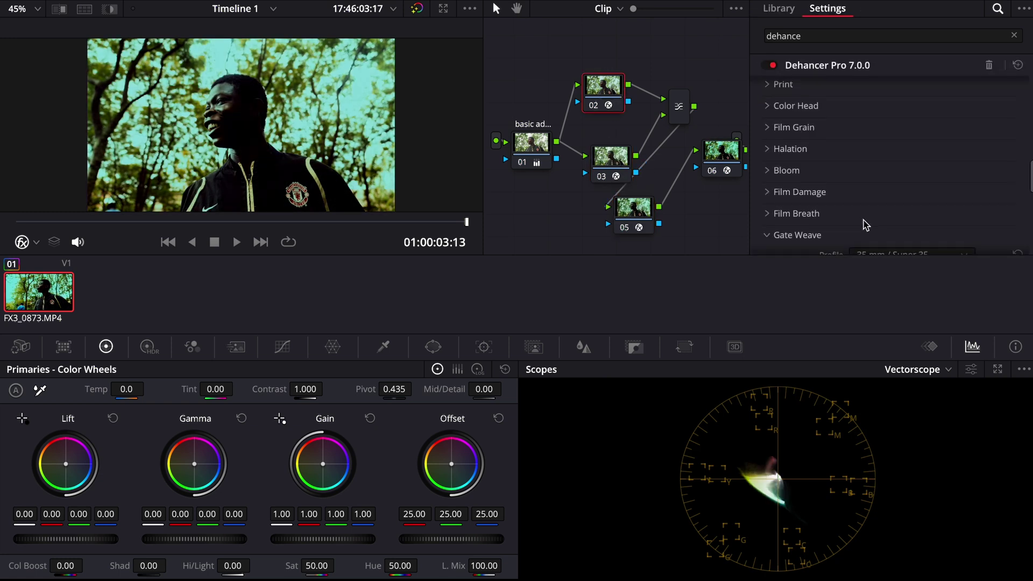
scroll(863, 225, down, 10)
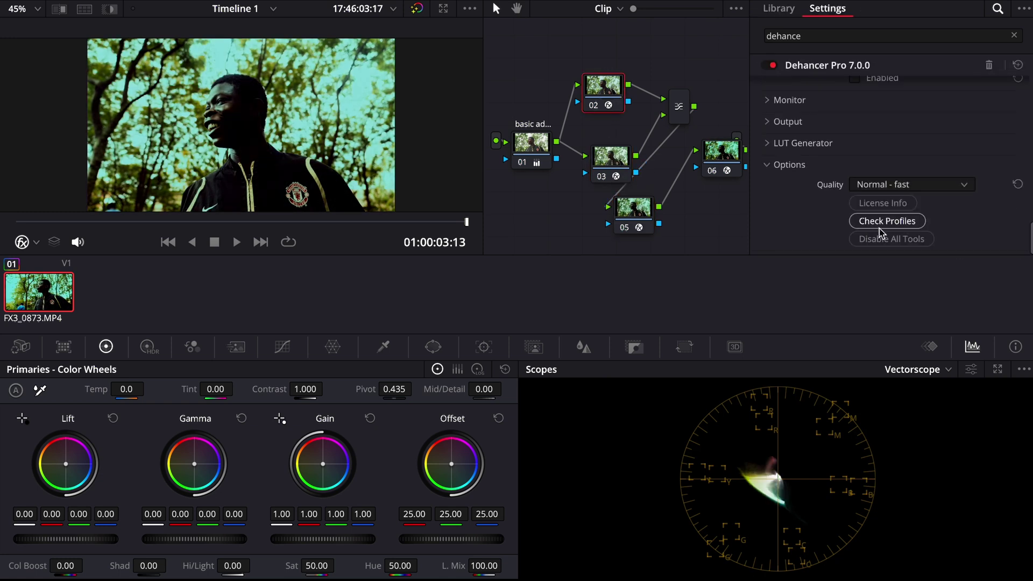
click(611, 157)
click(633, 216)
Reset exposure, temperature and tint compensation to zero on the copied Dehancer nodes.
click(893, 239)
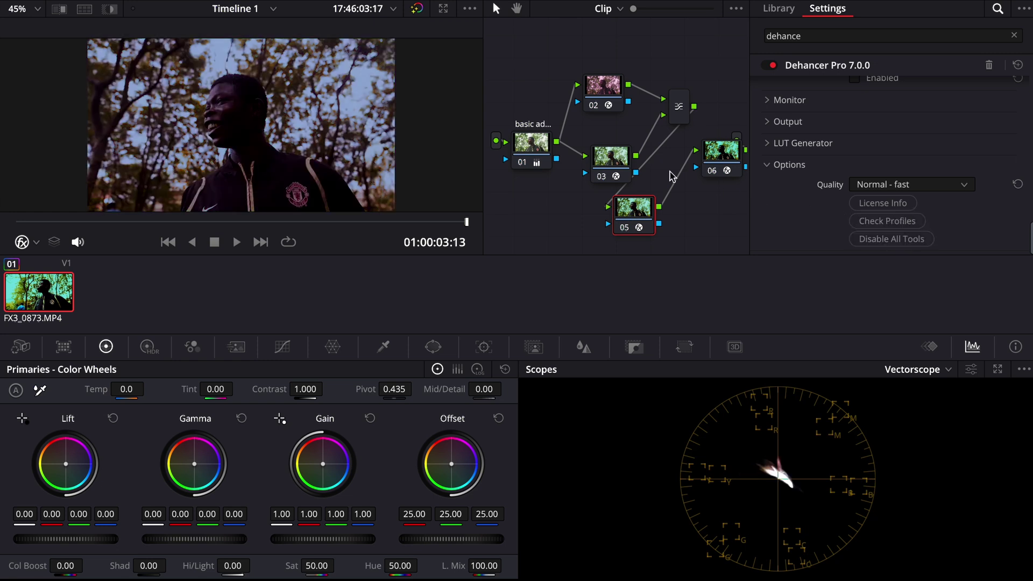
click(893, 239)
scroll(953, 210, up, 10)
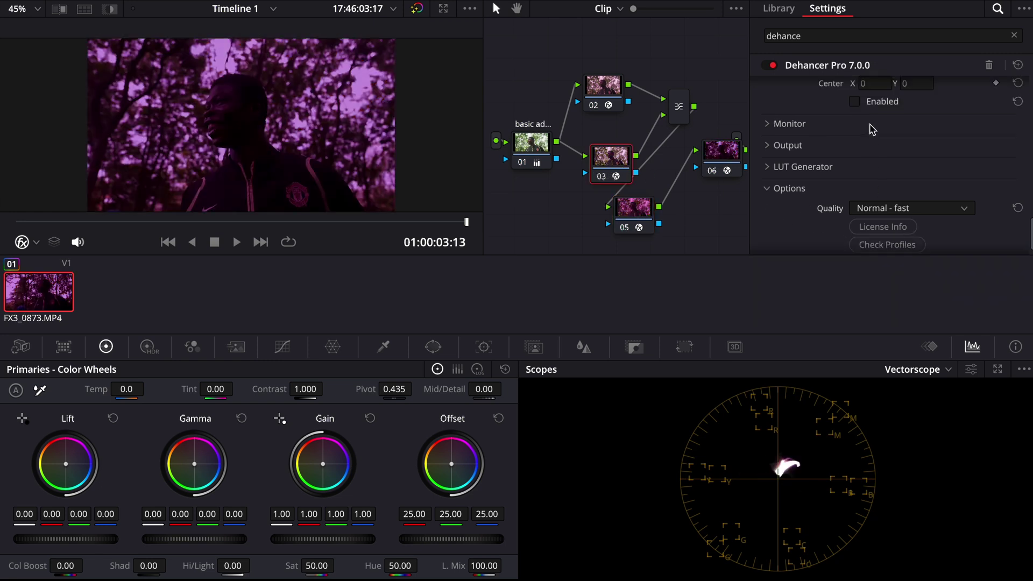
click(1018, 180)
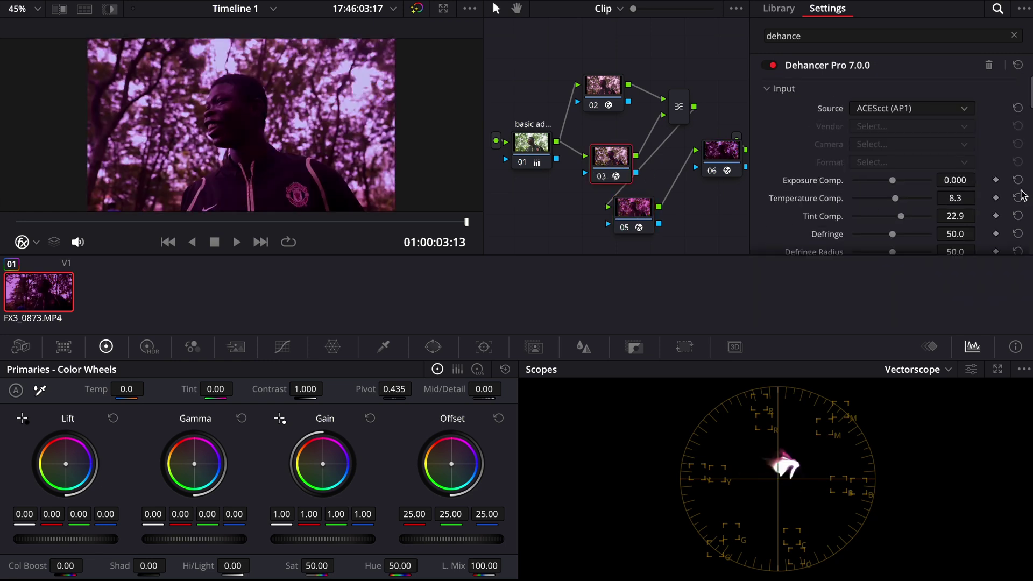
click(1018, 198)
click(1018, 216)
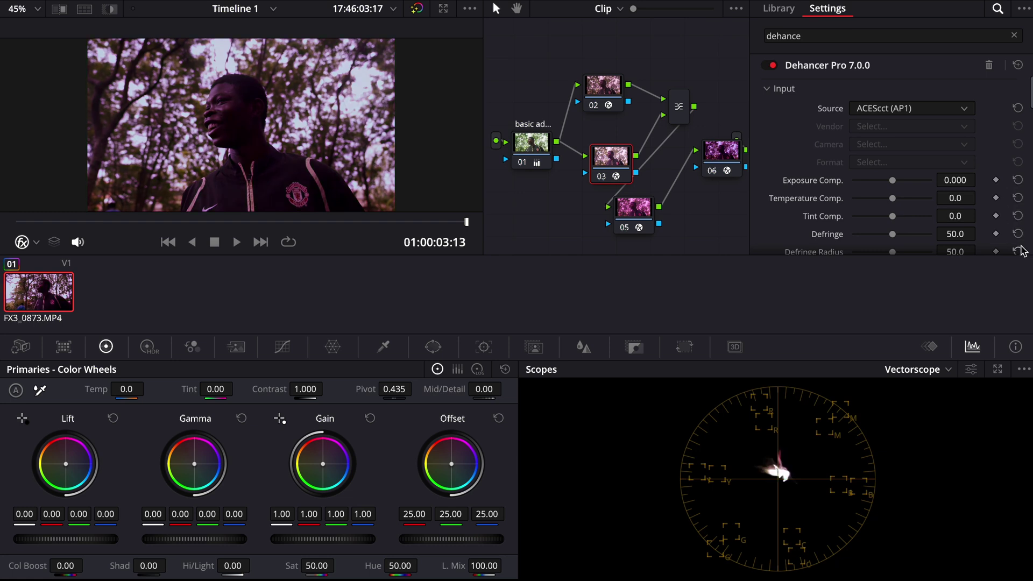
scroll(1018, 236, down, 3)
click(622, 95)
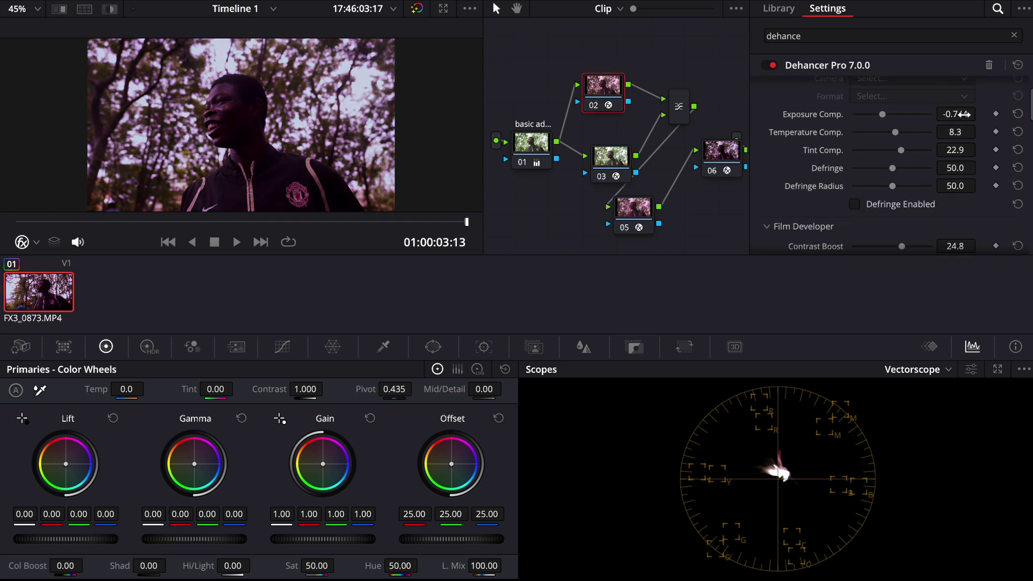
click(1018, 114)
click(1018, 132)
click(1018, 150)
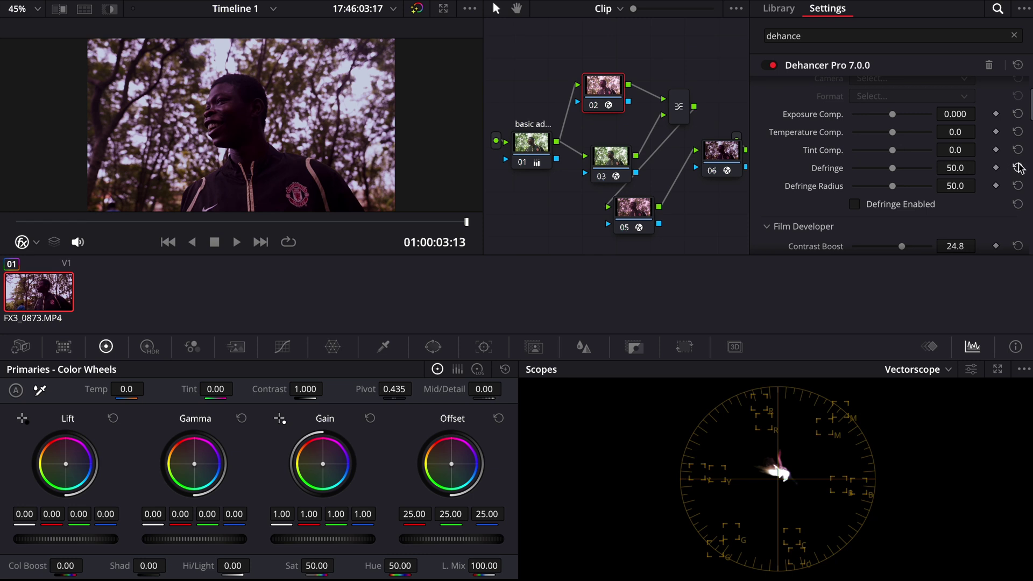
scroll(967, 229, down, 2)
click(634, 208)
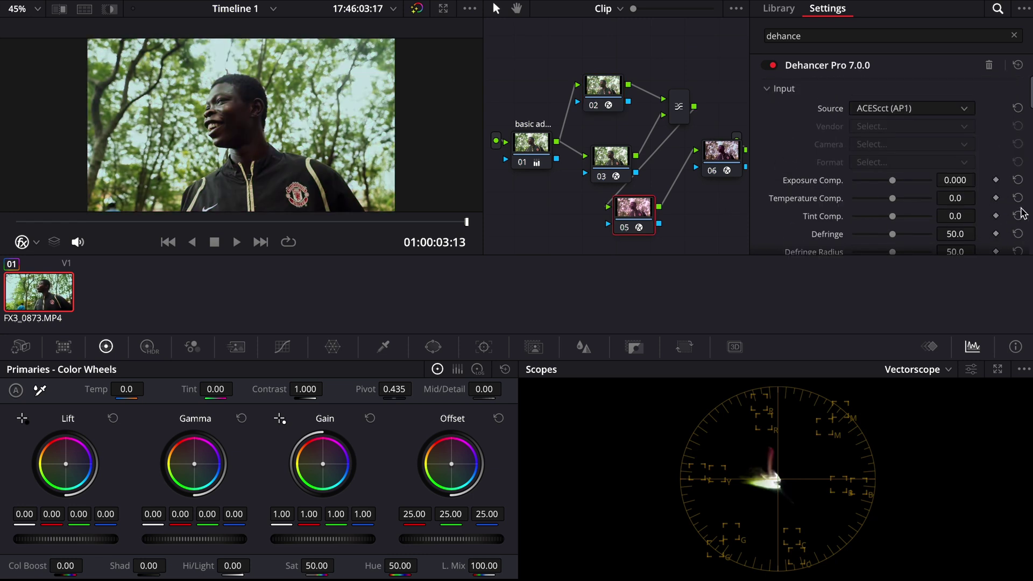
scroll(967, 194, down, 2)
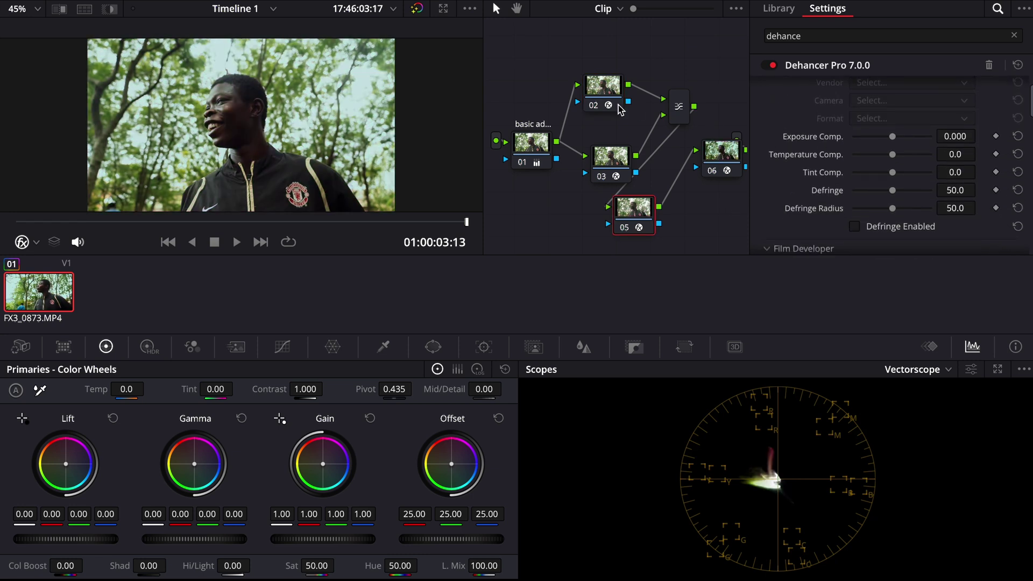
click(591, 78)
Label node 02 'halation' and node 03 'bloom' via their Node Label options.
right_click(607, 89)
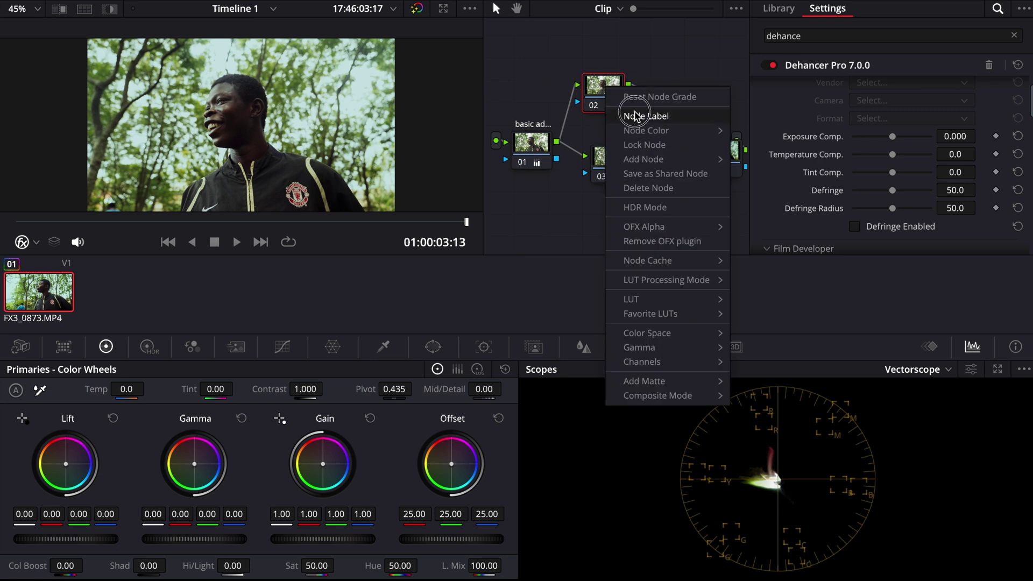
click(636, 116)
text(halation)
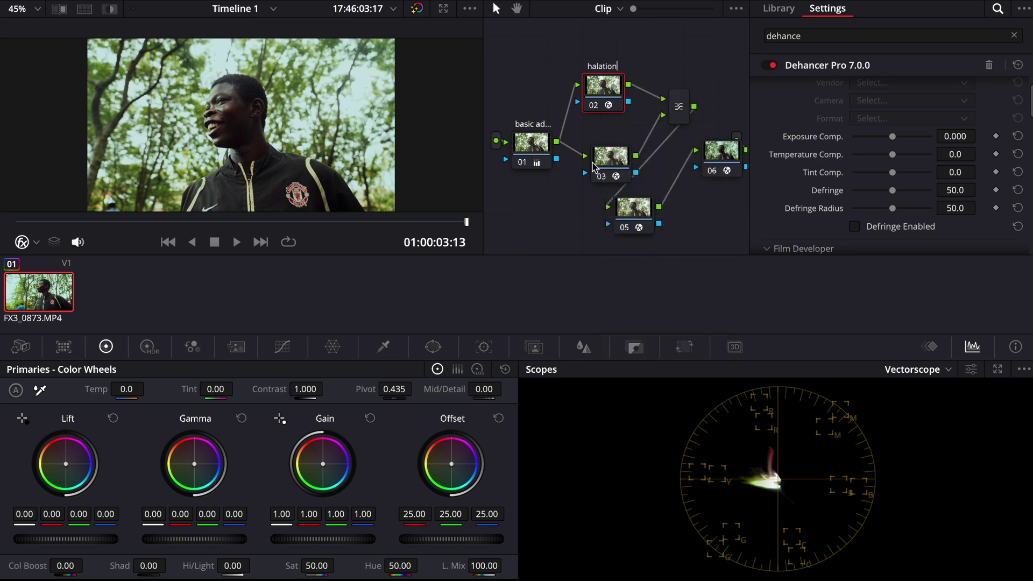
click(595, 167)
right_click(606, 162)
click(651, 192)
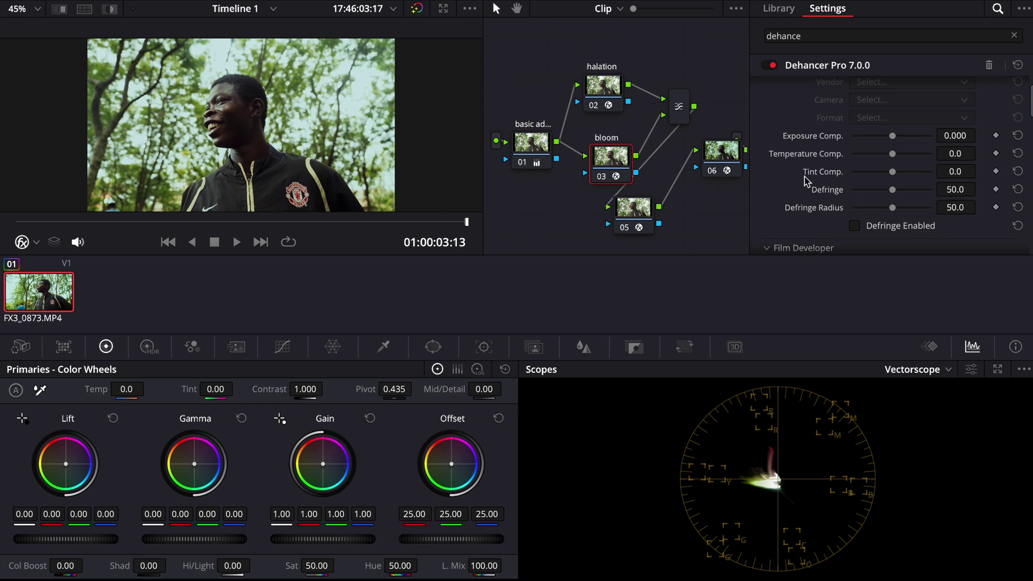
scroll(812, 178, down, 5)
scroll(808, 179, down, 5)
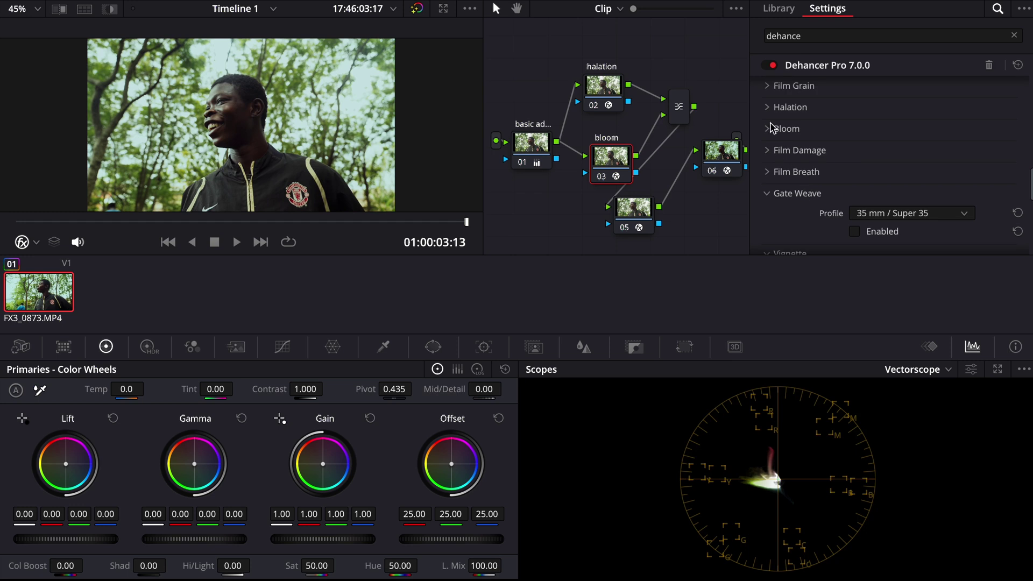
Enable Bloom Mask Mode on the bloom node and set a new composite mode on the mixer.
click(771, 128)
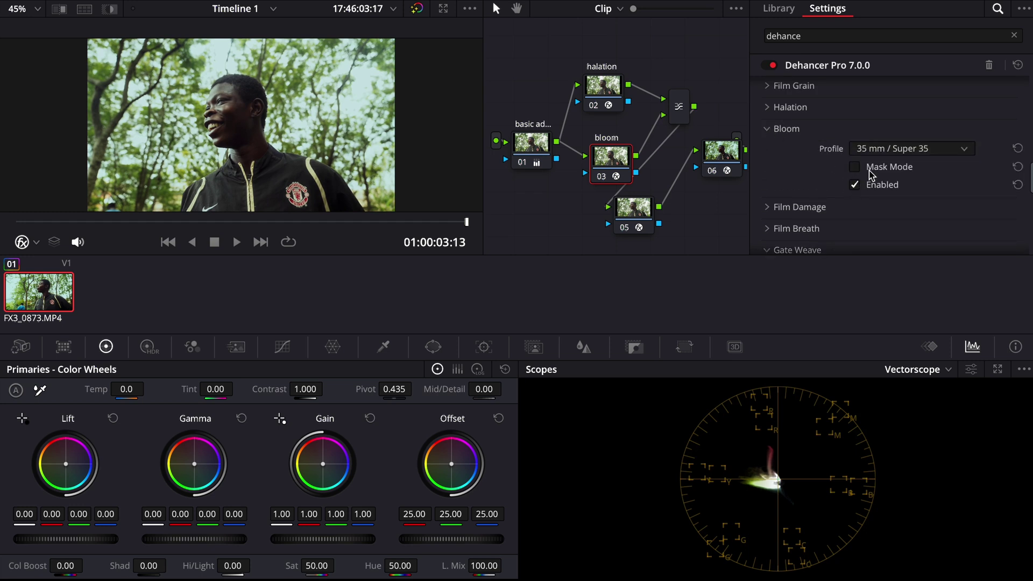
click(870, 168)
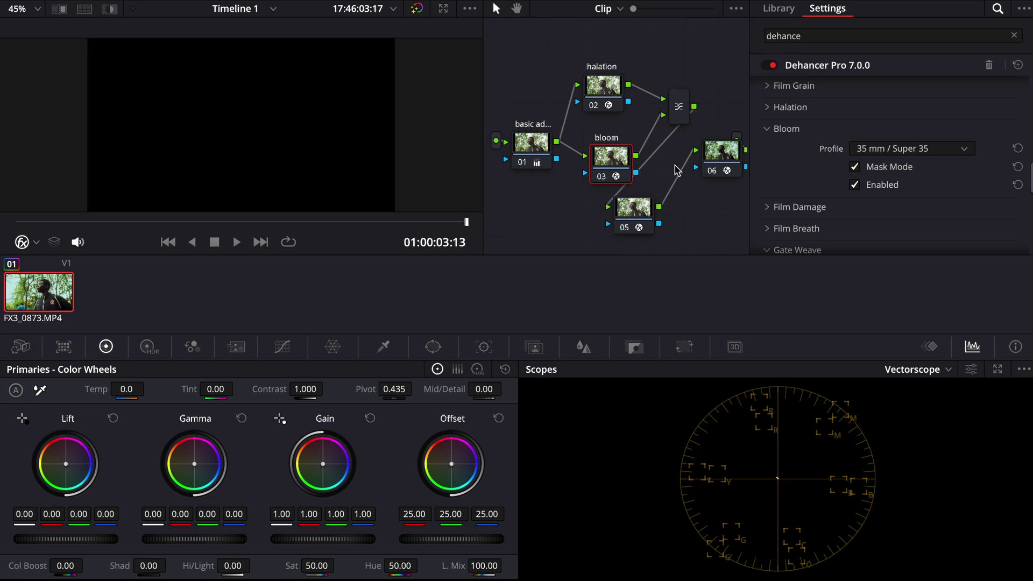
click(679, 109)
right_click(675, 118)
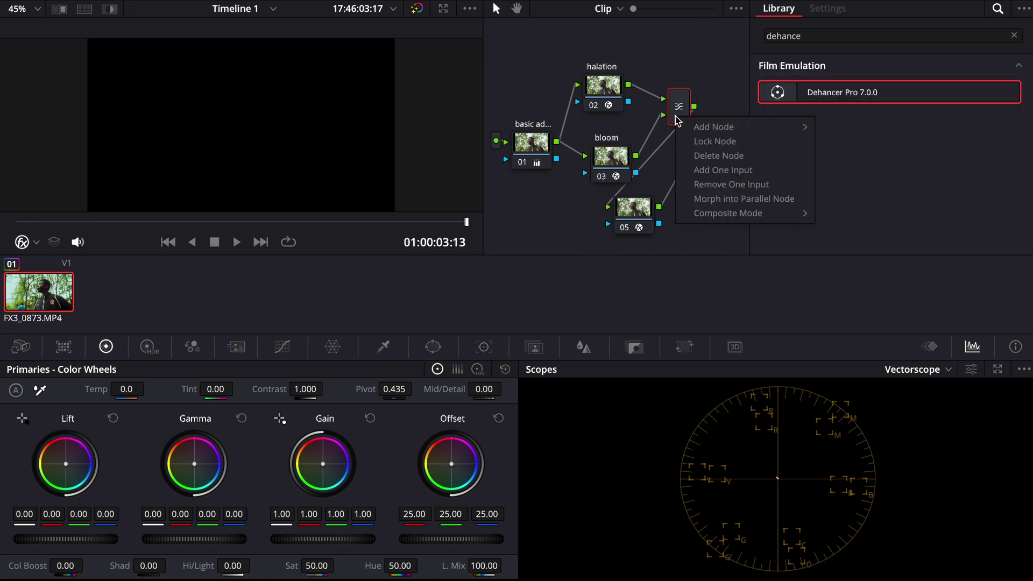
click(840, 232)
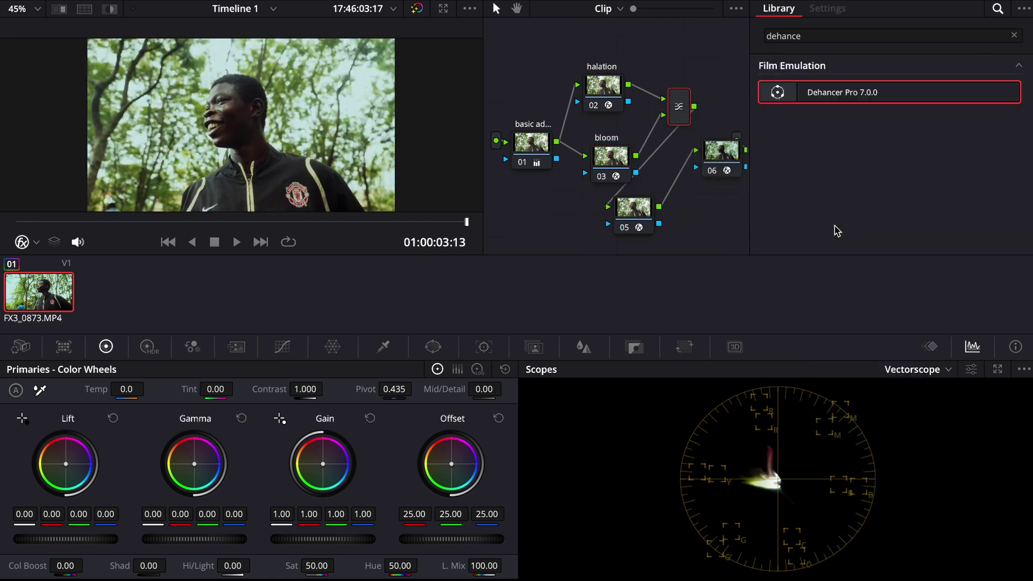
Set the bloom profile to Custom with Source Limiter 6.4 and adjusted Amplify and Diffusion.
click(926, 149)
click(921, 167)
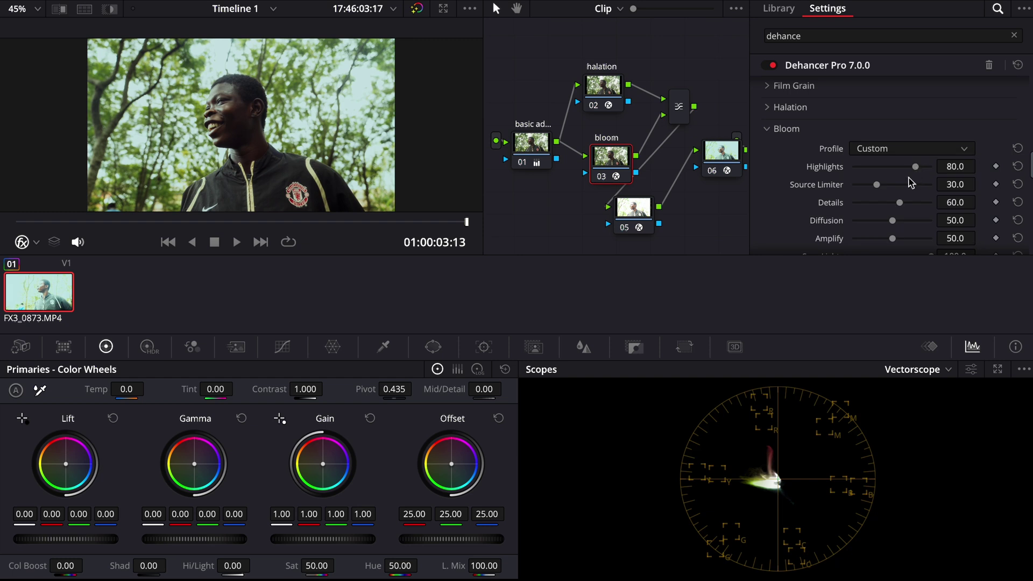
drag(879, 188, 855, 187)
mouse_move(855, 185)
mouse_down()
mouse_move(903, 185)
mouse_move(860, 187)
mouse_up()
scroll(894, 191, down, 2)
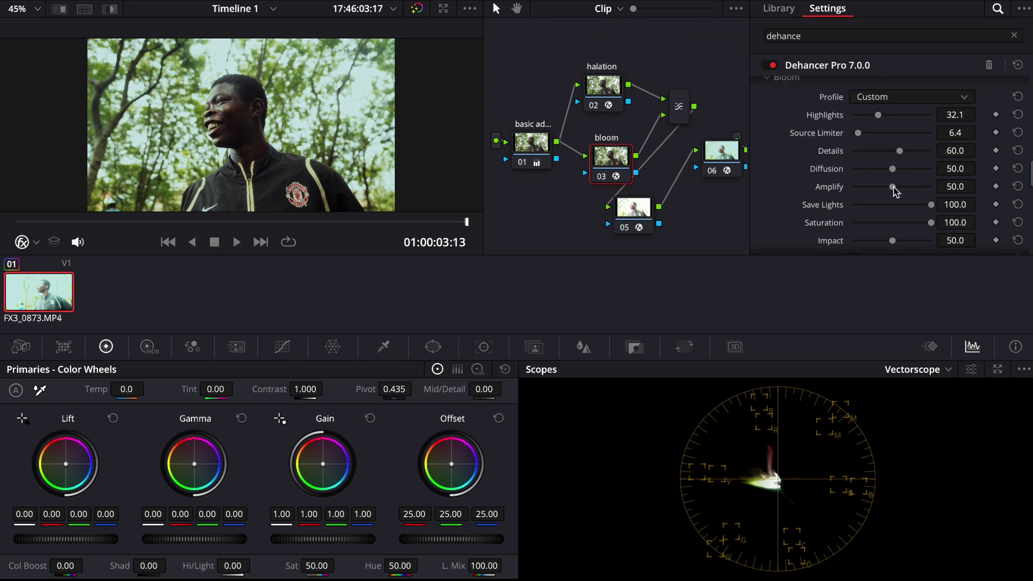
mouse_move(892, 190)
mouse_down()
mouse_move(895, 176)
mouse_move(867, 176)
mouse_up()
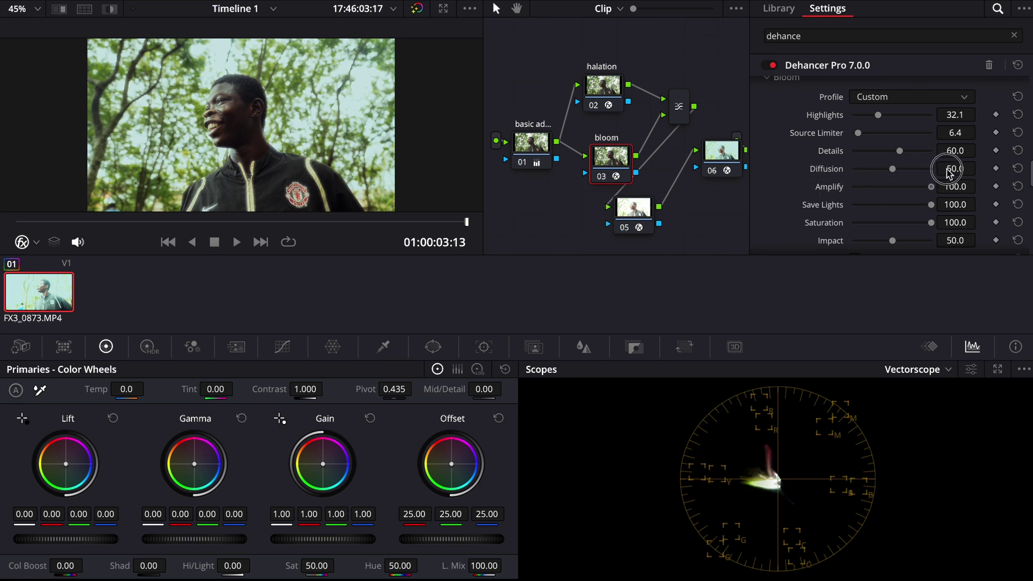
drag(867, 176, 870, 179)
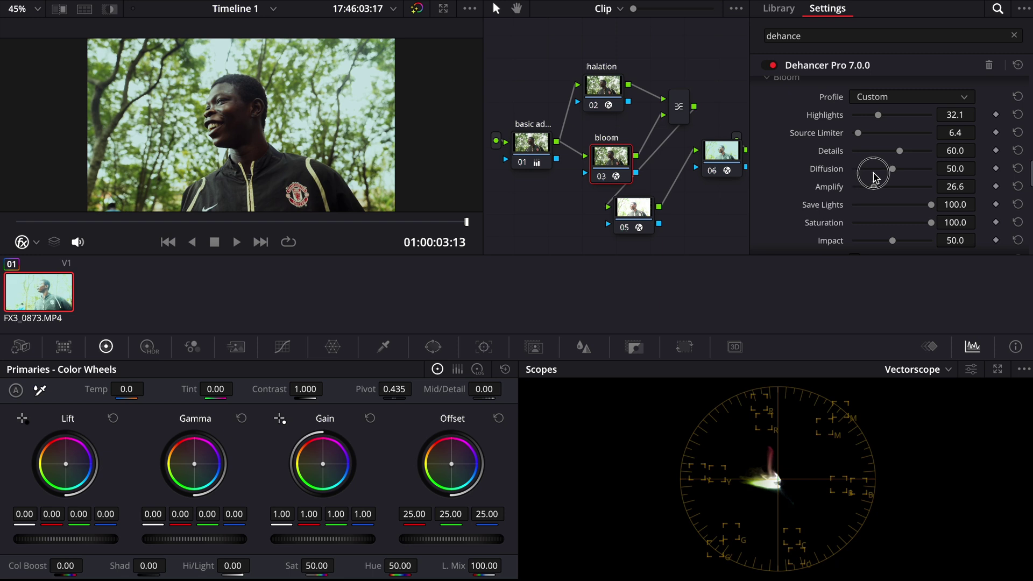
drag(873, 179, 900, 173)
drag(879, 115, 882, 114)
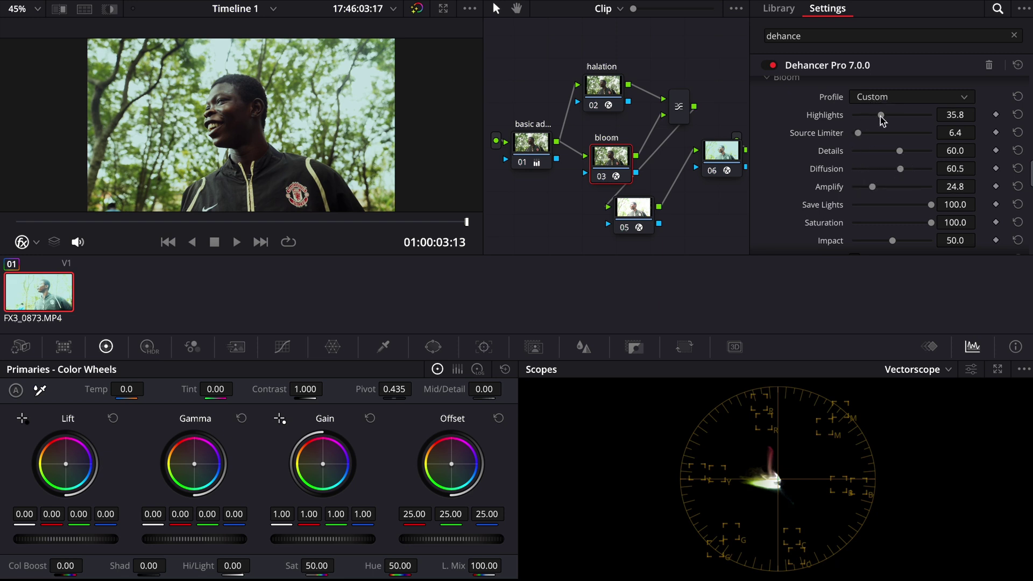
scroll(880, 162, down, 2)
Settle bloom at Highlights 35.8, Diffusion 40.3, Save Lights 63.3 and Impact 47.7.
drag(894, 213, 892, 211)
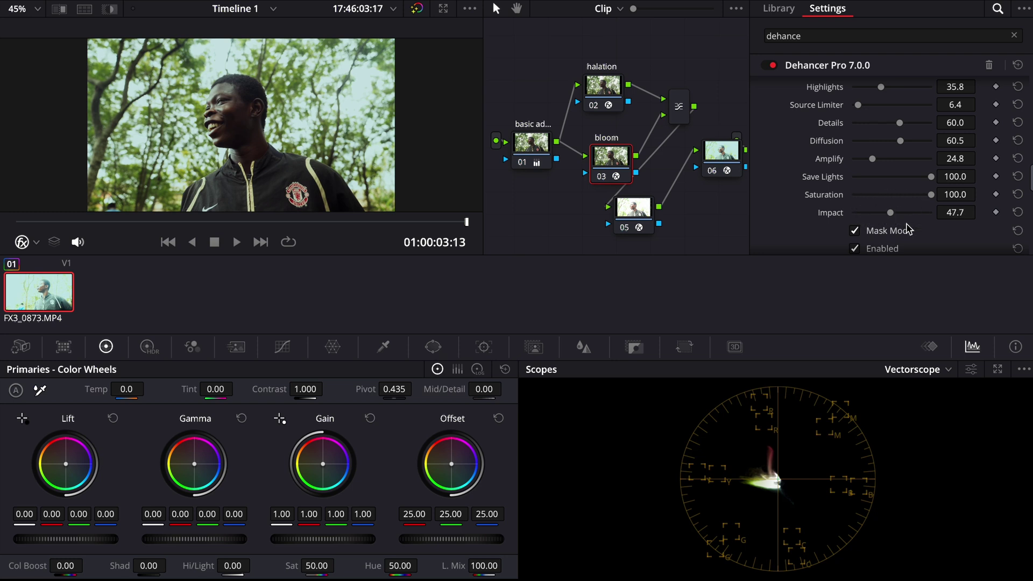
scroll(907, 231, down, 1)
scroll(907, 230, down, 1)
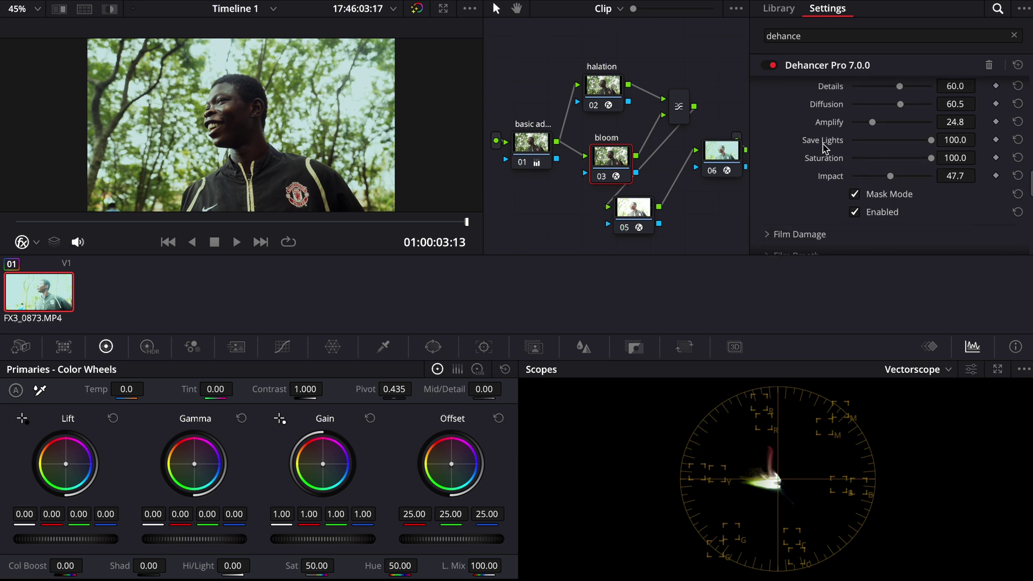
drag(898, 137, 899, 138)
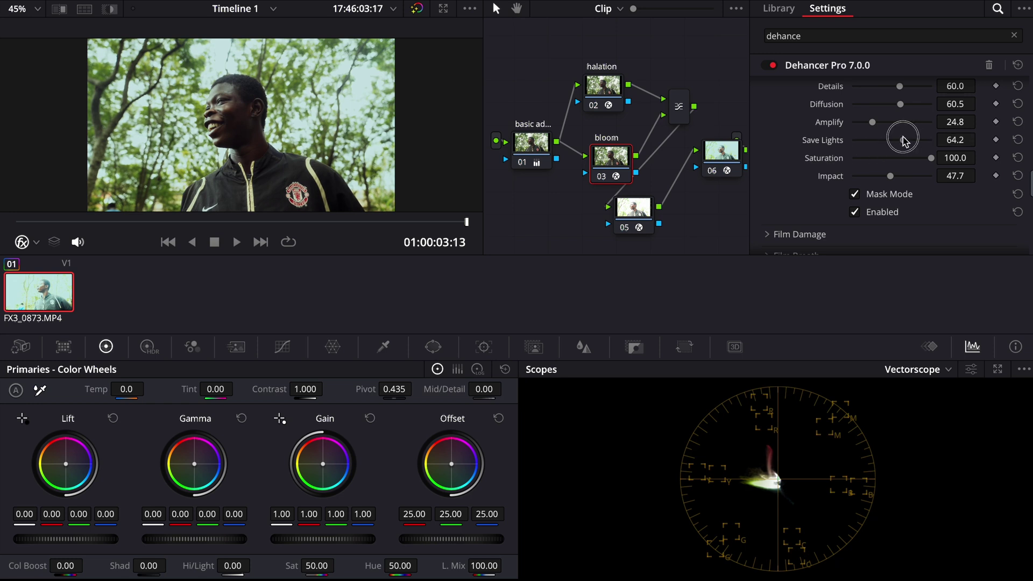
scroll(896, 136, up, 1)
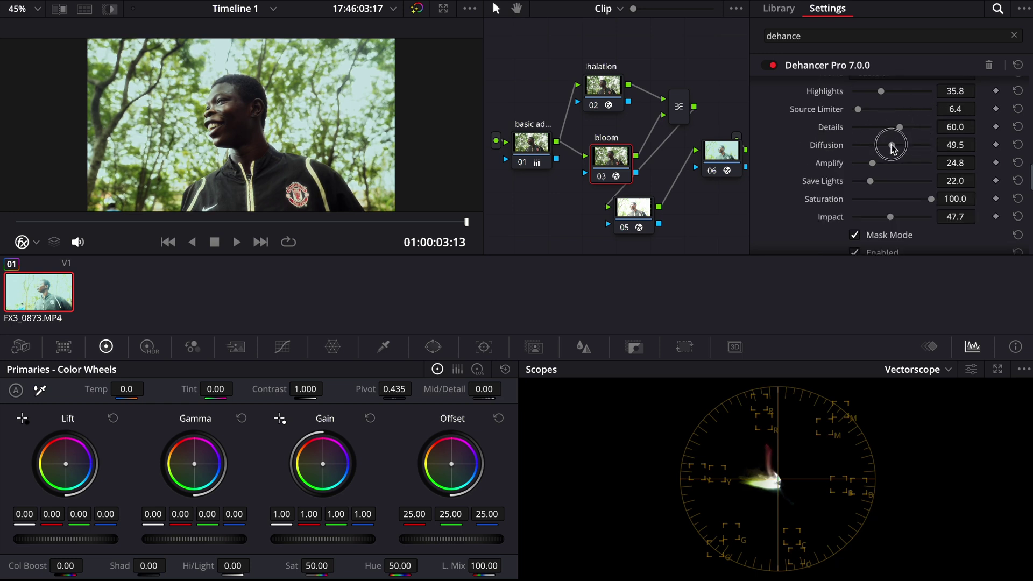
drag(896, 144, 884, 145)
drag(889, 181, 903, 183)
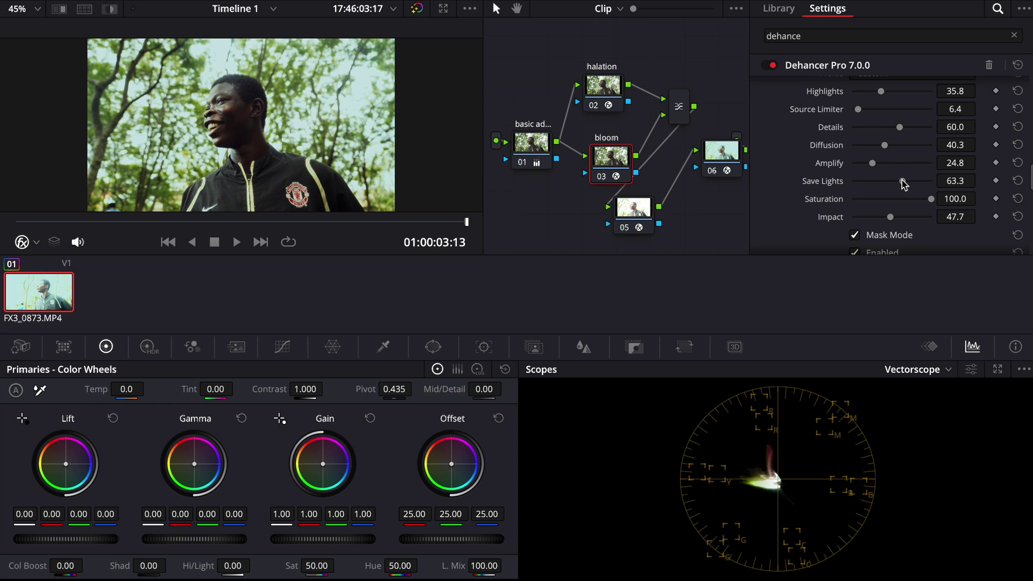
click(601, 84)
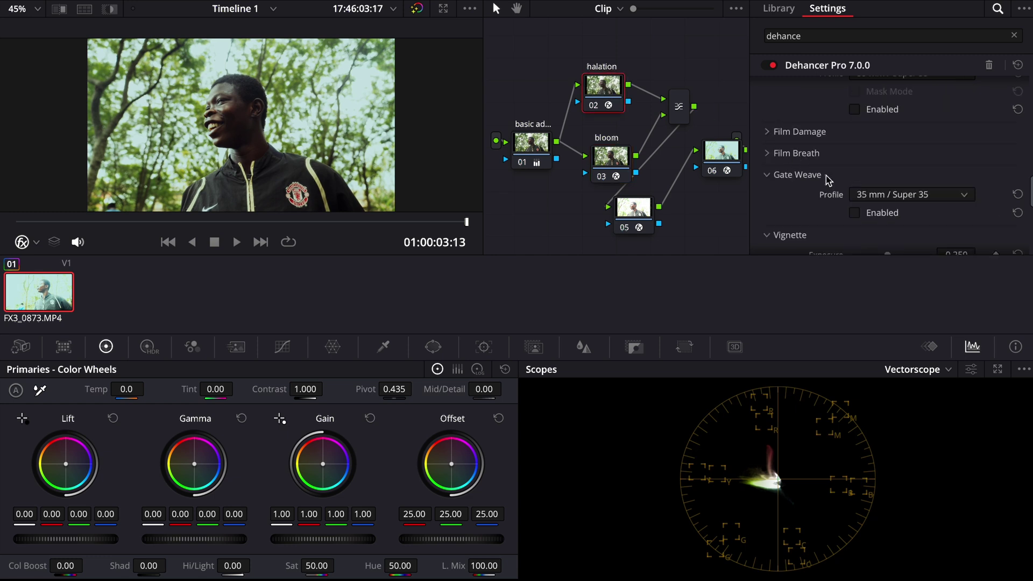
scroll(826, 180, down, 1)
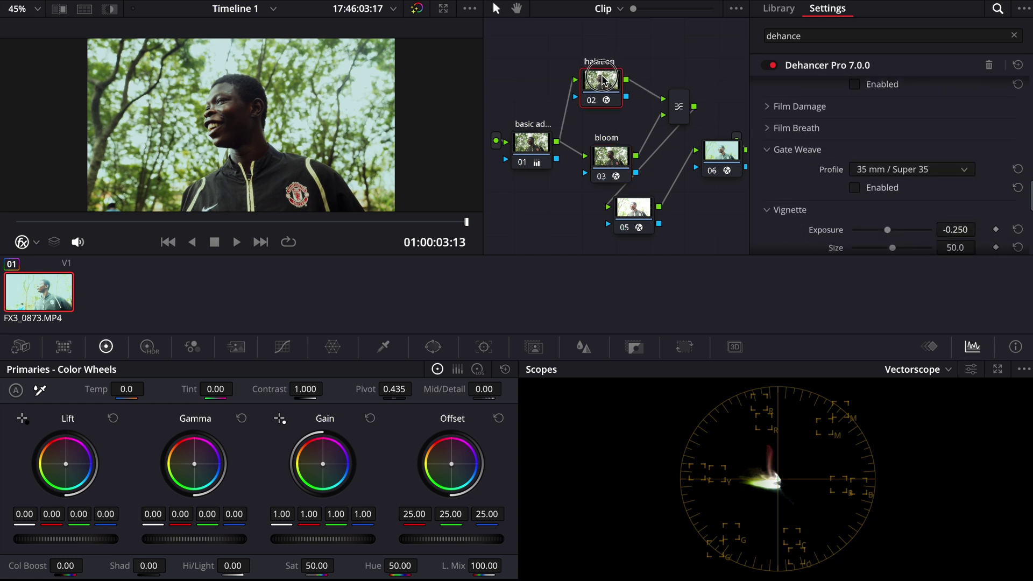
Set the halation node's composite mode to Add so it blends additively.
drag(602, 79, 601, 81)
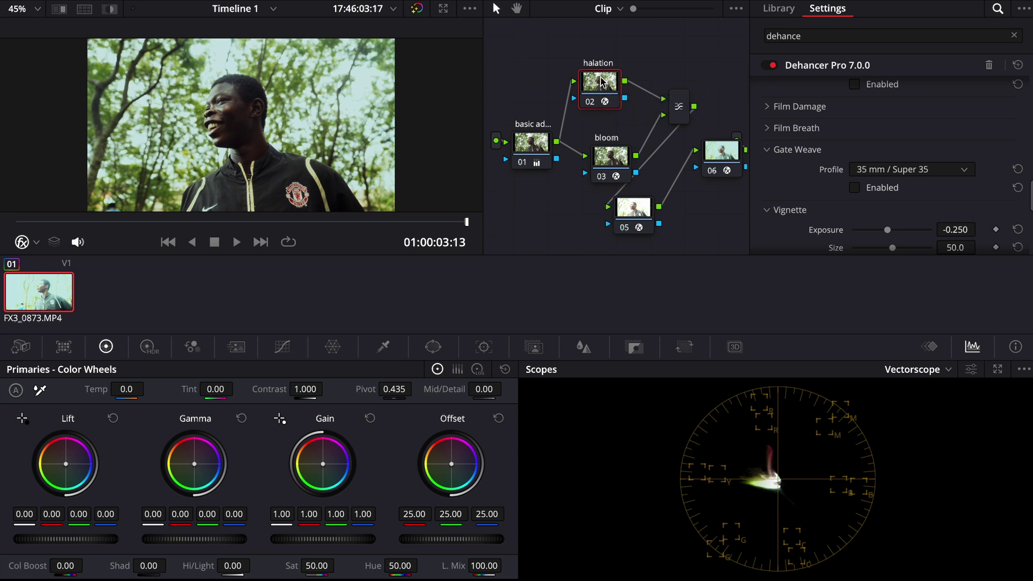
right_click(601, 81)
click(598, 81)
right_click(592, 81)
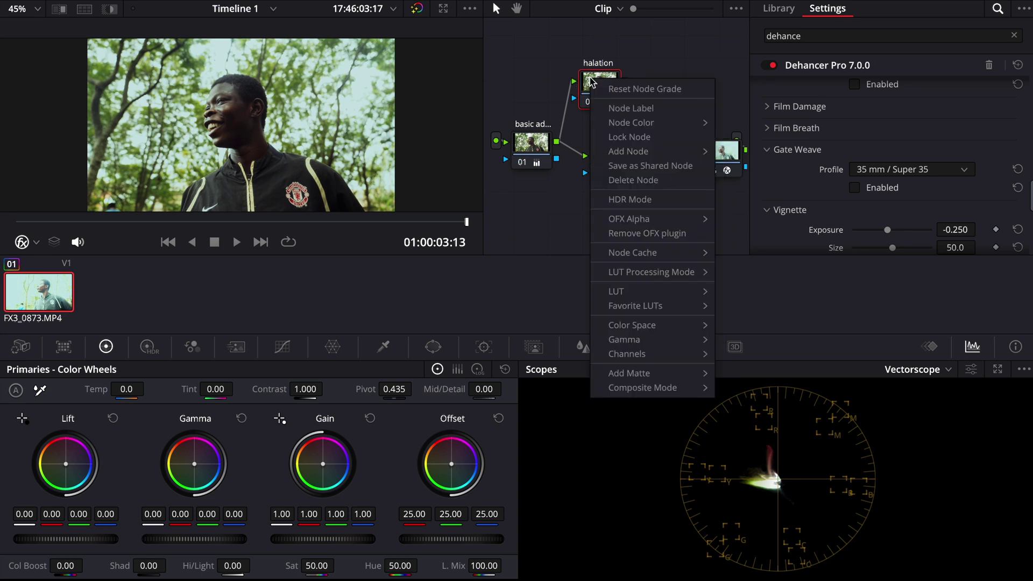
click(590, 82)
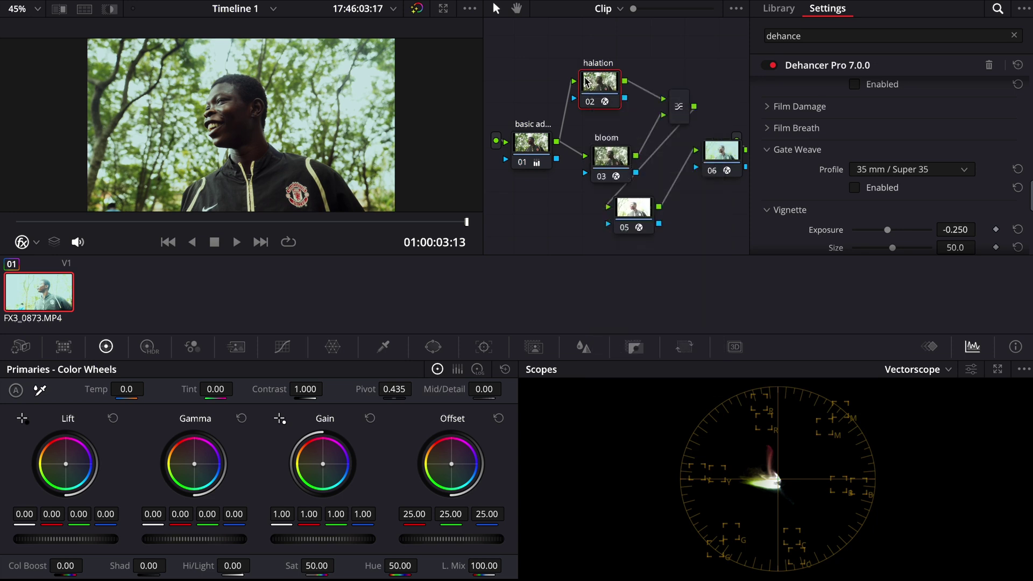
right_click(586, 82)
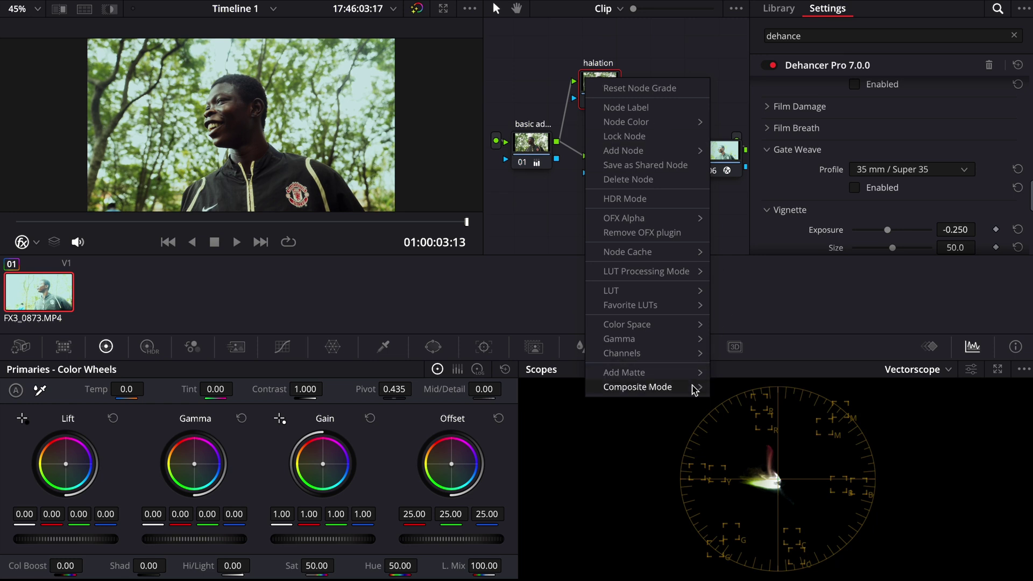
mouse_move(637, 388)
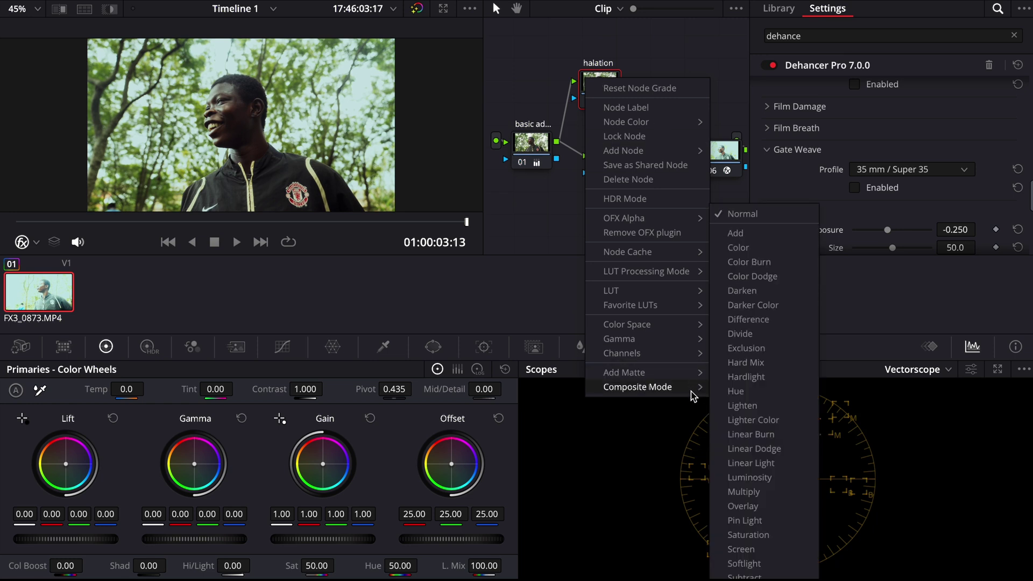
click(735, 232)
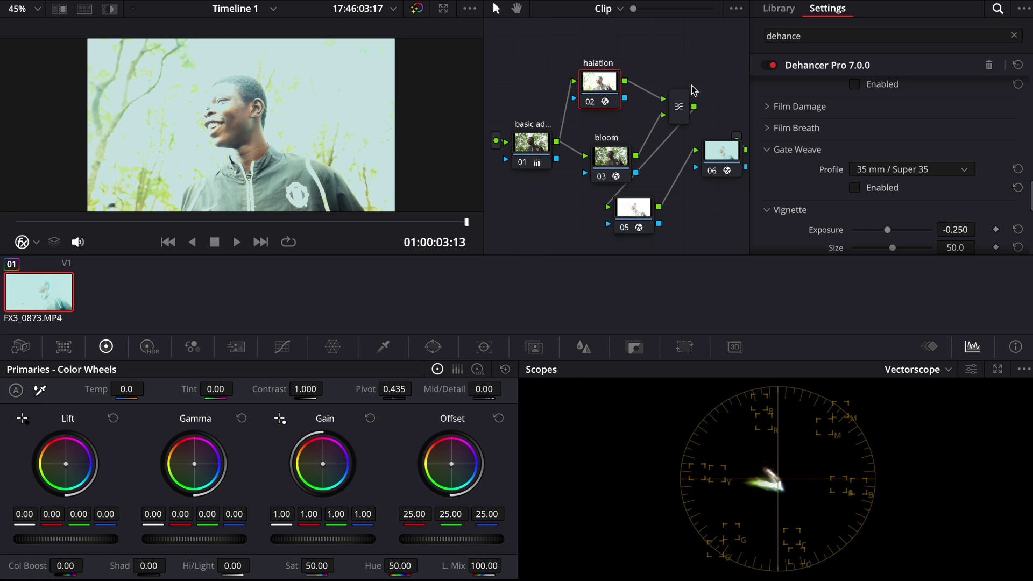
scroll(911, 120, up, 3)
scroll(910, 121, up, 2)
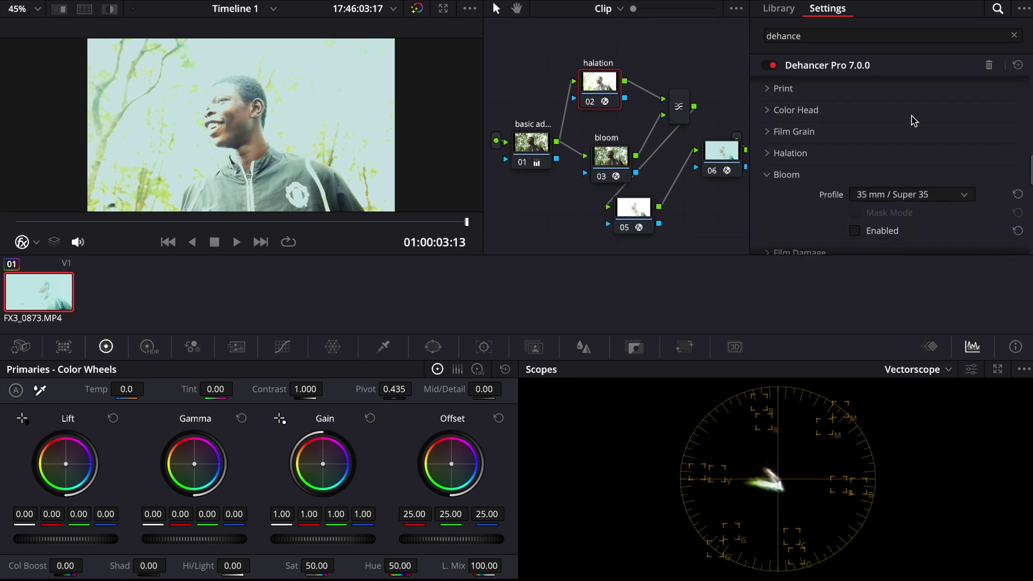
Enable Halation with a Custom profile and raise Source Limiter to 17.5.
click(774, 152)
click(882, 207)
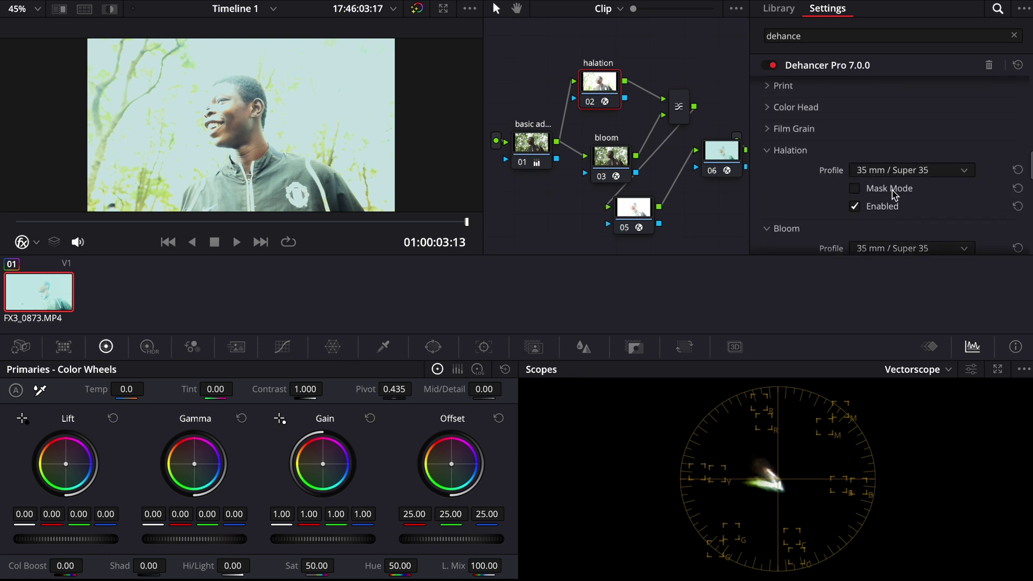
click(904, 172)
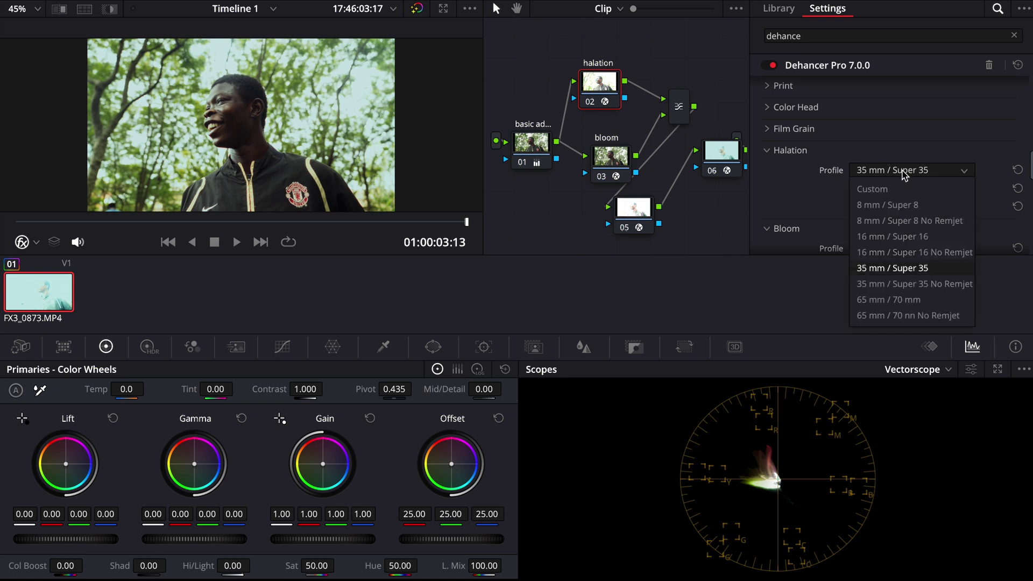
click(903, 188)
scroll(896, 202, down, 1)
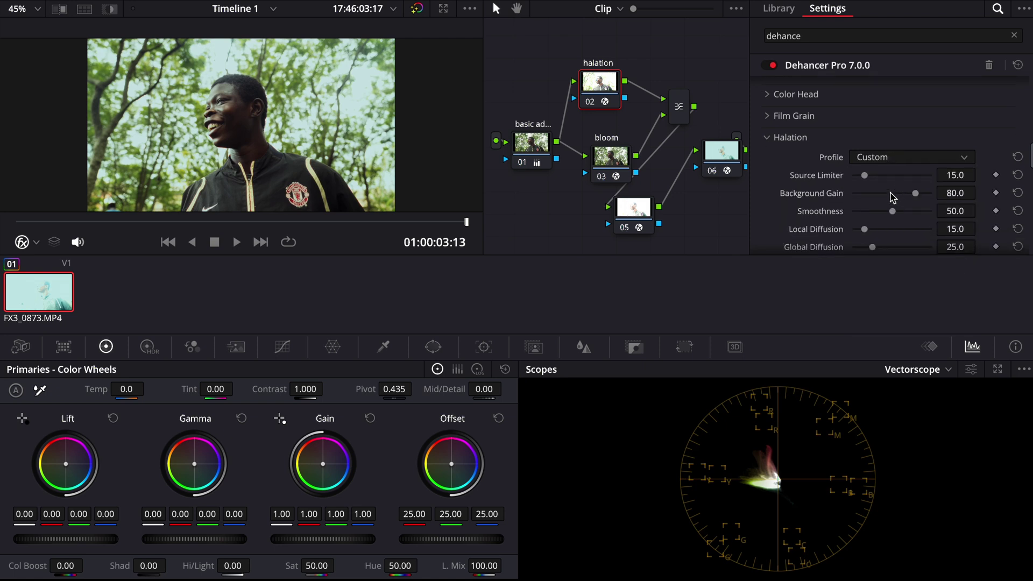
drag(866, 177, 867, 178)
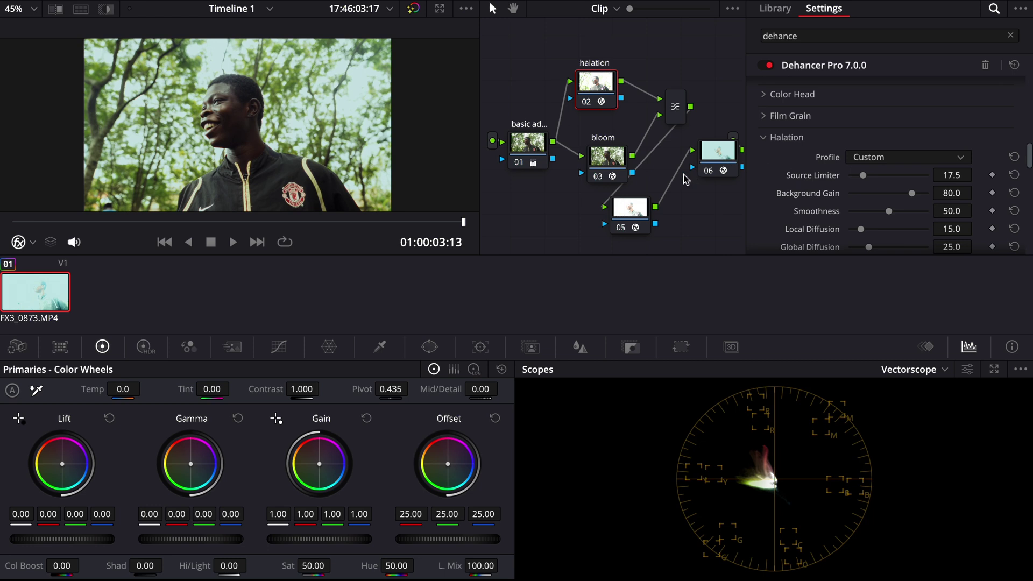
click(642, 208)
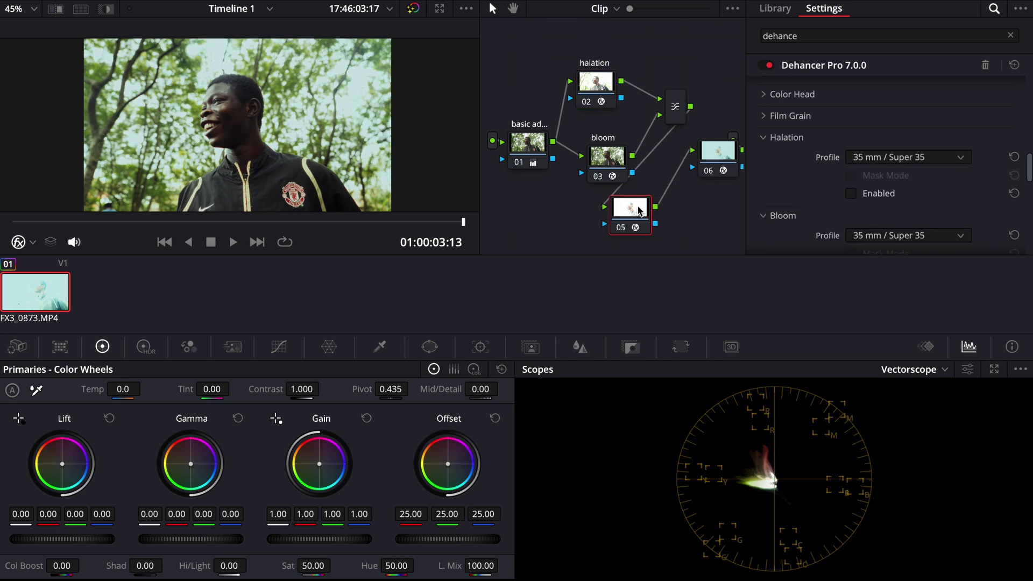
scroll(831, 178, down, 10)
scroll(832, 177, up, 10)
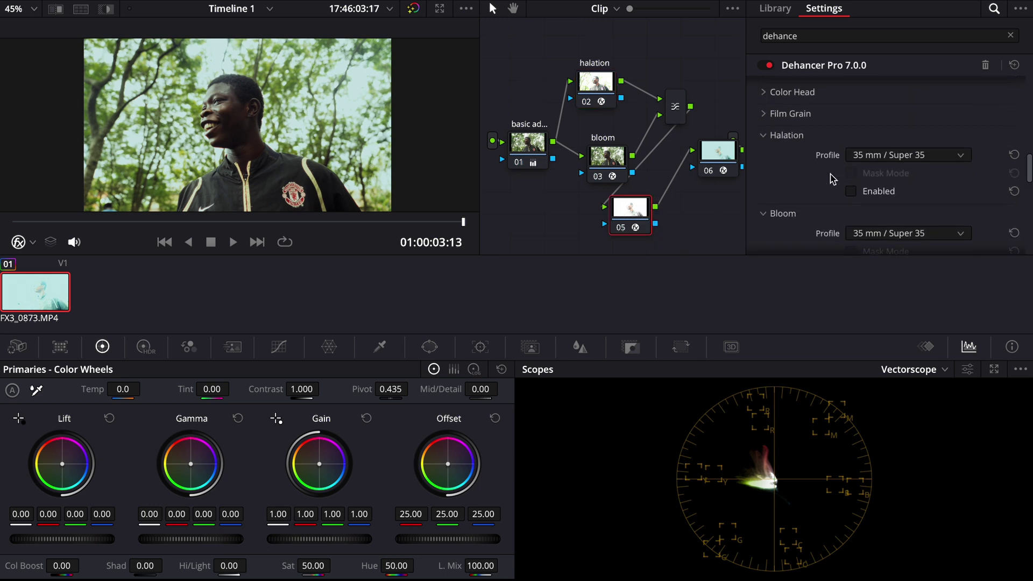
scroll(832, 178, up, 3)
Enable Film Grain on node 05, trying 8 mm ISO 50 then settling on 35 mm ISO 50.
click(764, 234)
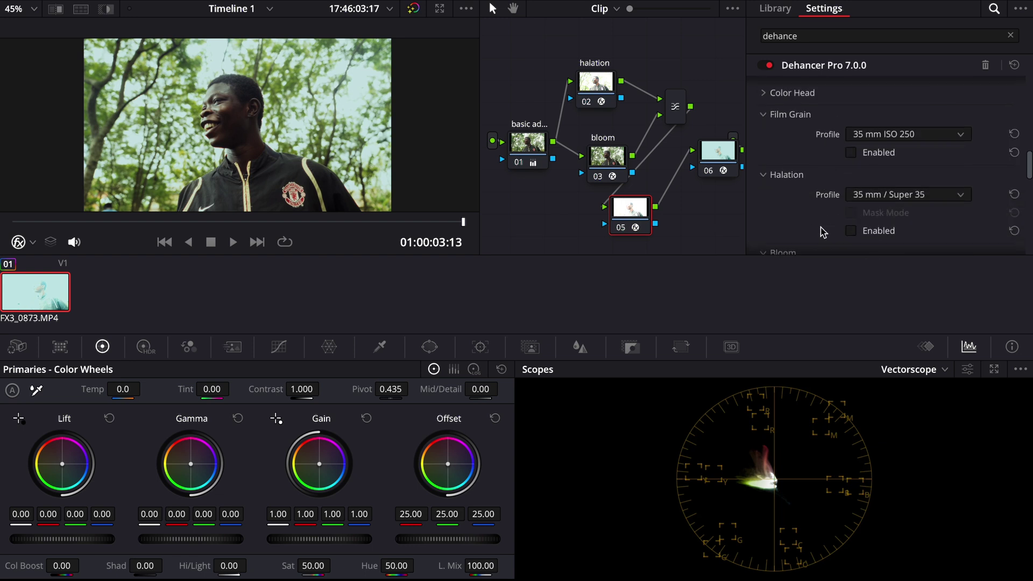
scroll(868, 129, down, 1)
click(872, 113)
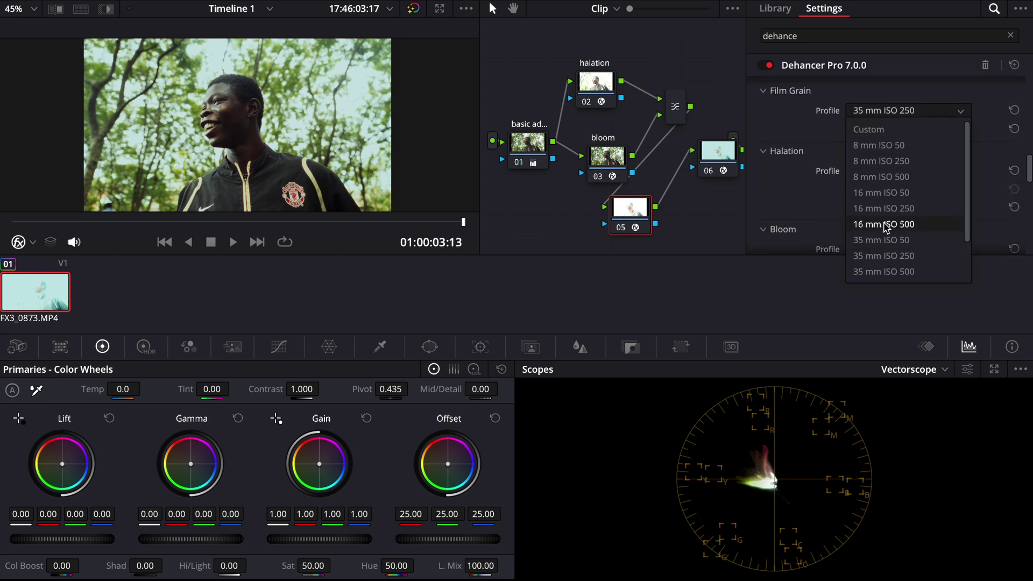
scroll(884, 202, down, 1)
scroll(882, 159, up, 1)
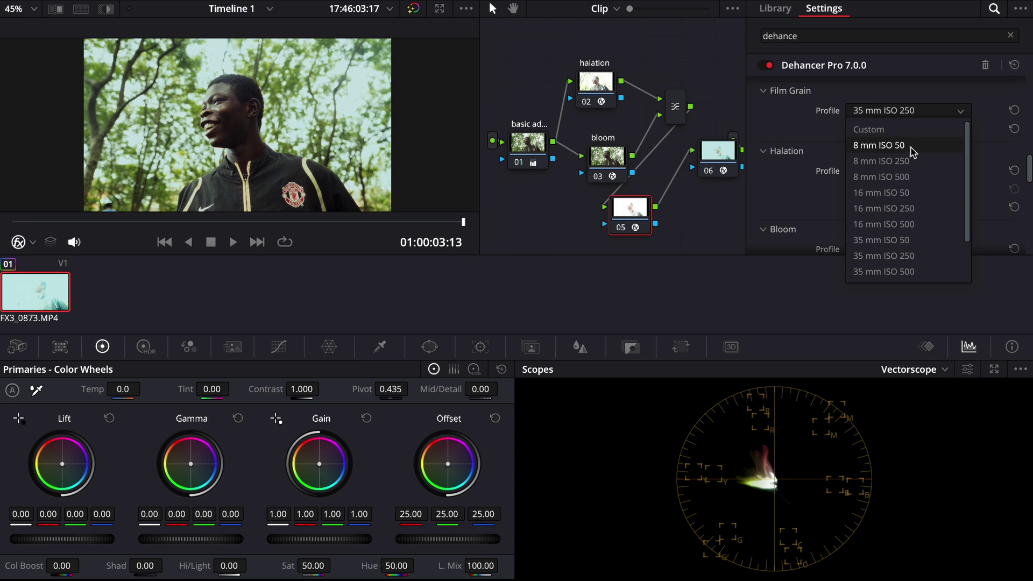
click(913, 153)
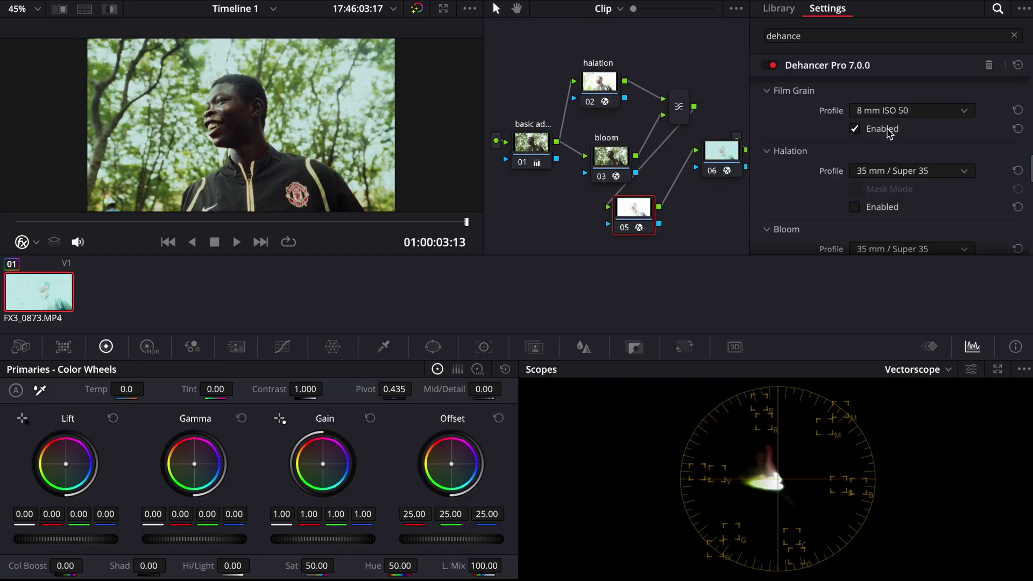
click(894, 113)
click(894, 113)
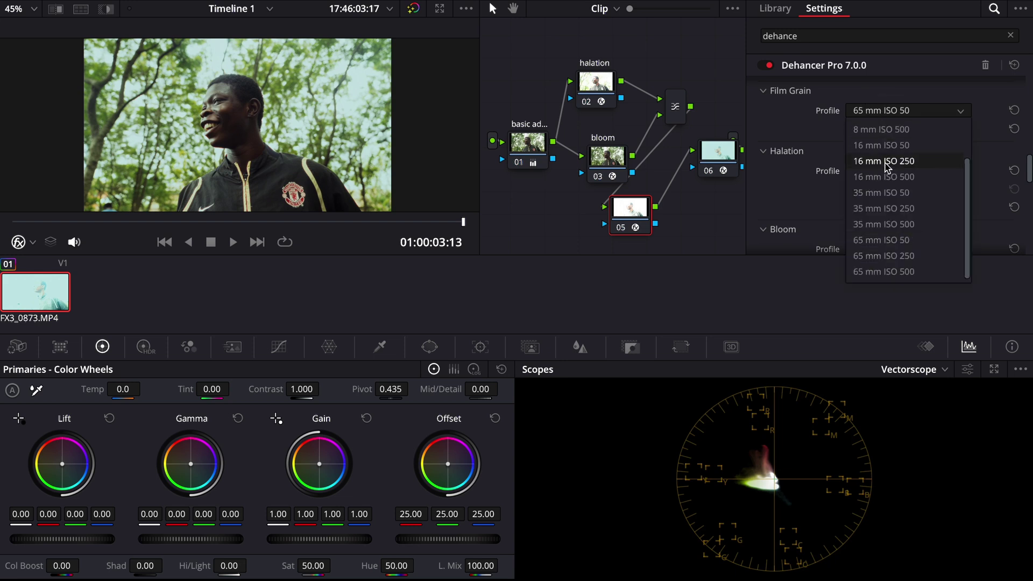
click(884, 193)
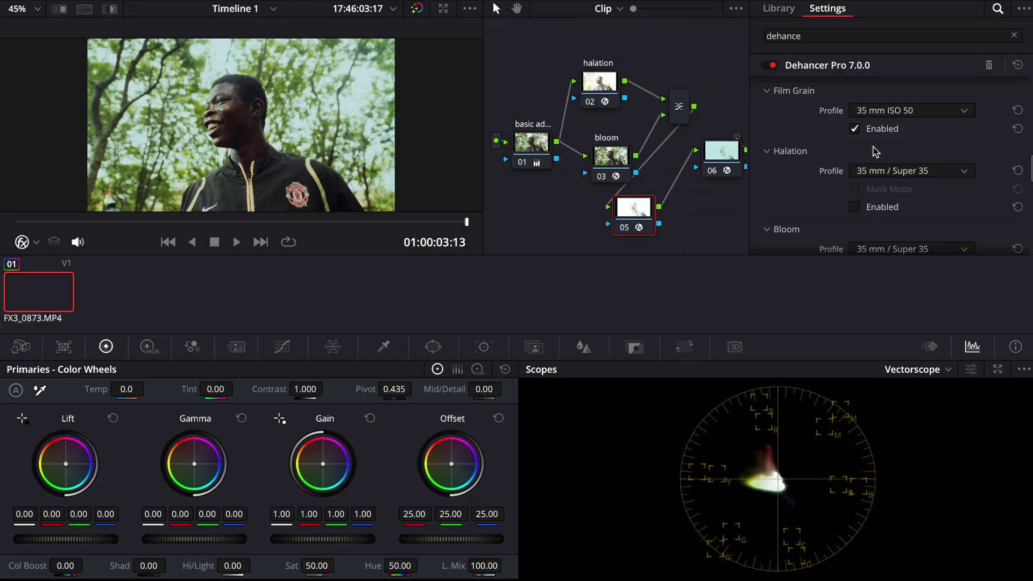
Enable Color Head on node 06 with a yellow-blue shift and Impact lowered to about 60.
click(724, 159)
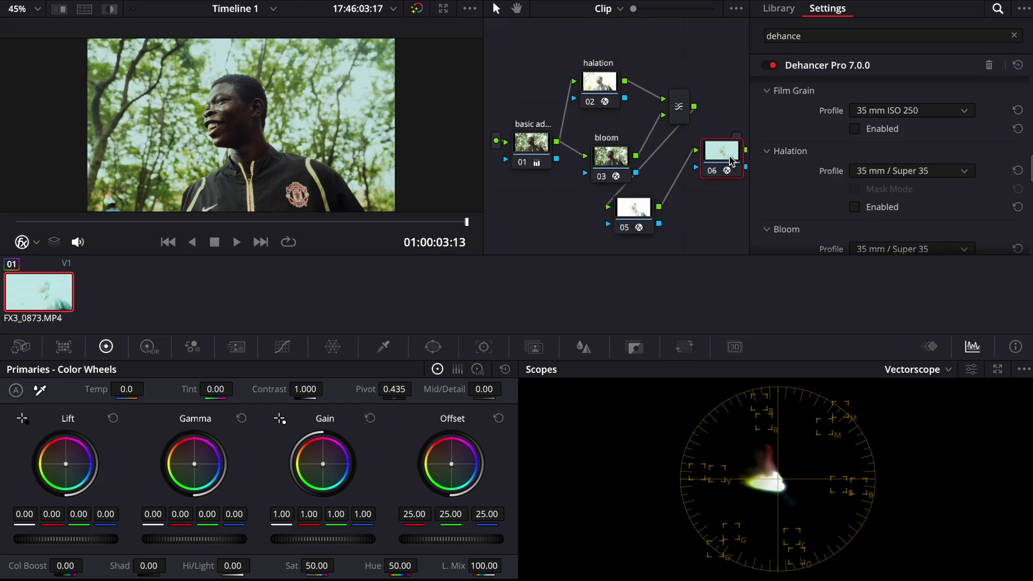
scroll(813, 153, up, 5)
scroll(814, 152, down, 1)
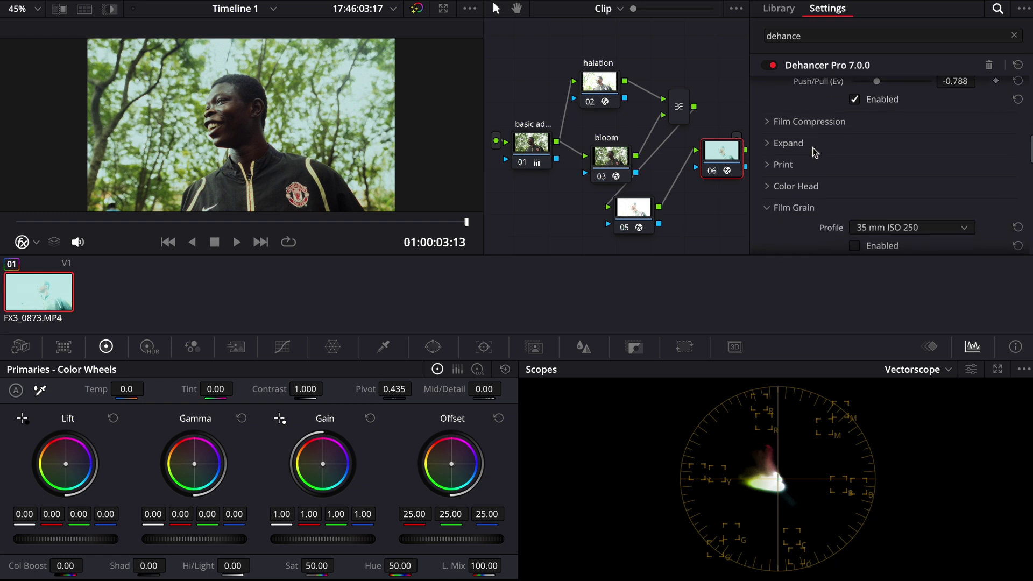
scroll(814, 152, down, 1)
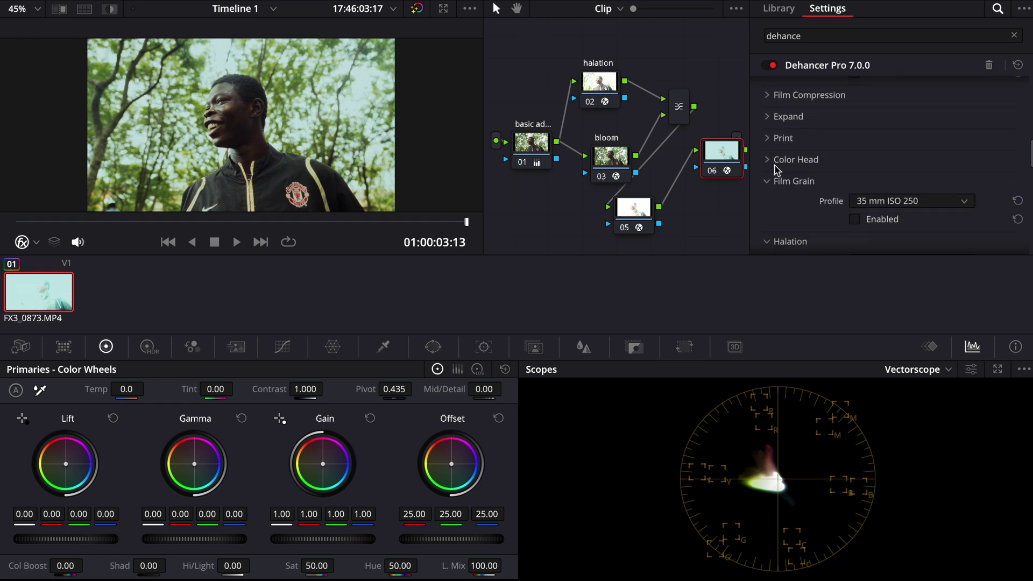
click(770, 160)
scroll(885, 139, down, 6)
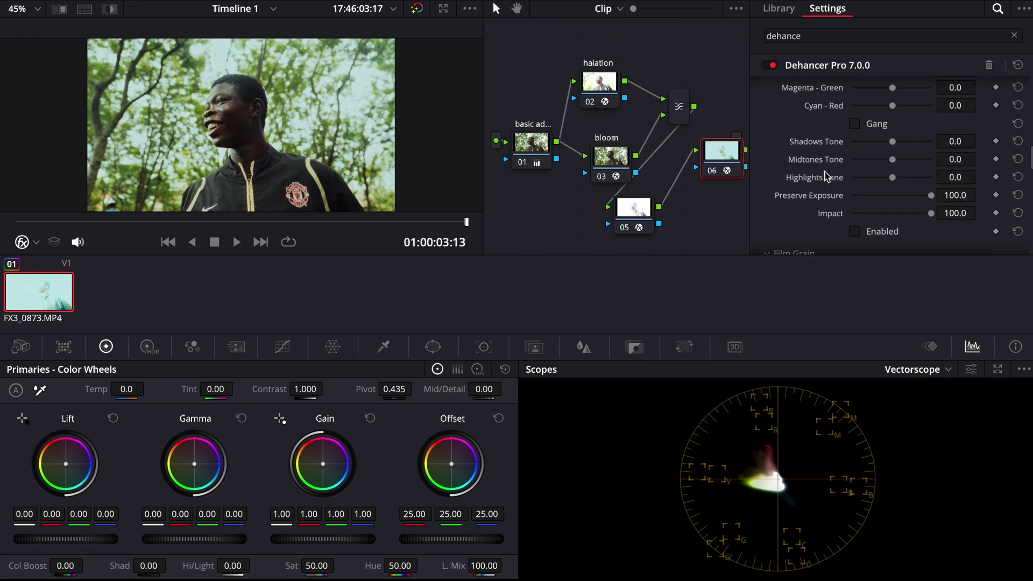
scroll(886, 139, up, 3)
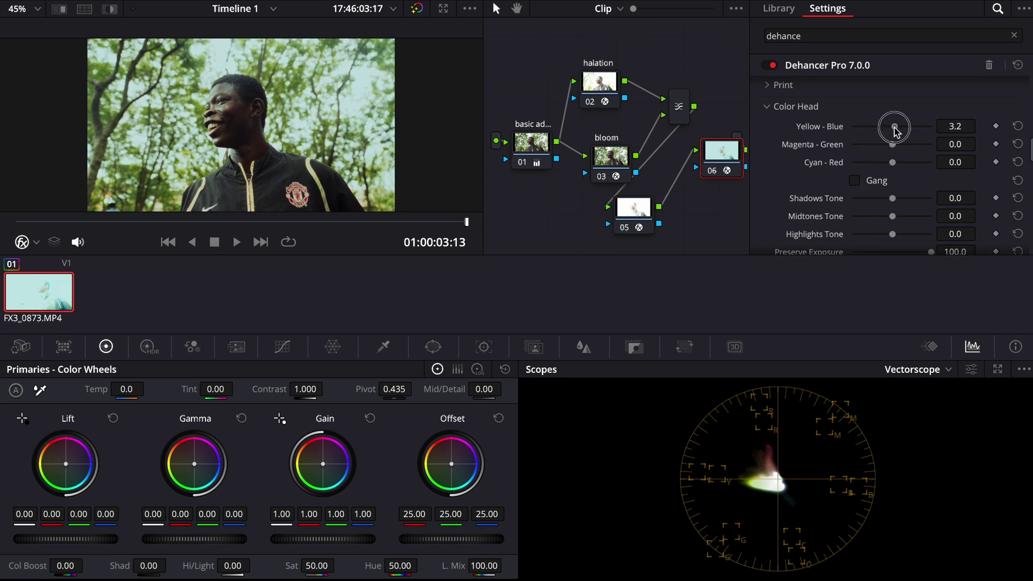
drag(892, 127, 870, 127)
scroll(875, 189, down, 3)
scroll(877, 202, down, 1)
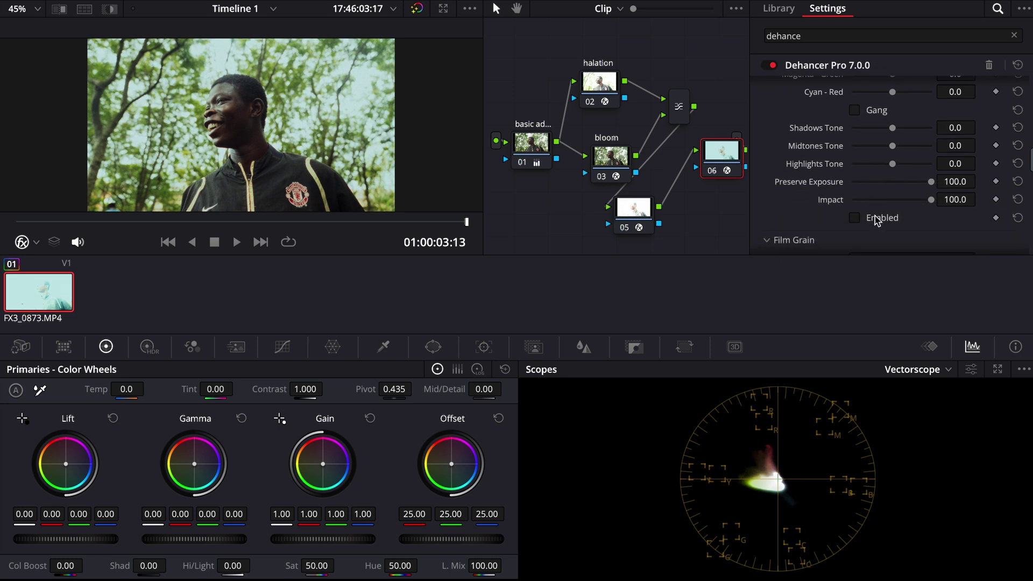
click(876, 219)
scroll(875, 146, up, 4)
mouse_move(871, 125)
mouse_down()
mouse_move(898, 118)
mouse_move(892, 154)
mouse_up()
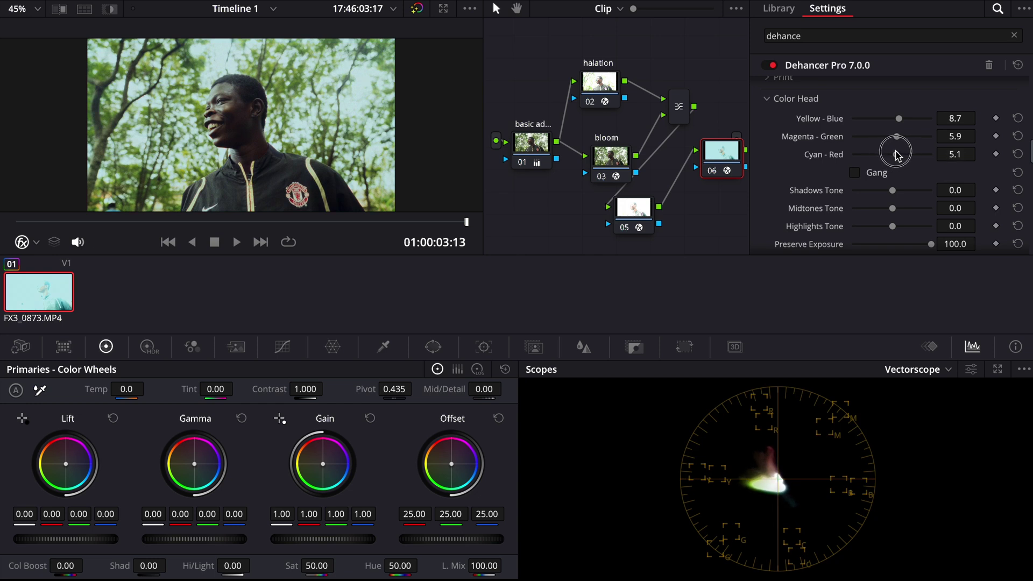
mouse_move(892, 154)
mouse_down()
mouse_move(885, 173)
mouse_move(908, 191)
mouse_move(883, 209)
mouse_move(897, 206)
mouse_up()
scroll(894, 192, down, 1)
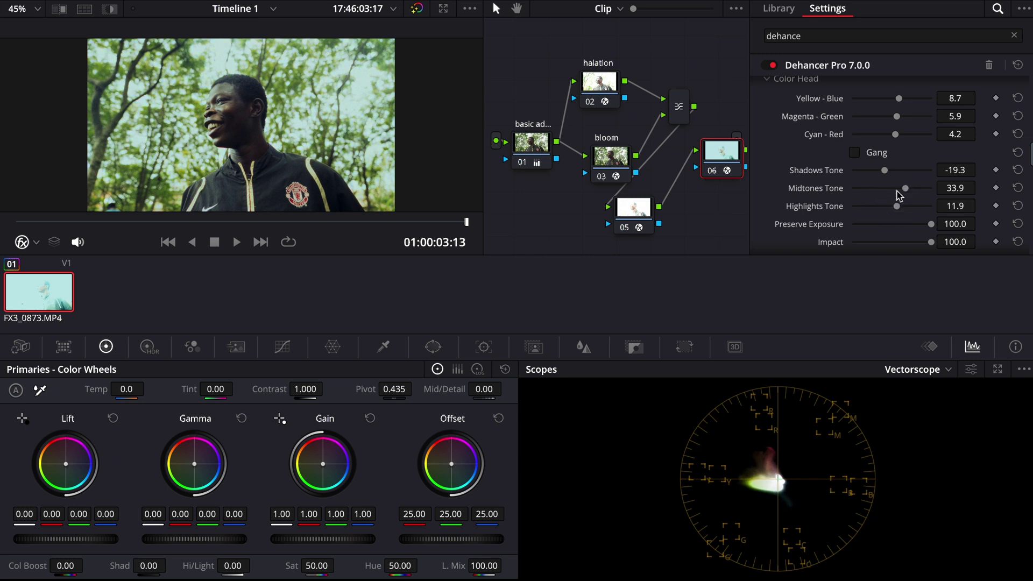
scroll(902, 216, down, 3)
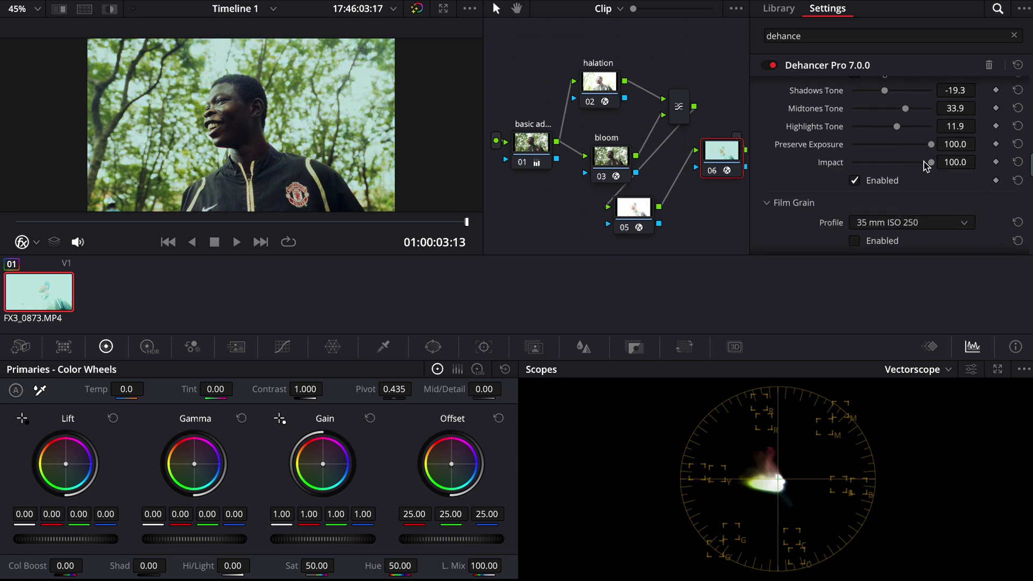
drag(930, 167, 872, 167)
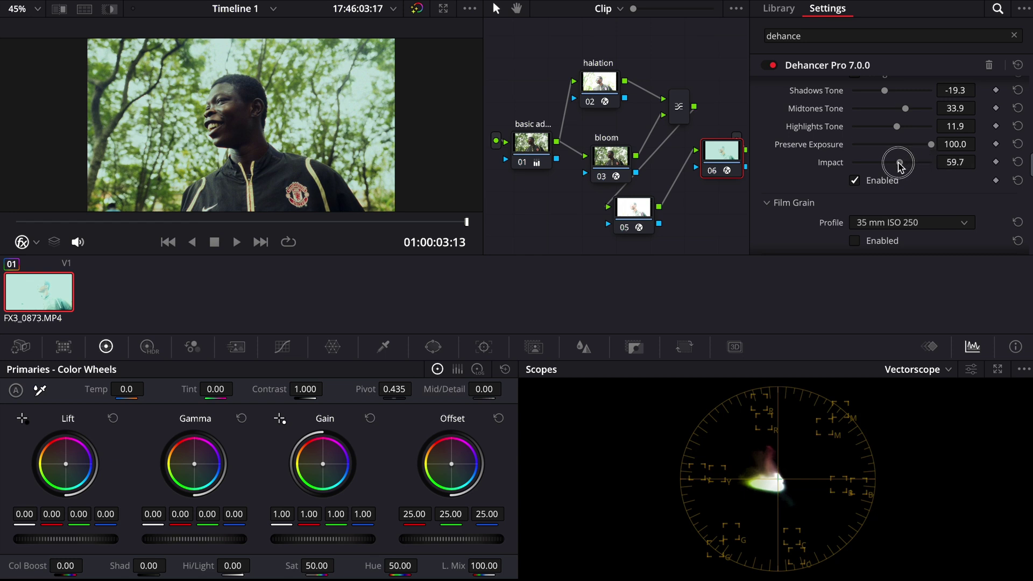
scroll(902, 208, down, 3)
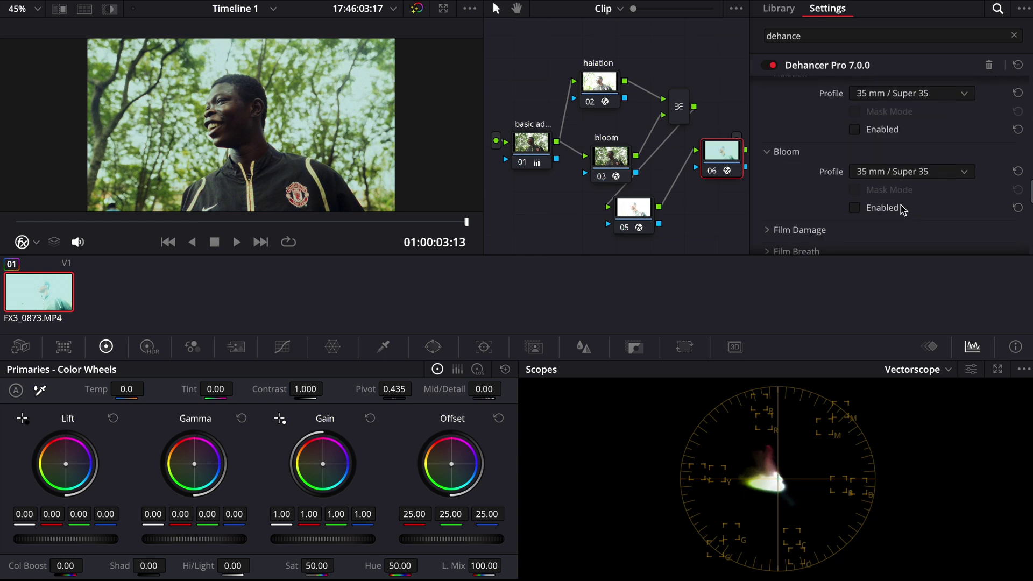
scroll(902, 208, down, 5)
scroll(902, 209, down, 5)
scroll(902, 210, down, 2)
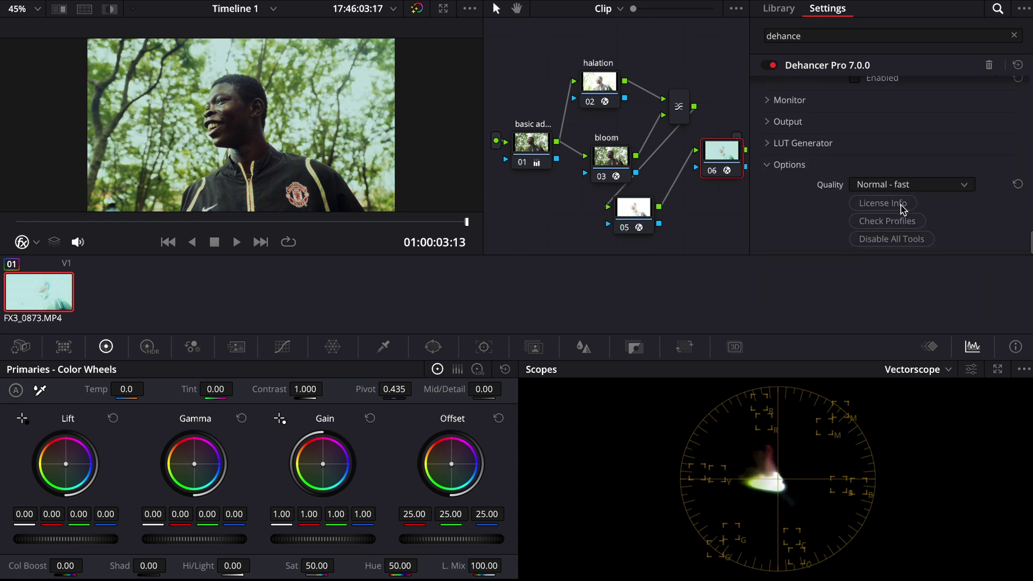
click(779, 121)
Lower Dehancer's Output Total Impact to 83.5 and reveal the Film Damage settings.
drag(929, 142, 923, 142)
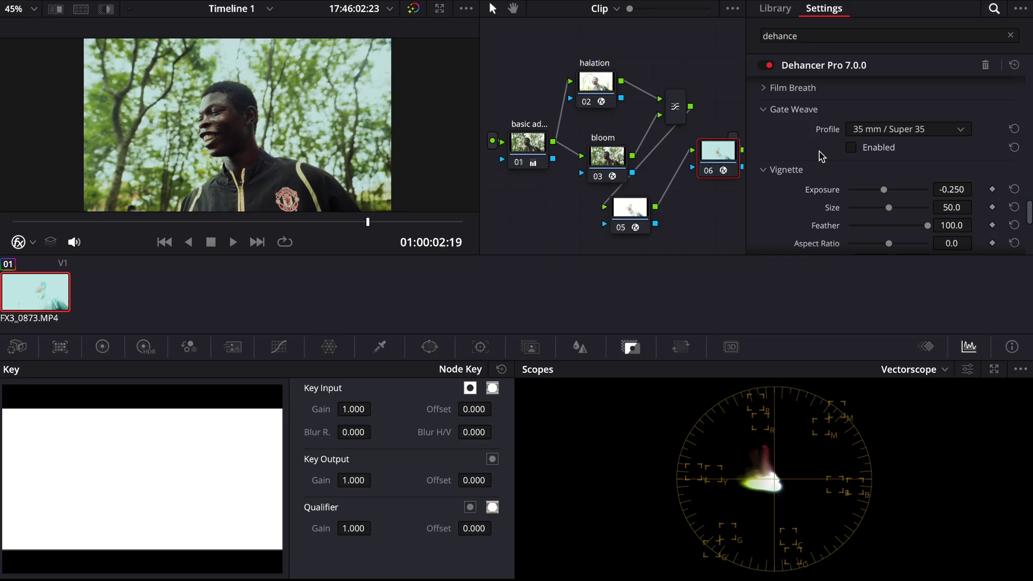
scroll(820, 156, up, 3)
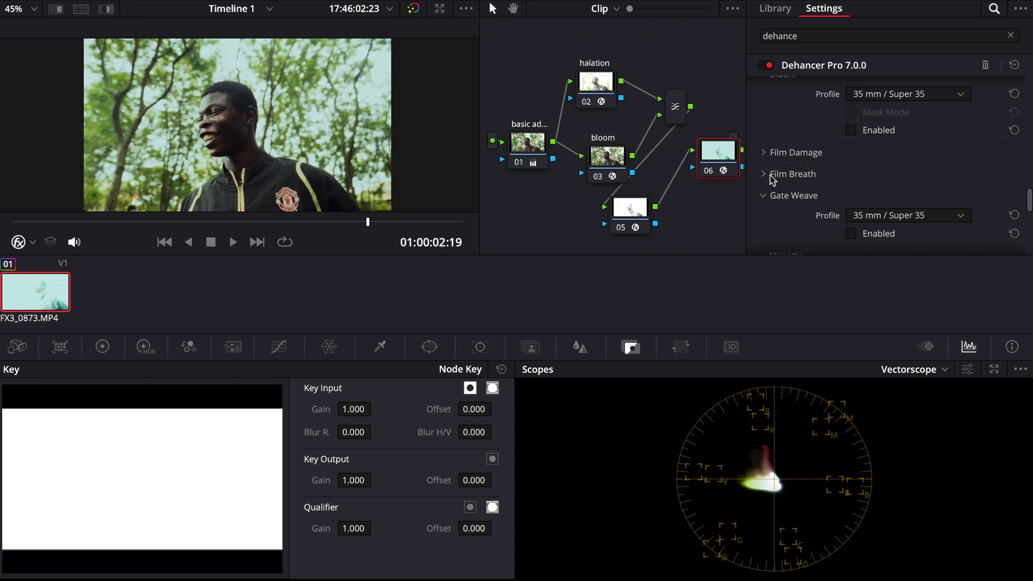
click(771, 159)
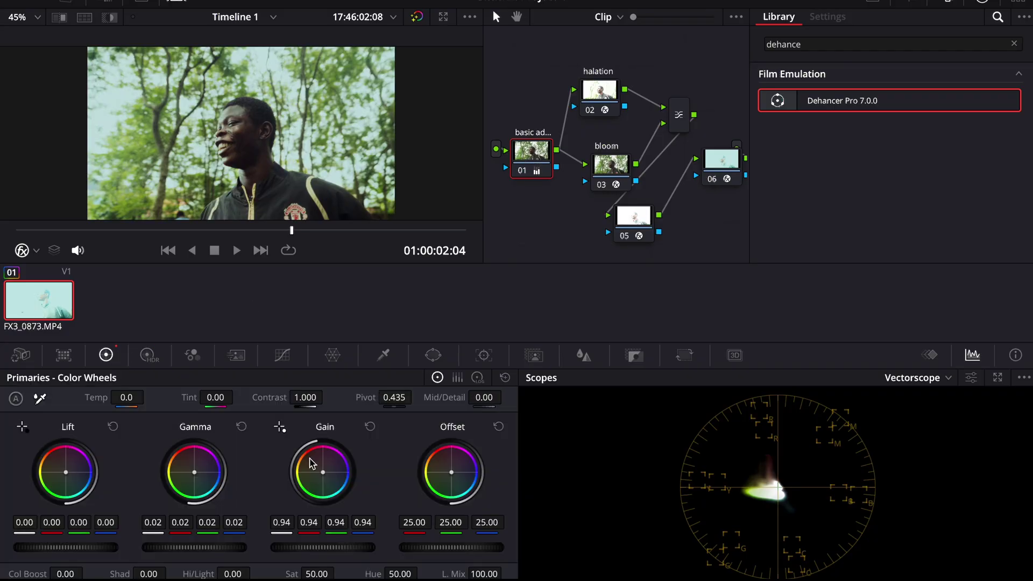
Set node 01 highlights to -85 and shadows to about 14.5, then disable Film Compression.
drag(234, 571, 87, 570)
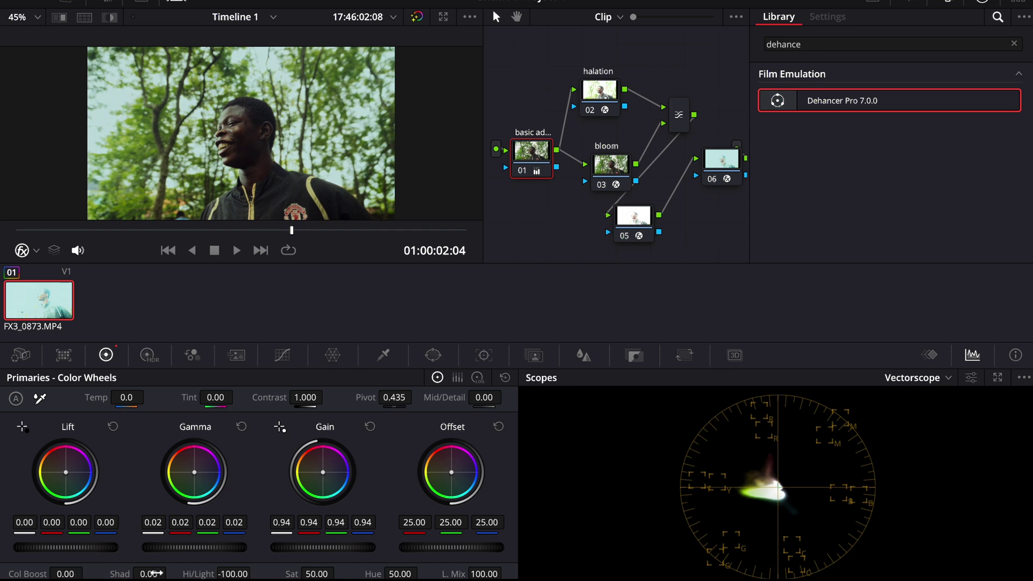
drag(222, 573, 235, 574)
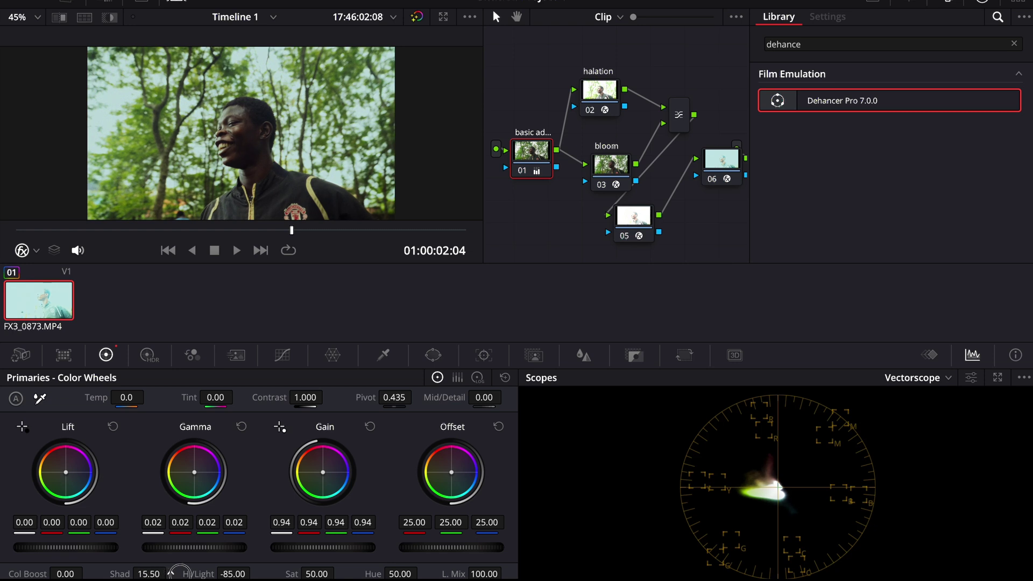
mouse_move(153, 573)
mouse_down()
mouse_move(185, 571)
mouse_move(159, 575)
mouse_up()
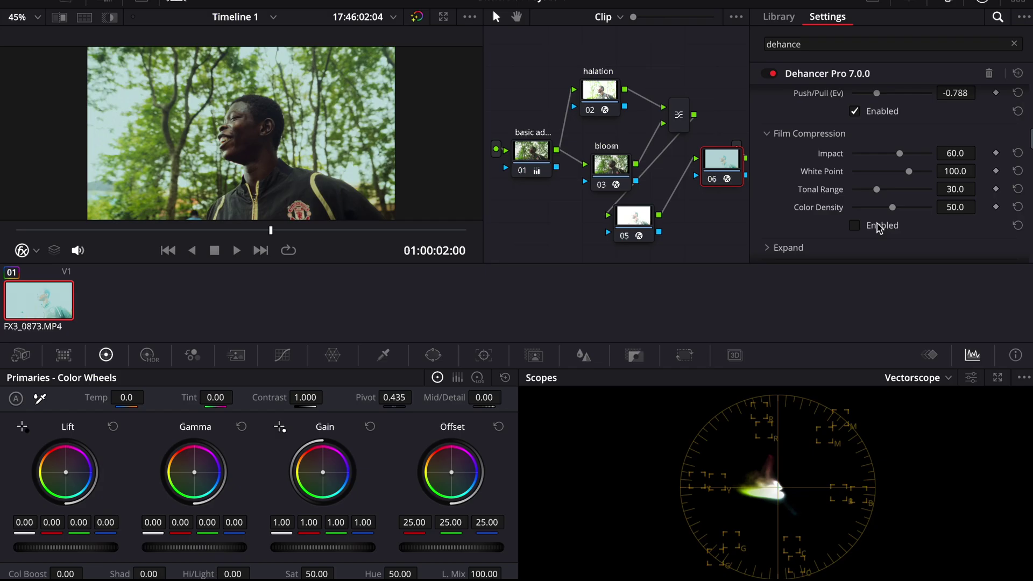
click(879, 227)
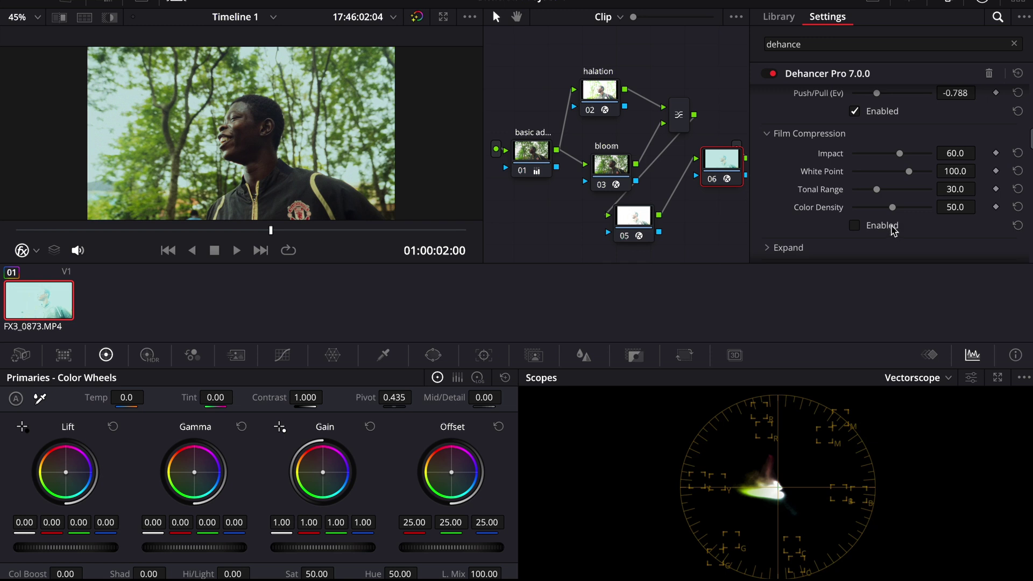
Re-enable Film Compression with a wider tonal range of 46.8 and a raised white point.
click(892, 227)
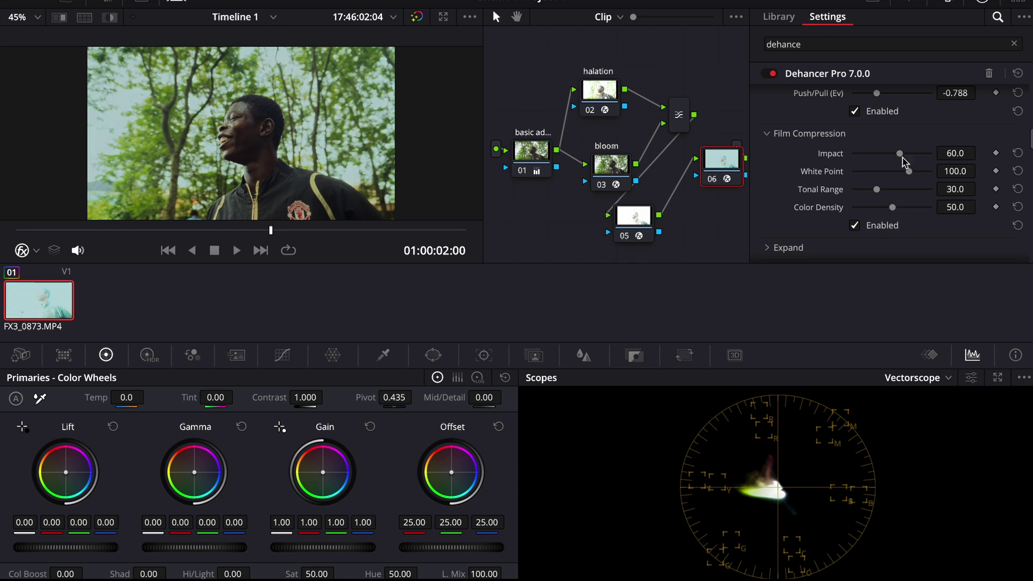
drag(878, 190, 885, 191)
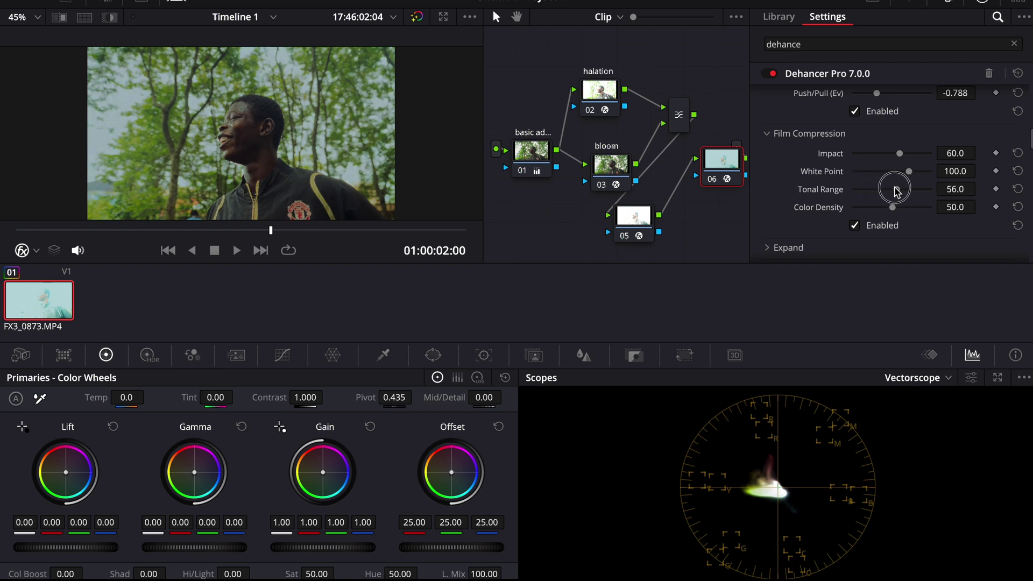
drag(884, 190, 890, 190)
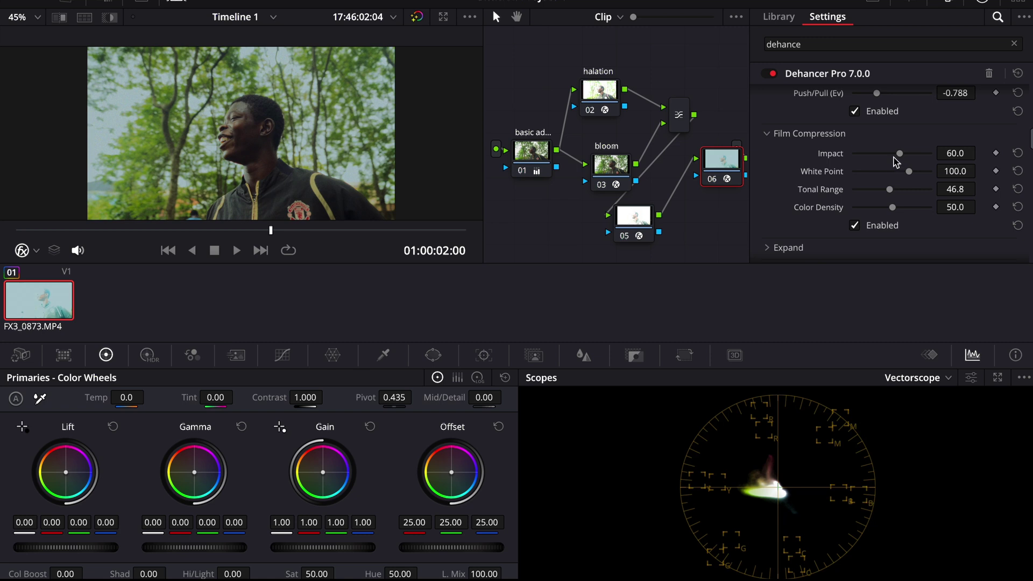
drag(906, 167, 915, 171)
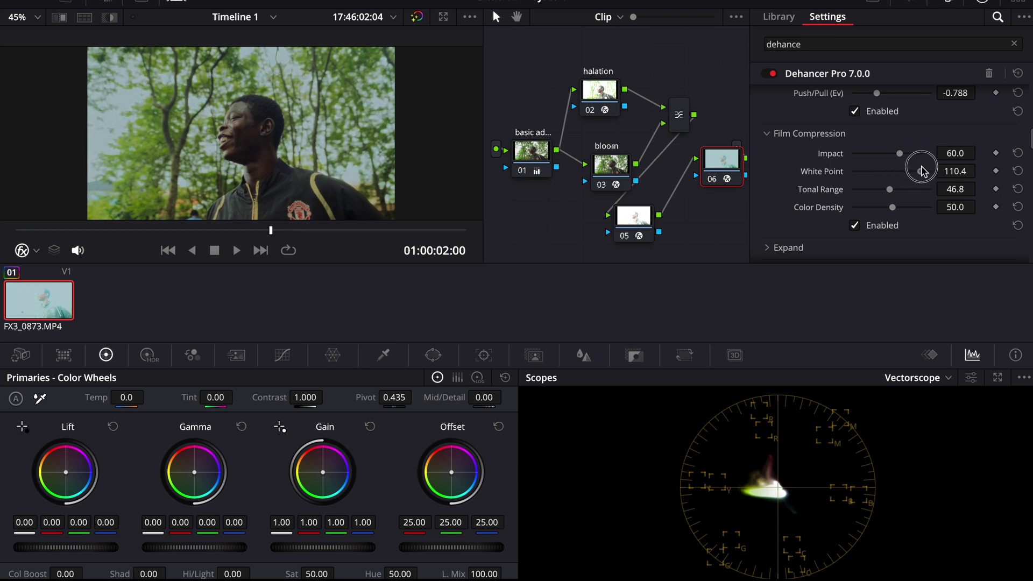
drag(916, 170, 923, 171)
Switch the scope to Waveform and pull the compression white point back down.
click(917, 378)
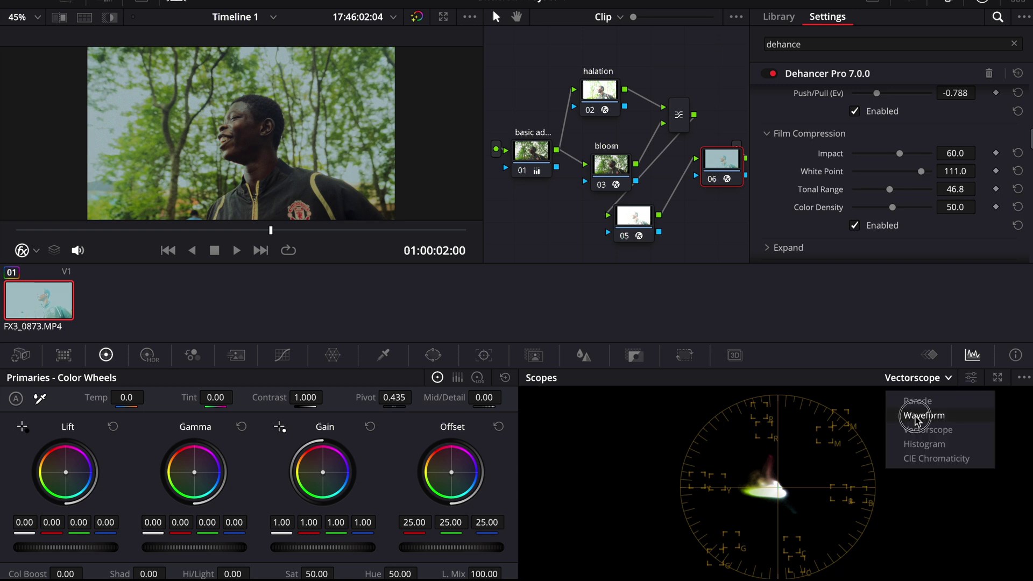
click(917, 419)
mouse_move(921, 172)
mouse_down()
mouse_move(879, 175)
mouse_move(923, 175)
mouse_move(941, 190)
mouse_move(905, 194)
mouse_move(903, 210)
mouse_move(875, 207)
mouse_move(915, 203)
mouse_move(903, 208)
mouse_up()
scroll(894, 224, down, 4)
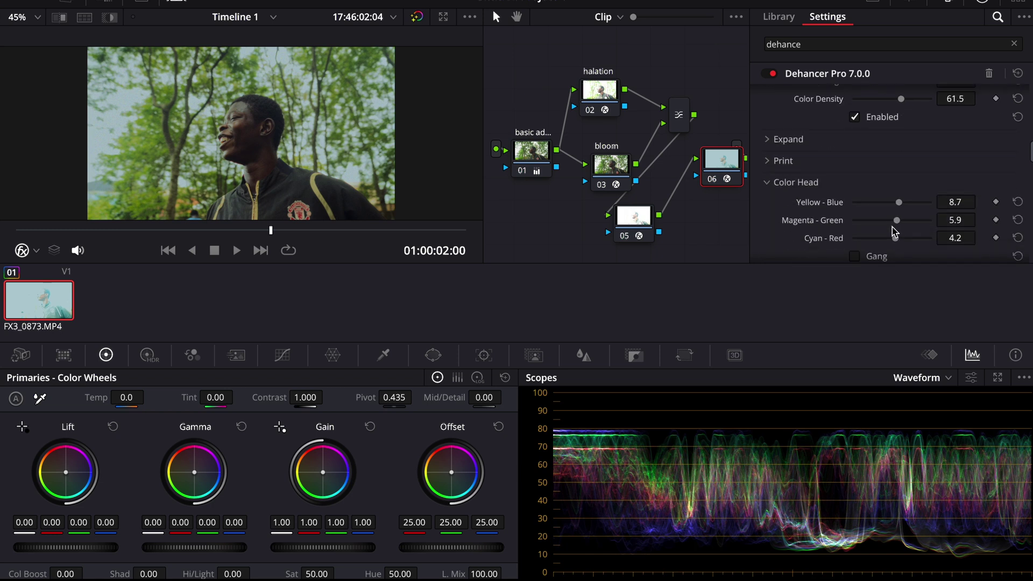
scroll(895, 224, down, 4)
scroll(894, 231, down, 4)
scroll(894, 231, down, 2)
scroll(894, 231, down, 4)
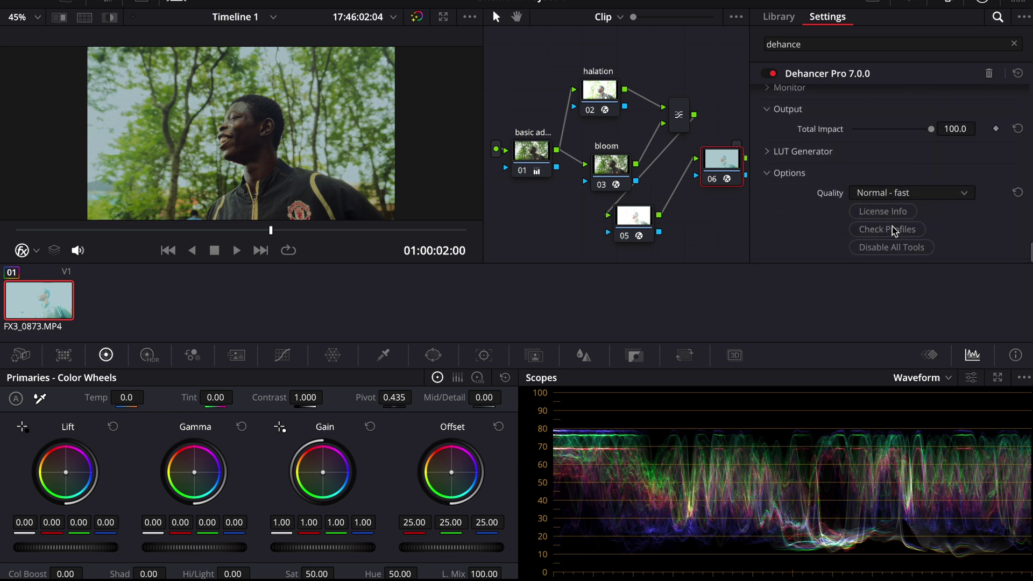
scroll(894, 231, up, 10)
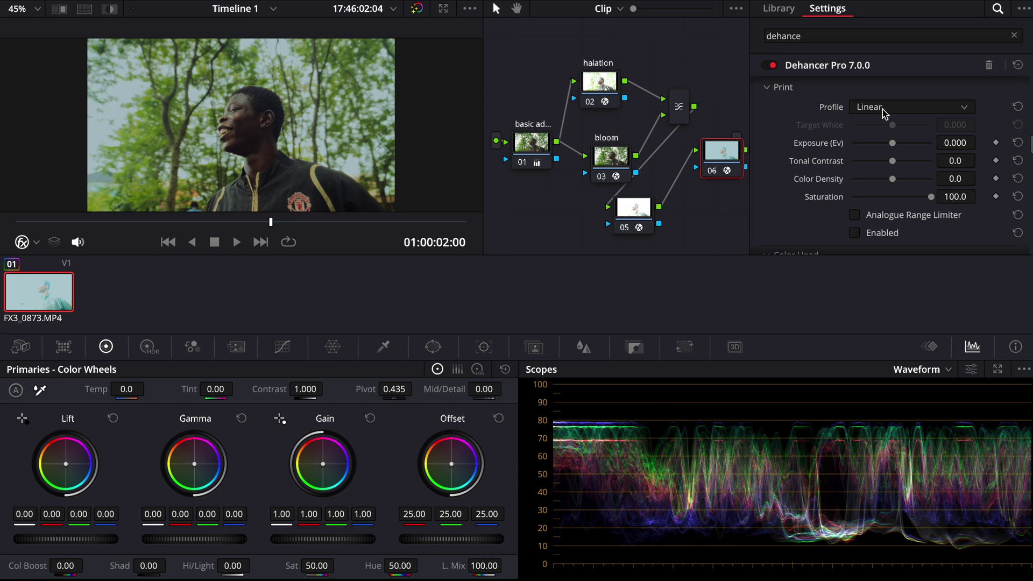
Enable the Print stage with the Kodak 2383 Print Film profile.
click(884, 112)
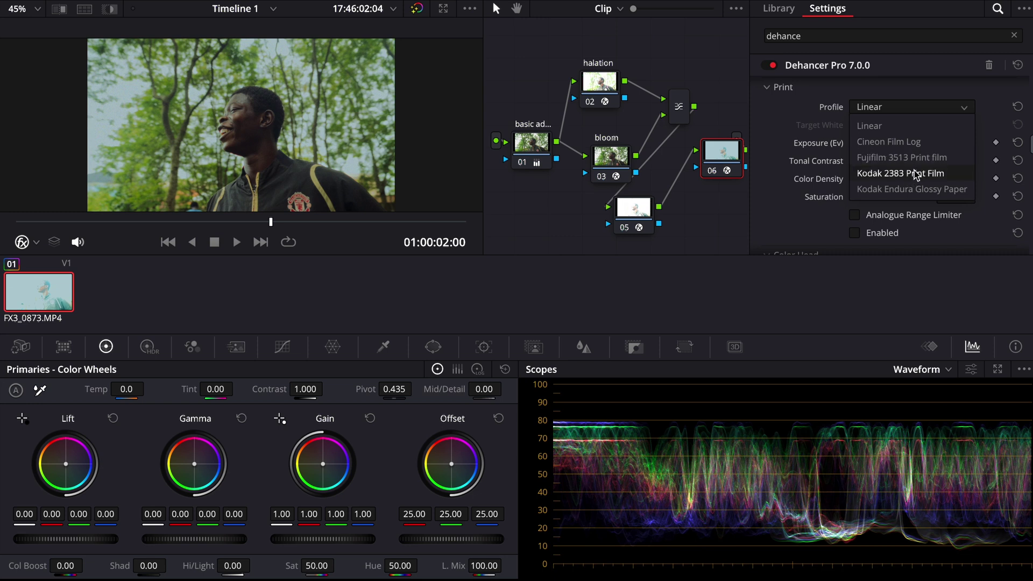
click(916, 175)
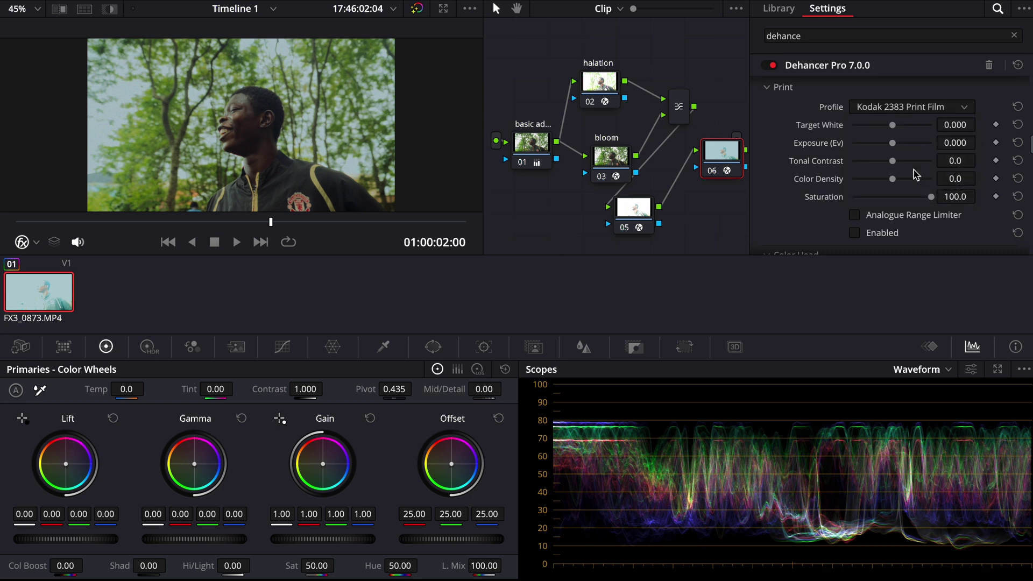
click(888, 233)
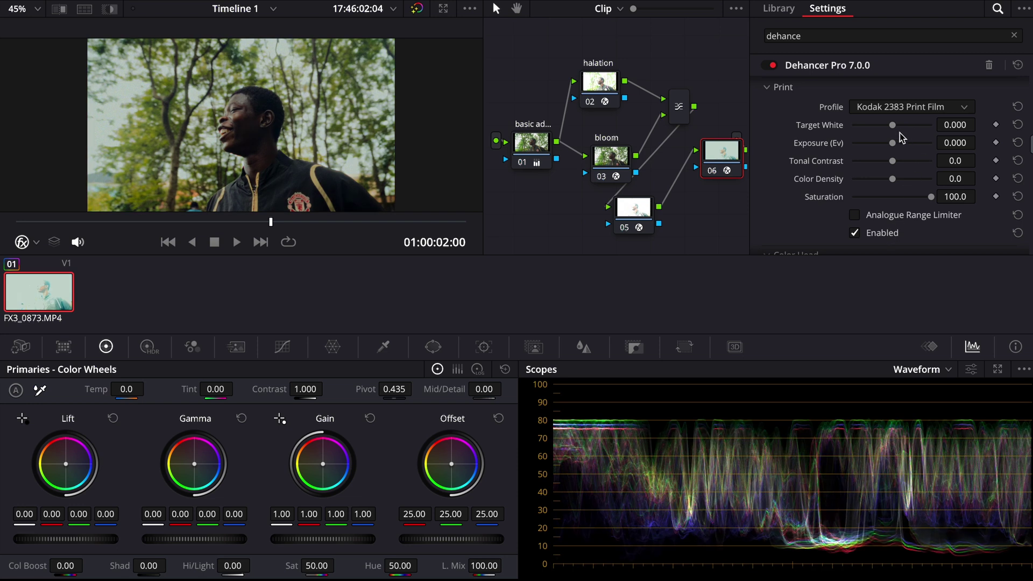
Set print Target White to -1.12, Tonal Contrast to -2.3 and Color Density to 13.8.
drag(892, 160, 894, 164)
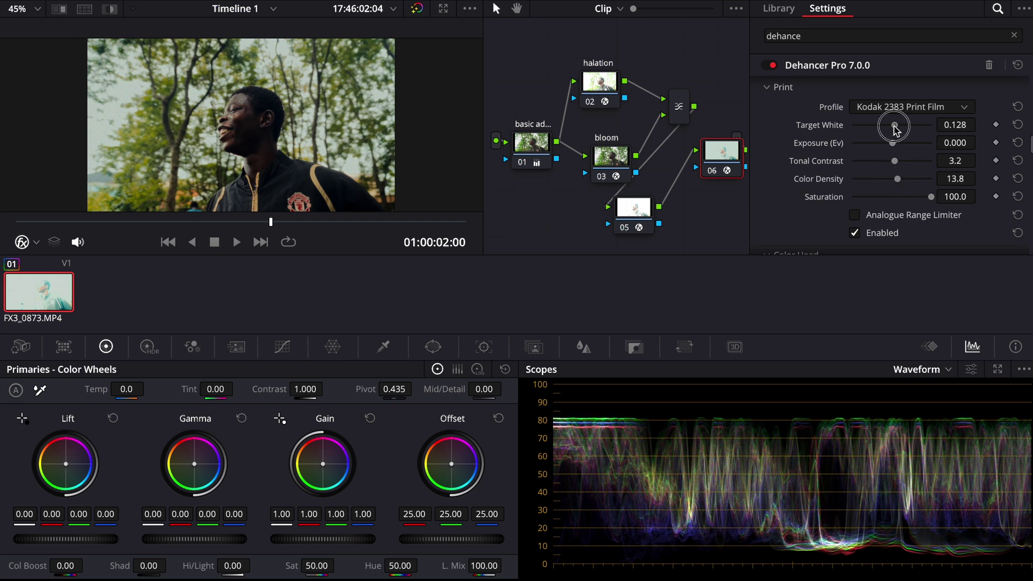
mouse_move(895, 130)
mouse_down()
mouse_move(913, 130)
mouse_move(863, 129)
mouse_up()
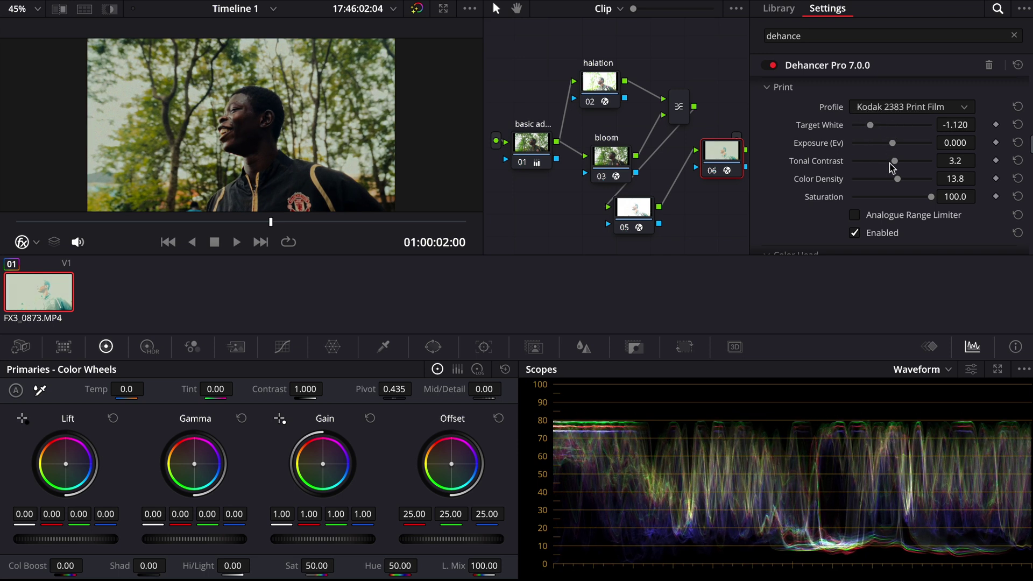
drag(890, 167, 889, 166)
scroll(916, 147, down, 5)
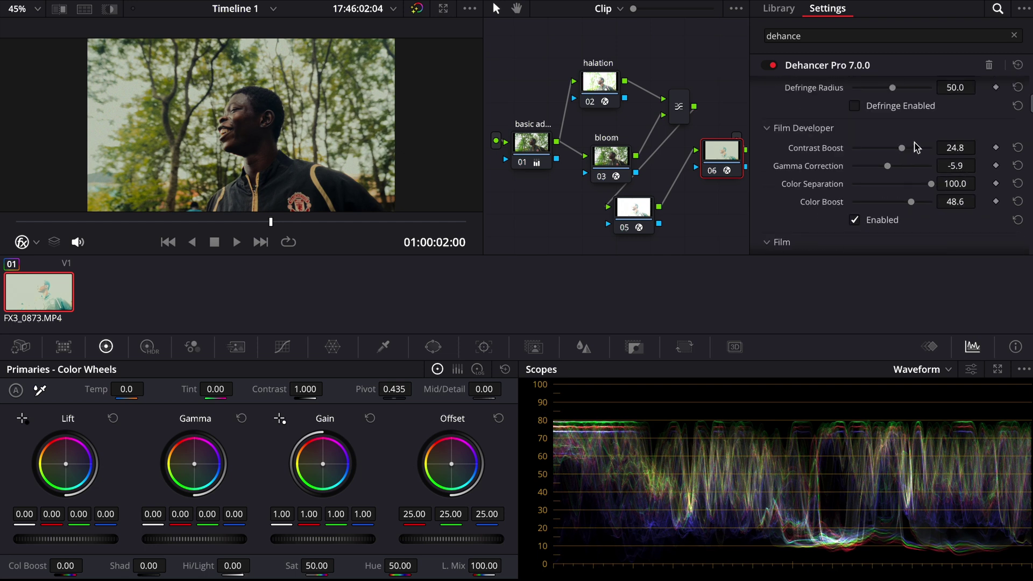